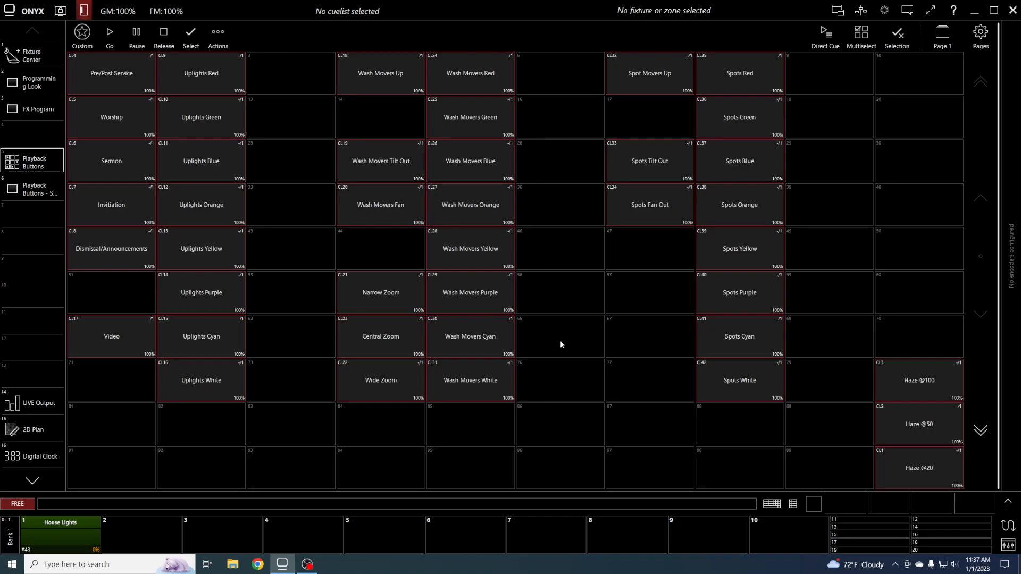
Step: Open the 2D Plan and switch it from live to edit mode
{"action": "left_click", "coordinate": [40, 431]}
{"action": "left_click", "coordinate": [44, 434]}
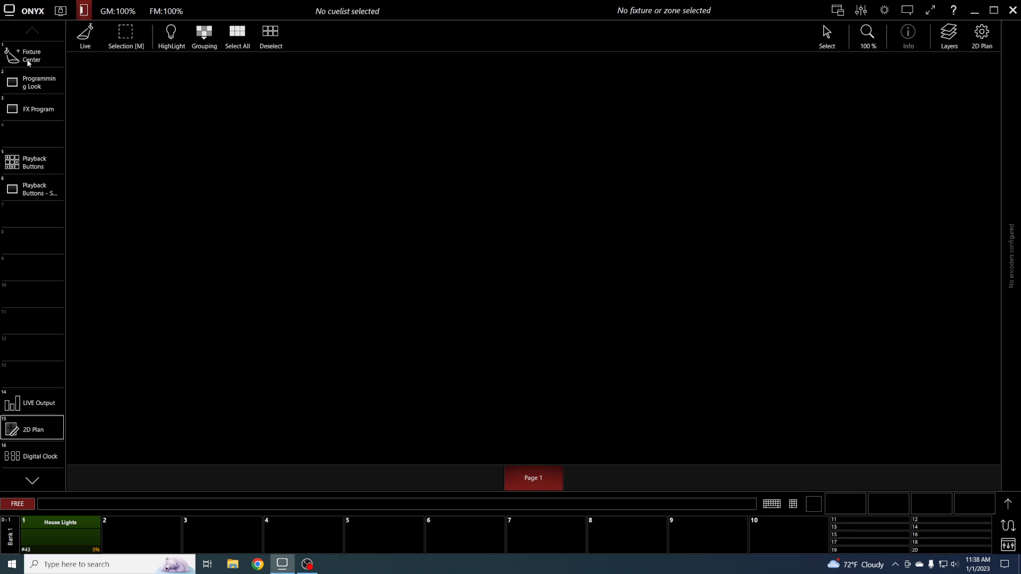
{"action": "left_click", "coordinate": [84, 39]}
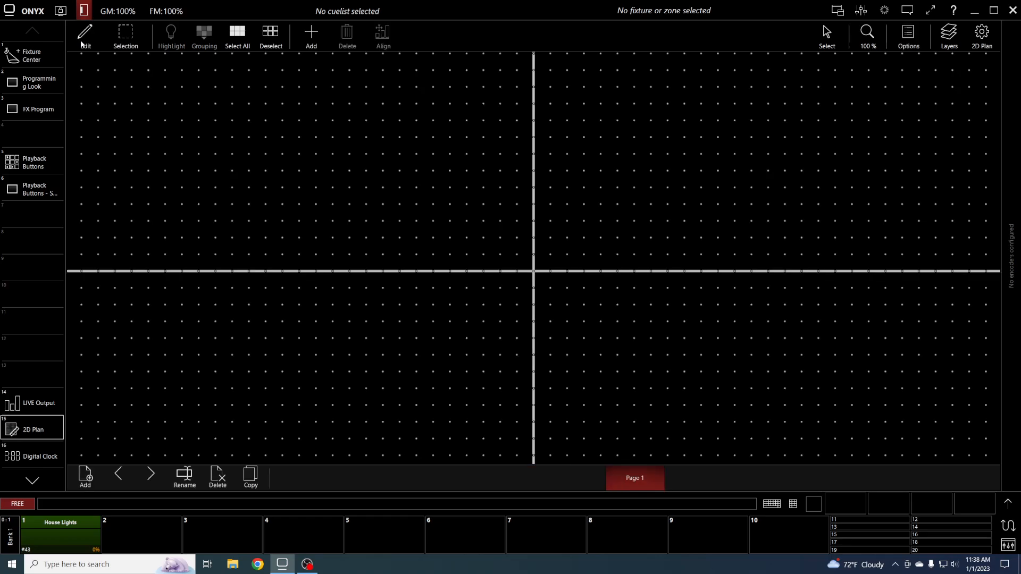
{"action": "left_click", "coordinate": [84, 38]}
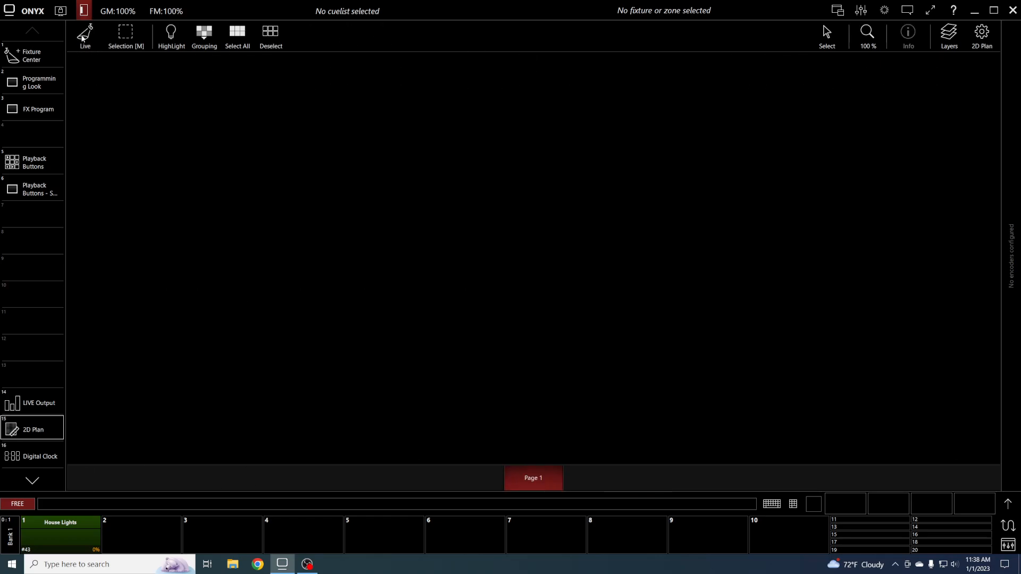
{"action": "left_click", "coordinate": [80, 45]}
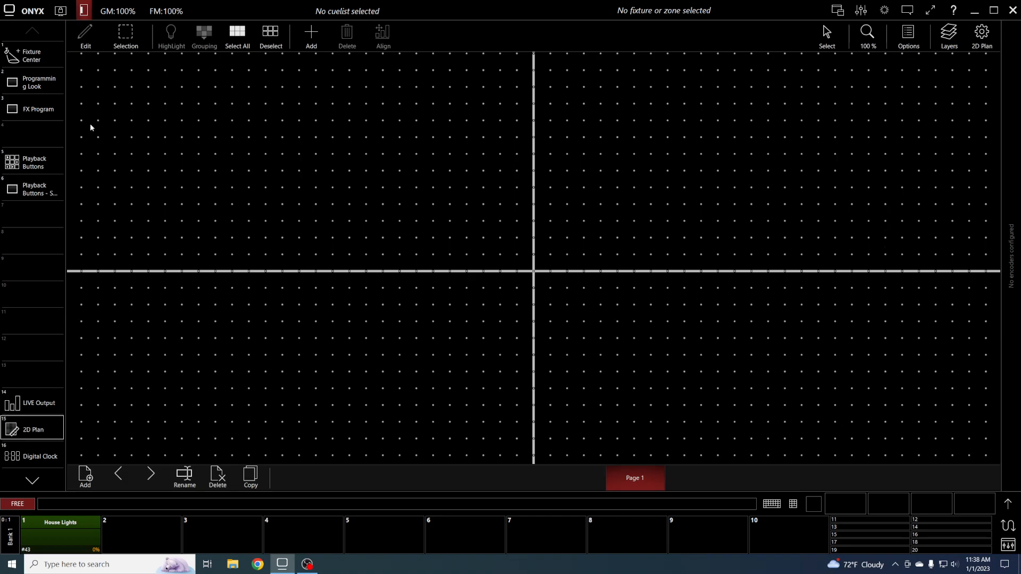
Step: Select FrontLights 1 through 12, in order, in the Fixture Center
{"action": "left_click", "coordinate": [24, 50]}
{"action": "left_click", "coordinate": [423, 482]}
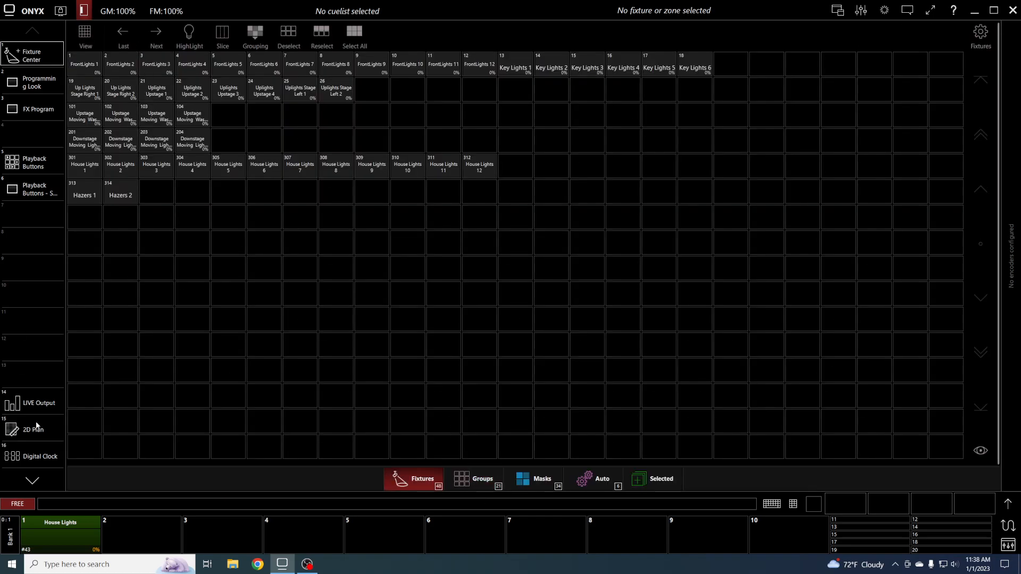
{"action": "left_click", "coordinate": [86, 65]}
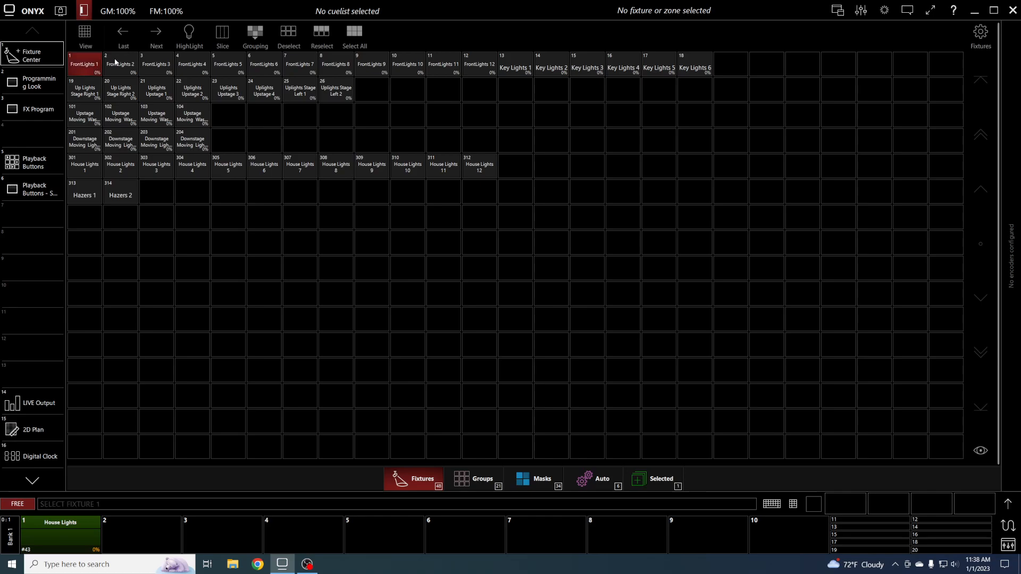
{"action": "left_click", "coordinate": [121, 64]}
{"action": "left_click", "coordinate": [162, 61]}
{"action": "left_click", "coordinate": [203, 71]}
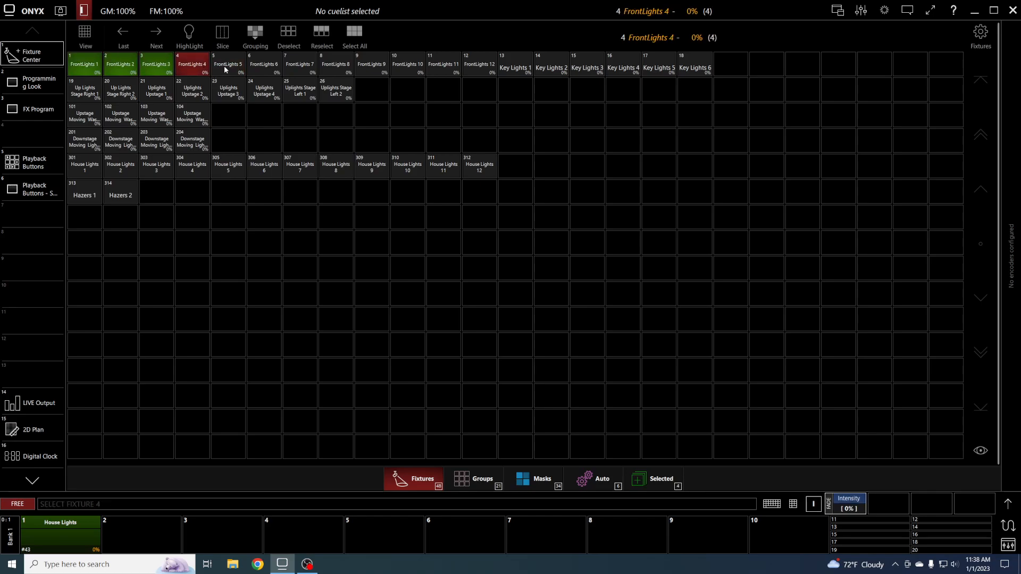
{"action": "left_click", "coordinate": [229, 65]}
{"action": "left_click", "coordinate": [265, 64]}
{"action": "left_click", "coordinate": [300, 65]}
{"action": "left_click", "coordinate": [336, 65]}
{"action": "left_click", "coordinate": [373, 65]}
{"action": "left_click", "coordinate": [408, 65]}
{"action": "left_click", "coordinate": [444, 65]}
{"action": "left_click", "coordinate": [479, 65]}
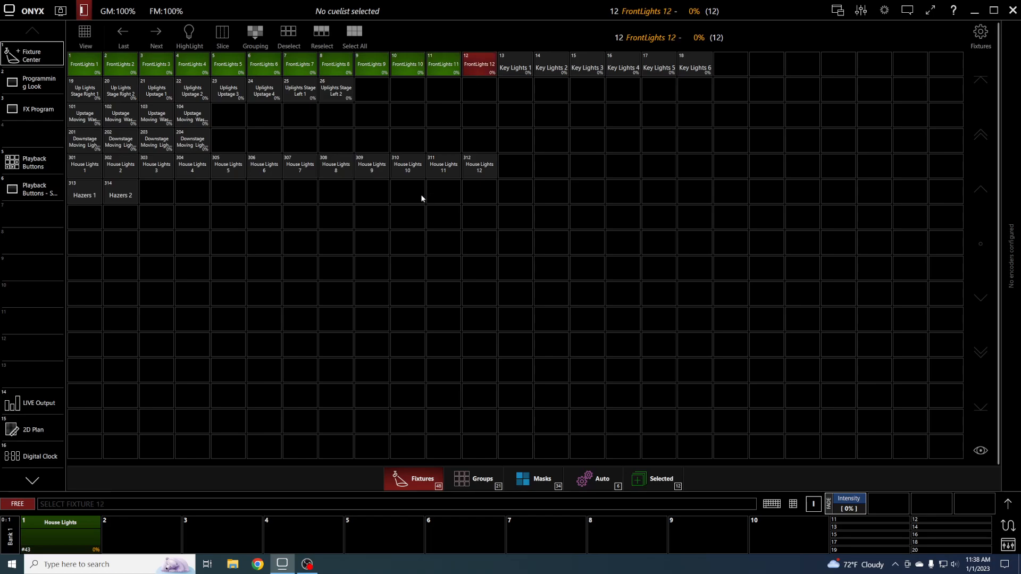
Step: Bring up the add-fixture options in the 2D Plan, go through the add modes and choose single-fixture placement
{"action": "left_click", "coordinate": [48, 435]}
{"action": "left_click", "coordinate": [311, 35]}
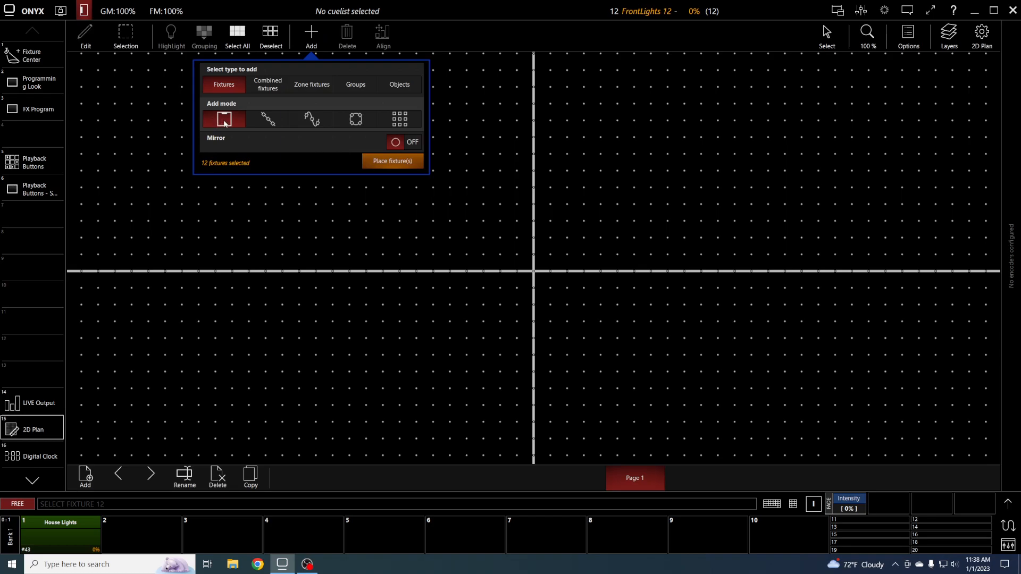
{"action": "left_click", "coordinate": [381, 123]}
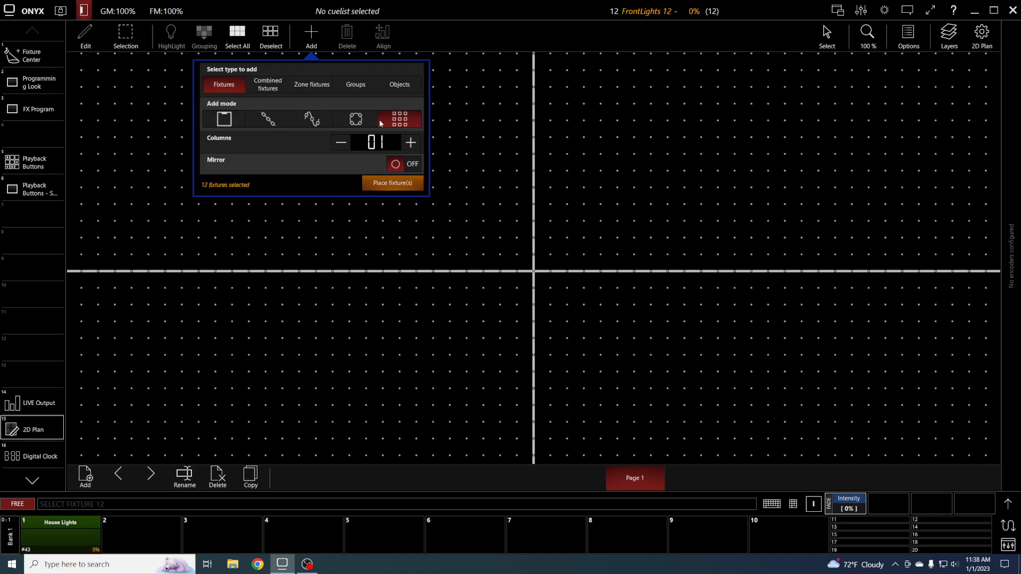
{"action": "left_click", "coordinate": [348, 121]}
{"action": "left_click", "coordinate": [319, 121]}
{"action": "left_click", "coordinate": [338, 126]}
{"action": "left_click", "coordinate": [312, 122]}
{"action": "left_click", "coordinate": [268, 120]}
{"action": "left_click", "coordinate": [225, 119]}
{"action": "left_click", "coordinate": [267, 119]}
{"action": "left_click", "coordinate": [315, 119]}
{"action": "left_click", "coordinate": [356, 120]}
{"action": "left_click", "coordinate": [400, 119]}
{"action": "left_click", "coordinate": [224, 119]}
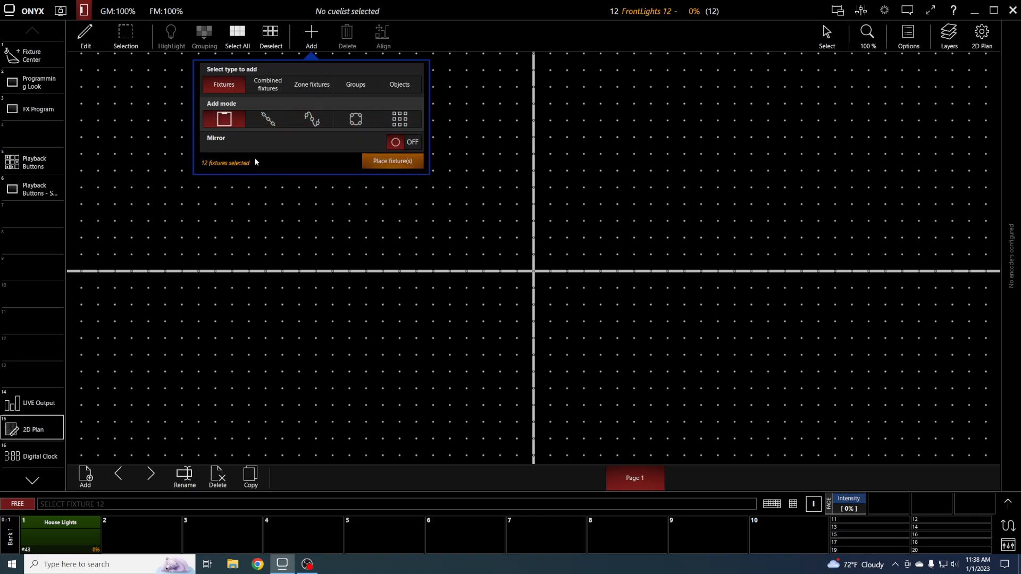
Step: Place FrontLights 1 to 12 one by one in a rough horizontal row in the plan's upper-left quadrant
{"action": "double_click", "coordinate": [227, 125]}
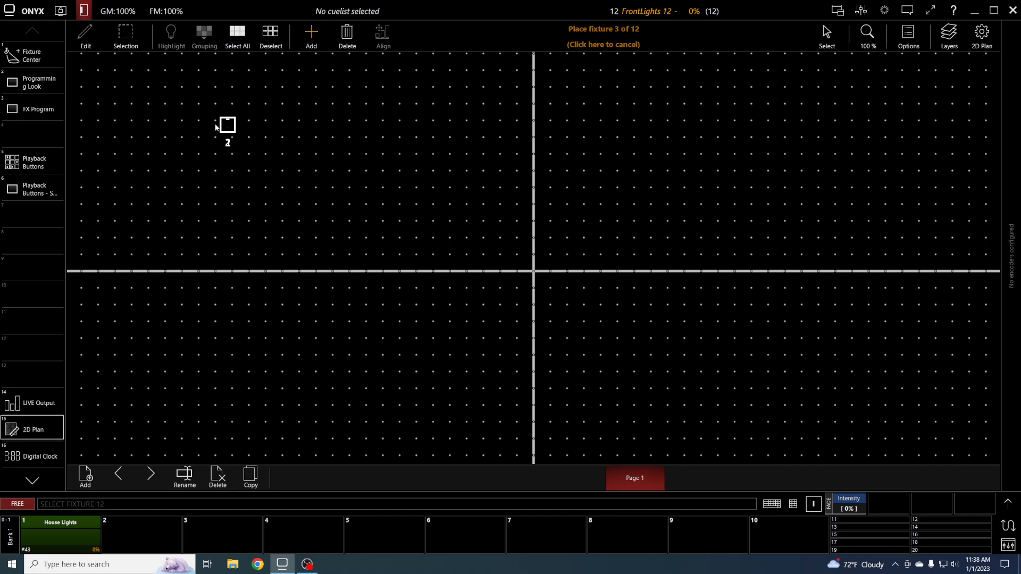
{"action": "left_click", "coordinate": [249, 129]}
{"action": "left_click", "coordinate": [274, 131]}
{"action": "left_click", "coordinate": [301, 130]}
{"action": "left_click", "coordinate": [322, 130]}
{"action": "left_click", "coordinate": [346, 131]}
{"action": "left_click", "coordinate": [365, 132]}
{"action": "left_click", "coordinate": [394, 132]}
{"action": "left_click", "coordinate": [421, 133]}
{"action": "left_click", "coordinate": [446, 133]}
{"action": "left_click", "coordinate": [471, 133]}
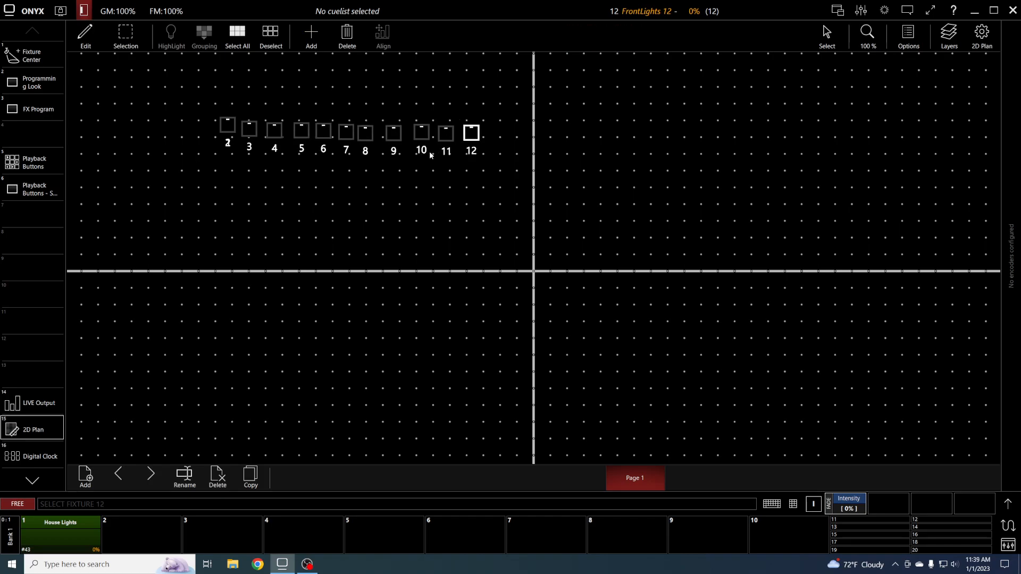
Step: Move the fixtures down into a rough, wider row ordered 1 to 12, separating the overlapping fixtures 1 and 2
{"action": "left_click_drag", "start_coordinate": [230, 130], "coordinate": [230, 184]}
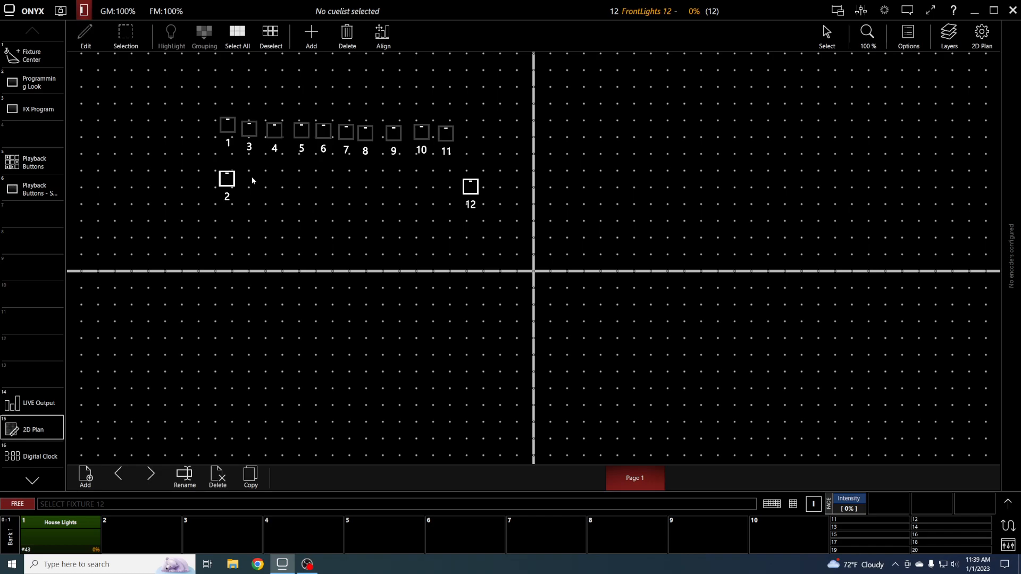
{"action": "left_click_drag", "start_coordinate": [230, 135], "coordinate": [195, 189]}
{"action": "left_click_drag", "start_coordinate": [251, 132], "coordinate": [255, 182]}
{"action": "left_click_drag", "start_coordinate": [270, 134], "coordinate": [286, 184]}
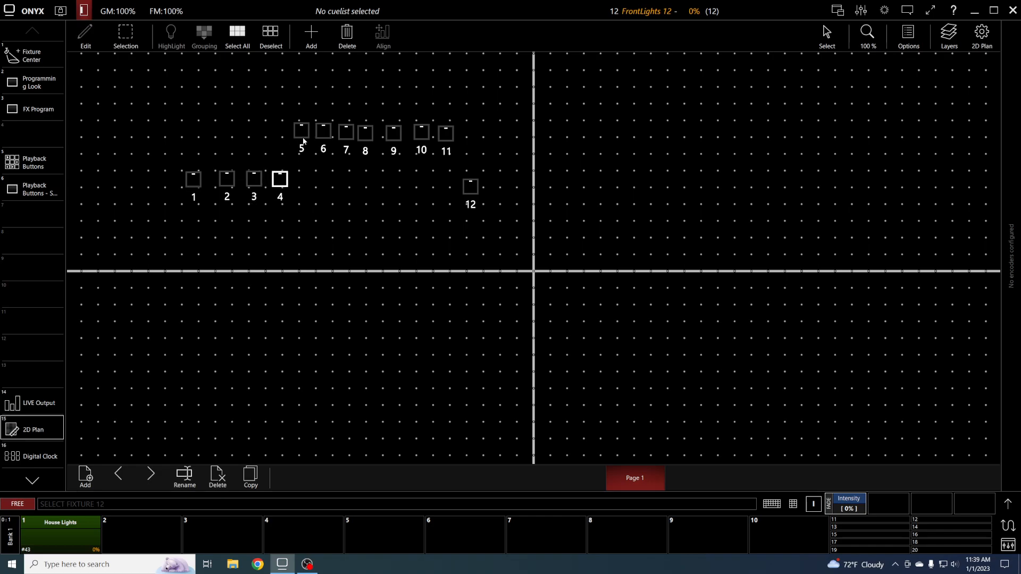
{"action": "left_click_drag", "start_coordinate": [304, 141], "coordinate": [311, 180]}
{"action": "left_click_drag", "start_coordinate": [322, 139], "coordinate": [336, 185]}
{"action": "left_click_drag", "start_coordinate": [349, 140], "coordinate": [365, 186]}
{"action": "left_click_drag", "start_coordinate": [364, 121], "coordinate": [508, 186]}
{"action": "left_click", "coordinate": [471, 200]}
{"action": "left_click", "coordinate": [513, 213]}
Step: Select all twelve fixtures on the plan, spread them evenly horizontally and align them along their bottom edges
{"action": "left_click_drag", "start_coordinate": [558, 158], "coordinate": [151, 202]}
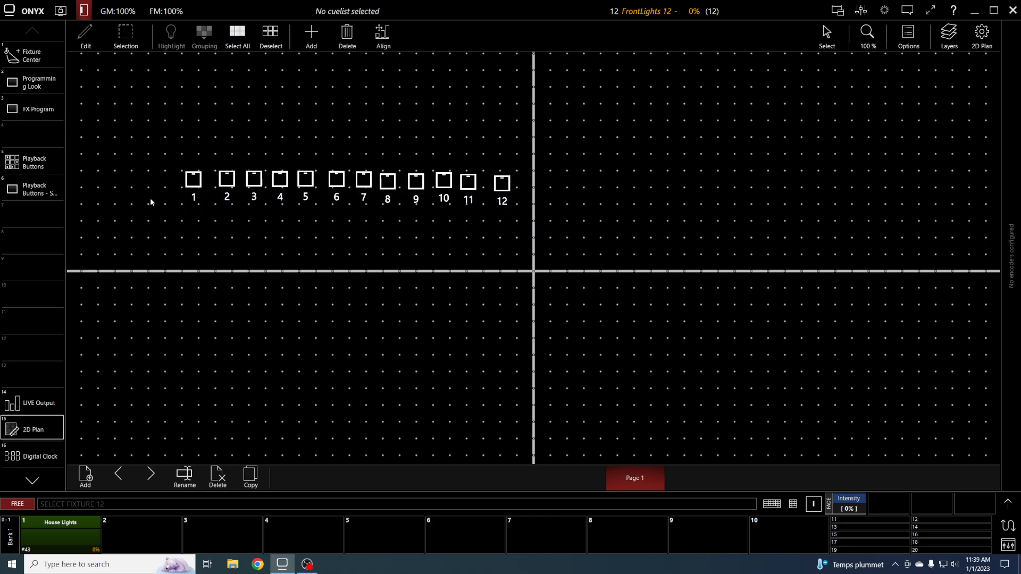
{"action": "left_click", "coordinate": [383, 33]}
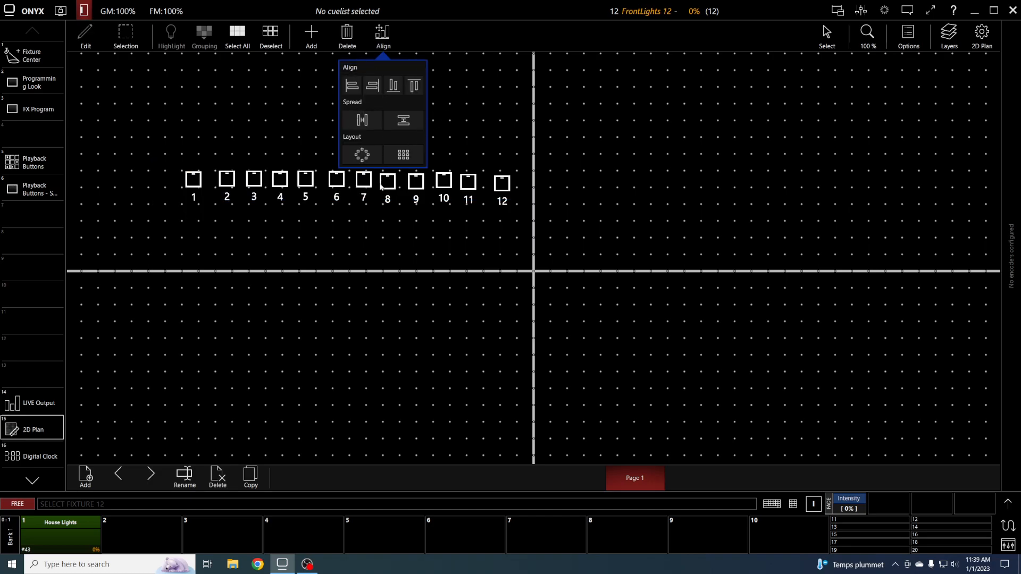
{"action": "left_click", "coordinate": [373, 124]}
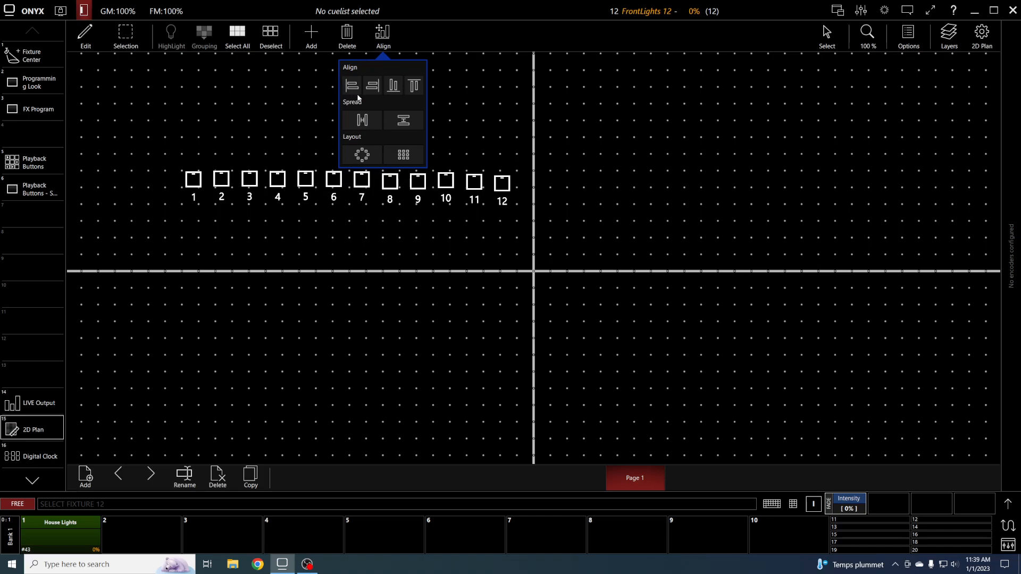
{"action": "left_click", "coordinate": [394, 86]}
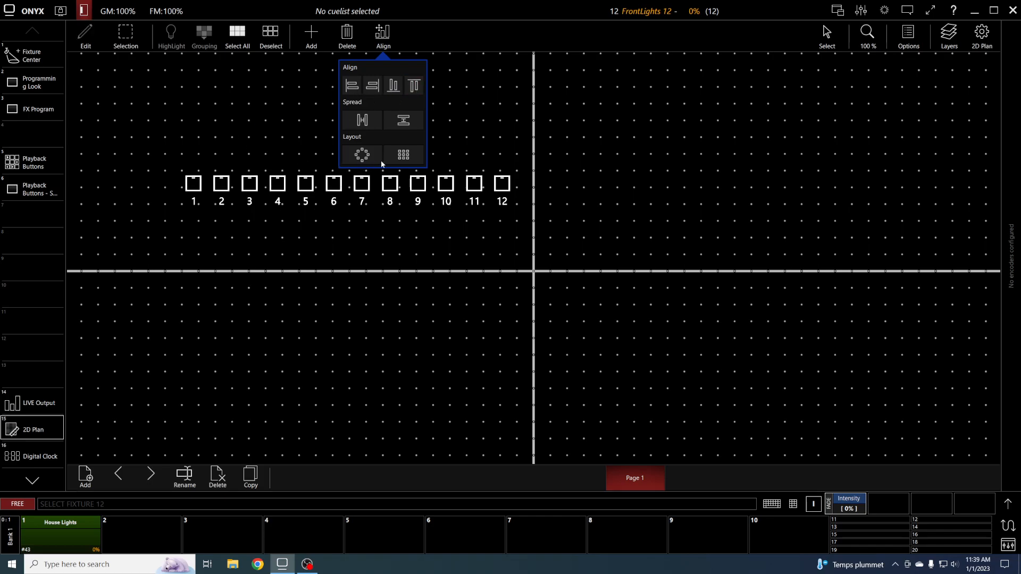
Step: Try a normal-mode grid layout with 1 column and an X spacing of 2 on the selected fixtures
{"action": "left_click", "coordinate": [394, 156]}
{"action": "left_click", "coordinate": [418, 98]}
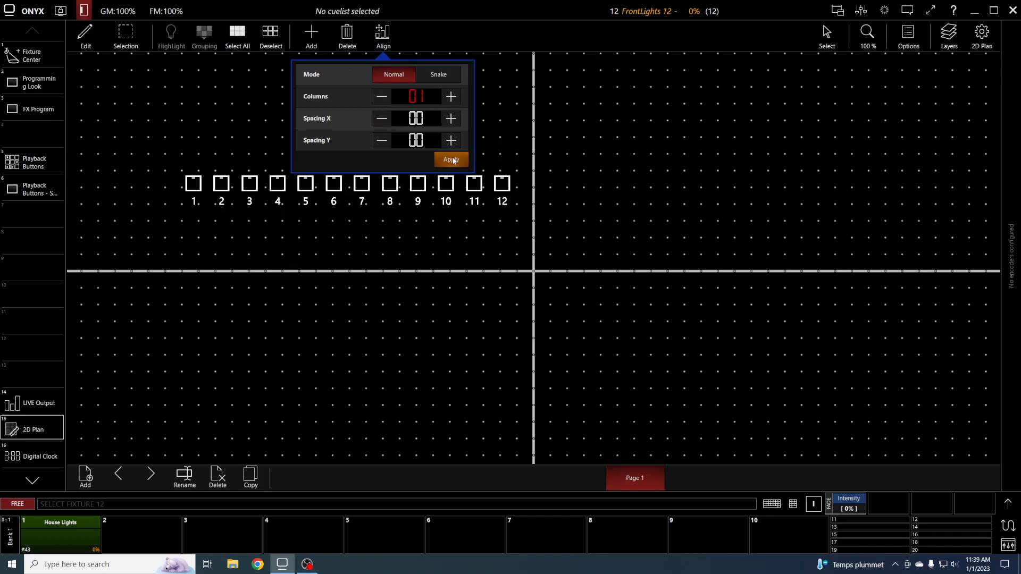
{"action": "left_click", "coordinate": [451, 118]}
{"action": "left_click", "coordinate": [451, 118]}
{"action": "left_click", "coordinate": [453, 76]}
{"action": "left_click", "coordinate": [419, 82]}
{"action": "left_click", "coordinate": [450, 159]}
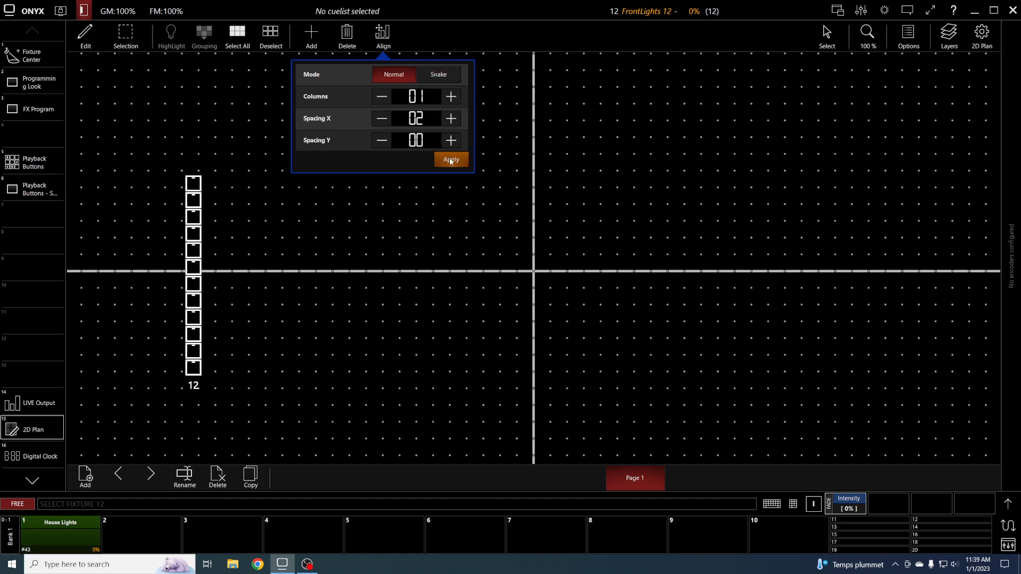
Step: Arrange the selected fixtures in a grid layout of 12 columns with an X spacing of 1
{"action": "left_click", "coordinate": [451, 97]}
{"action": "left_click", "coordinate": [451, 101]}
{"action": "left_click", "coordinate": [451, 101]}
{"action": "left_click", "coordinate": [451, 101]}
{"action": "left_click", "coordinate": [451, 102]}
{"action": "left_click", "coordinate": [452, 101]}
{"action": "left_click", "coordinate": [454, 98]}
{"action": "left_click", "coordinate": [450, 159]}
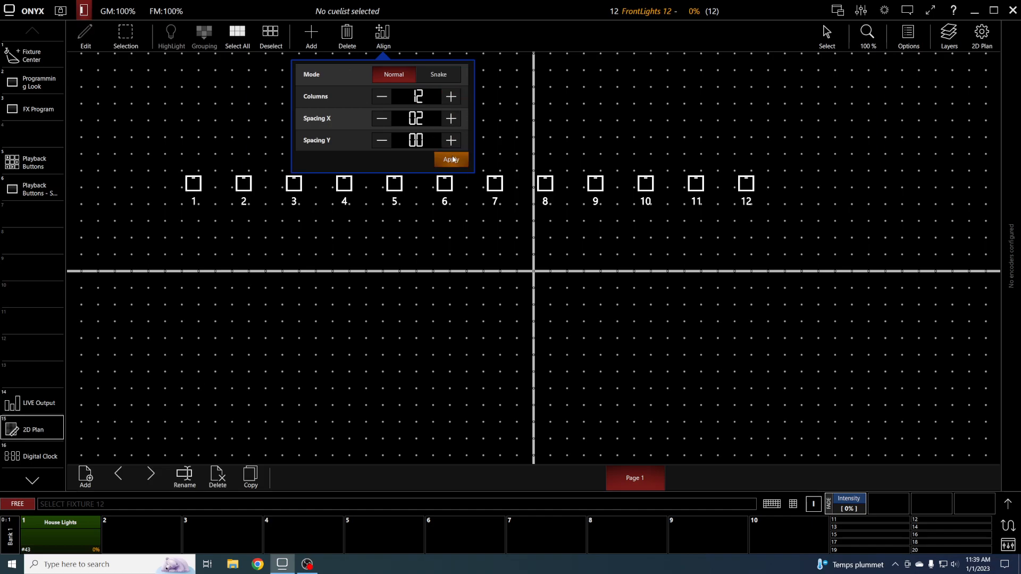
{"action": "left_click", "coordinate": [384, 121]}
{"action": "left_click", "coordinate": [451, 159]}
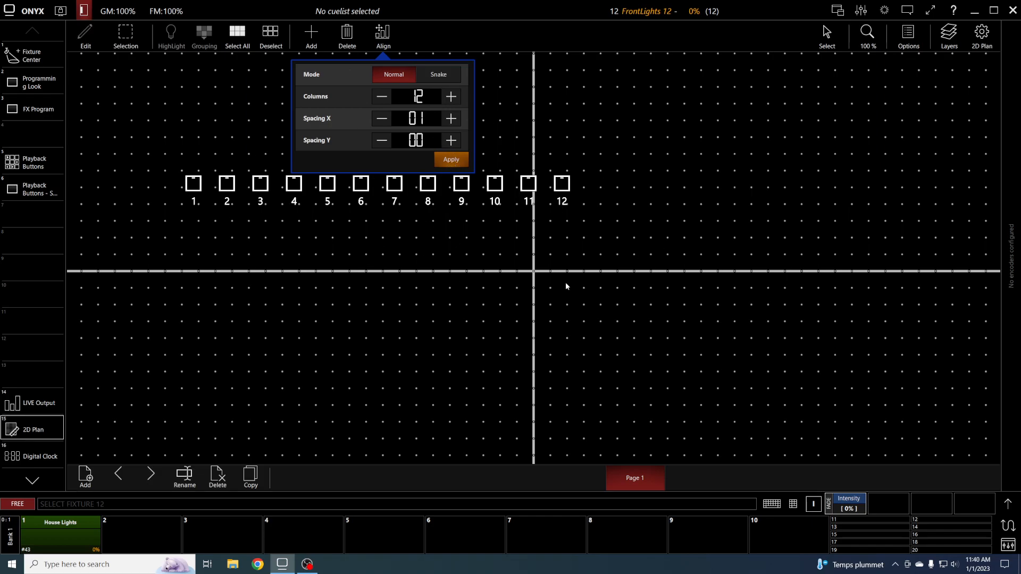
Step: Review the circle and grid layout settings for the selected fixtures without applying either one
{"action": "left_click", "coordinate": [379, 34]}
{"action": "left_click", "coordinate": [379, 34]}
{"action": "left_click", "coordinate": [364, 157]}
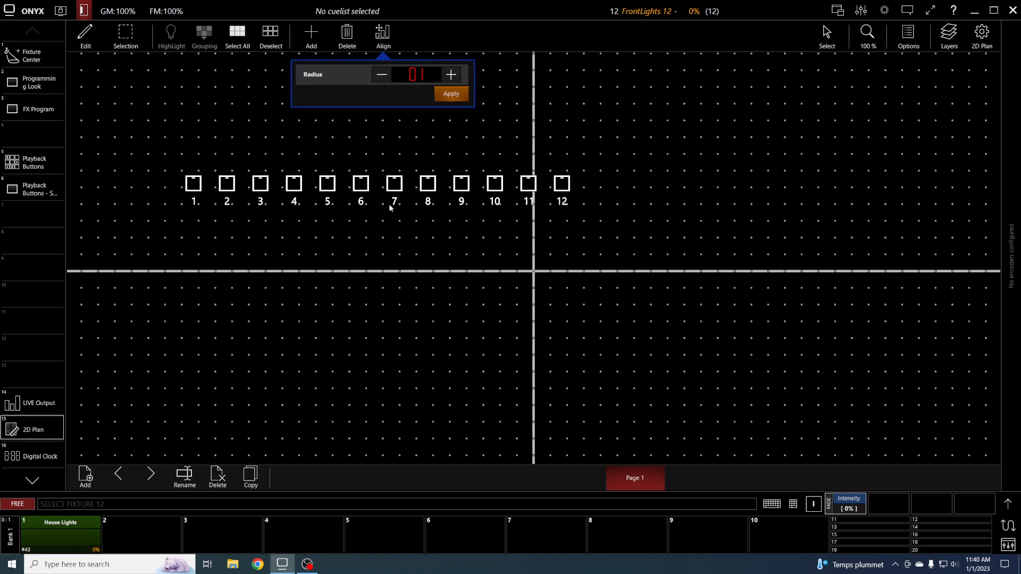
{"action": "left_click", "coordinate": [383, 32]}
{"action": "left_click", "coordinate": [383, 32]}
{"action": "left_click", "coordinate": [415, 160]}
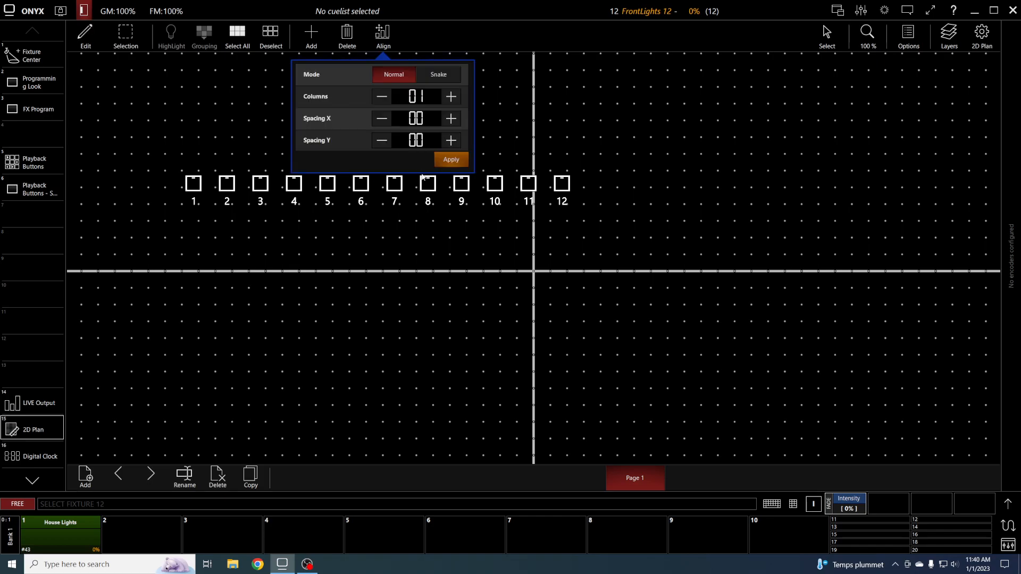
{"action": "left_click", "coordinate": [379, 35]}
{"action": "left_click", "coordinate": [379, 34]}
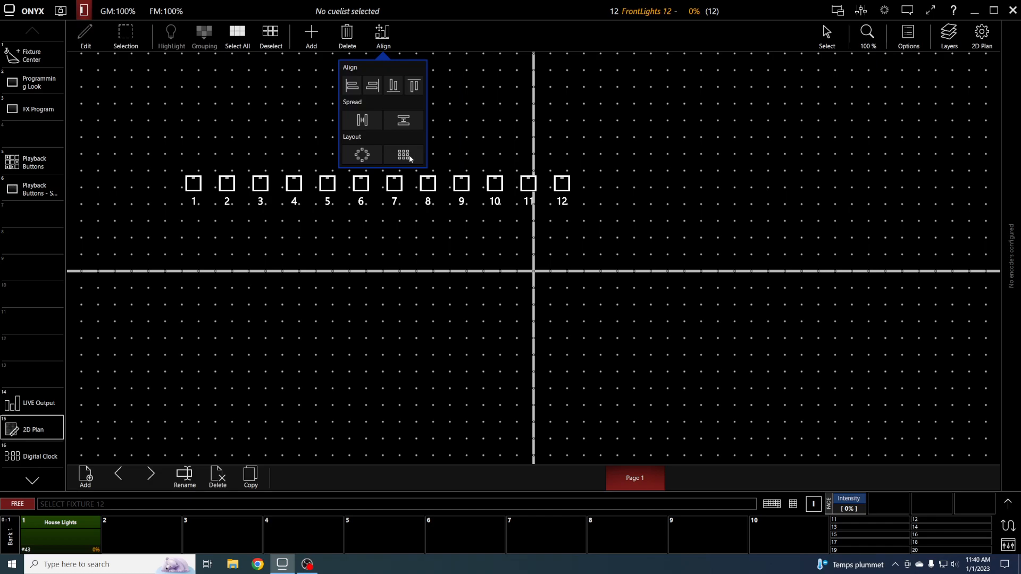
{"action": "left_click", "coordinate": [410, 155]}
{"action": "left_click", "coordinate": [381, 36]}
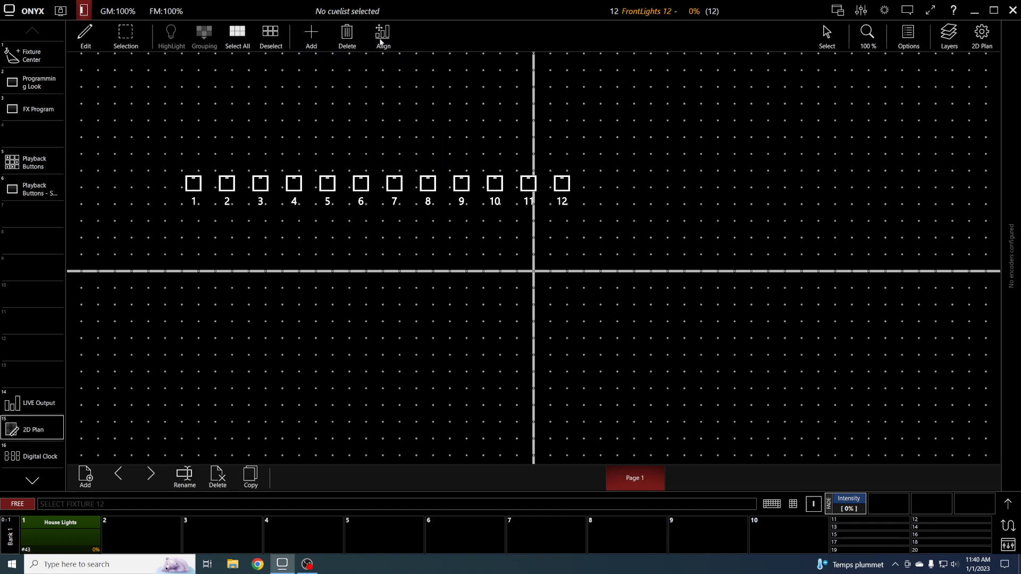
Step: Move the row of twelve fixtures to the plan's center, just above the horizontal axis, and deselect it
{"action": "left_click_drag", "start_coordinate": [558, 180], "coordinate": [717, 258]}
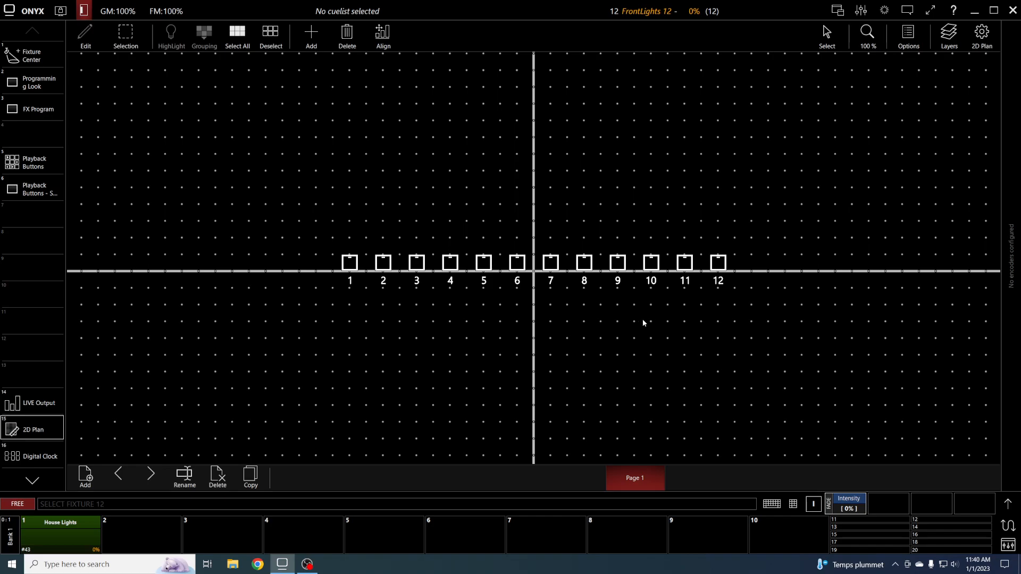
{"action": "left_click", "coordinate": [343, 344]}
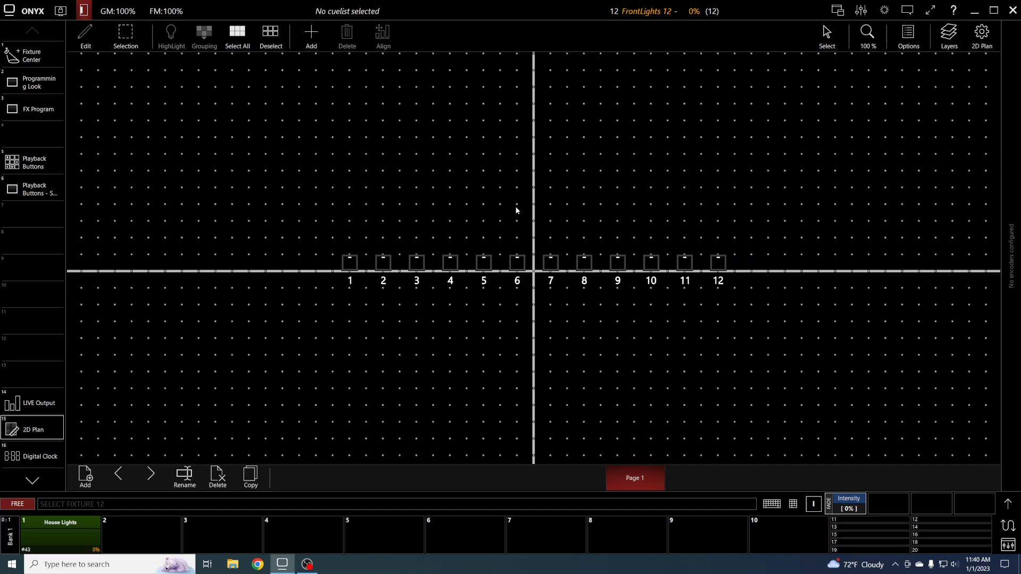
Step: Clear the fixture selection, select Key Lights 1 to 3 in the Fixture Center and return to the 2D Plan
{"action": "left_click", "coordinate": [7, 52]}
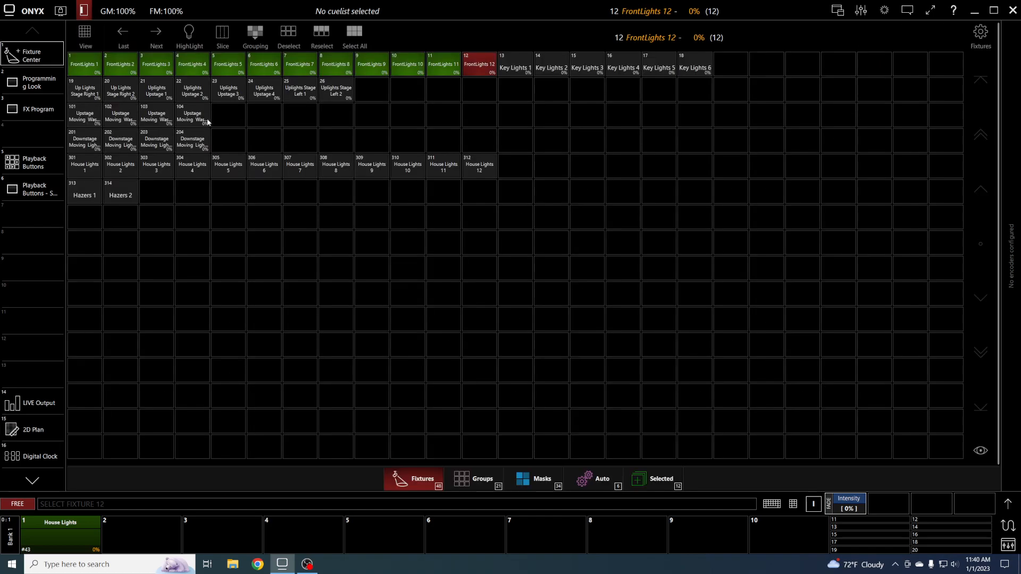
{"action": "left_click_drag", "start_coordinate": [528, 73], "coordinate": [554, 69]}
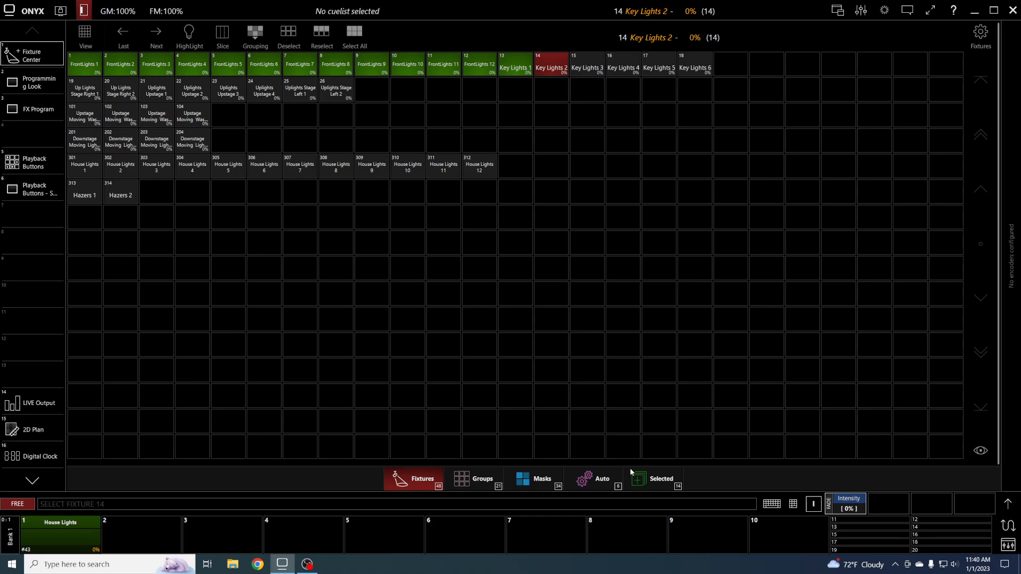
{"action": "left_click", "coordinate": [793, 504]}
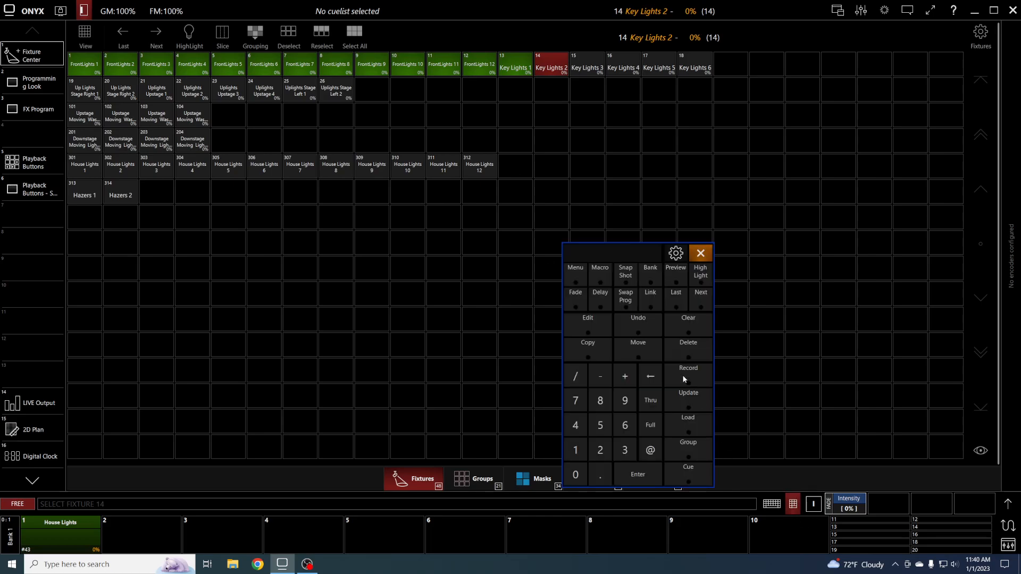
{"action": "left_click", "coordinate": [679, 319]}
{"action": "left_click_drag", "start_coordinate": [517, 62], "coordinate": [577, 67]}
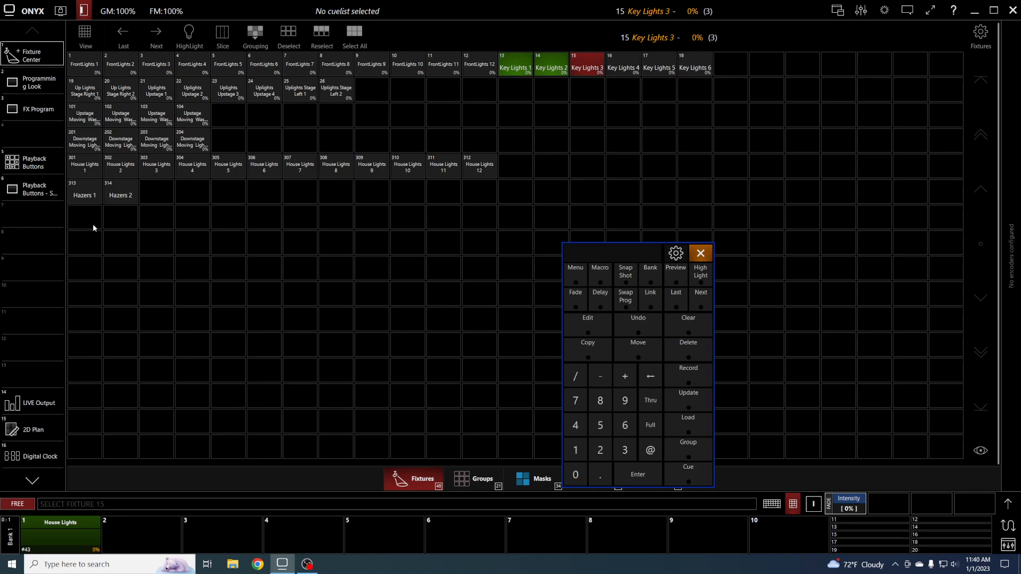
{"action": "left_click", "coordinate": [36, 431]}
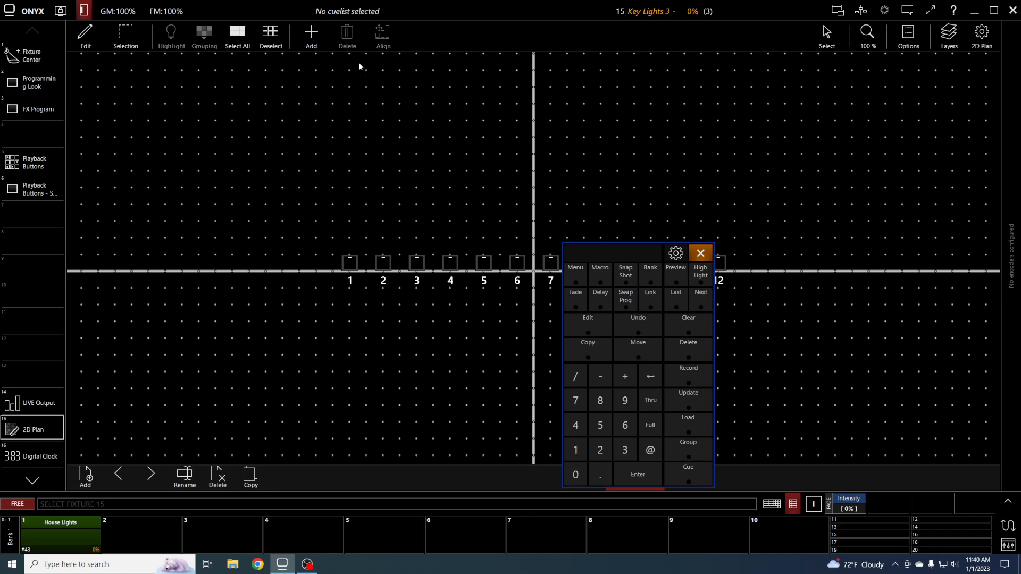
{"action": "left_click", "coordinate": [792, 507]}
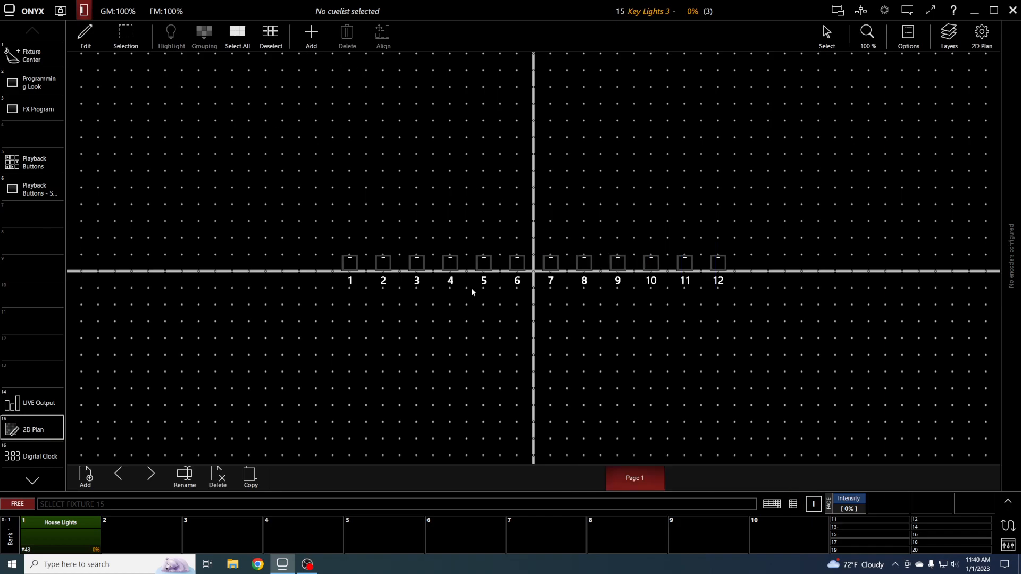
Step: Place Key Lights 1 to 3 individually in a diagonal descending toward fixture 1, and shift them closer to the front light row
{"action": "left_click", "coordinate": [308, 48]}
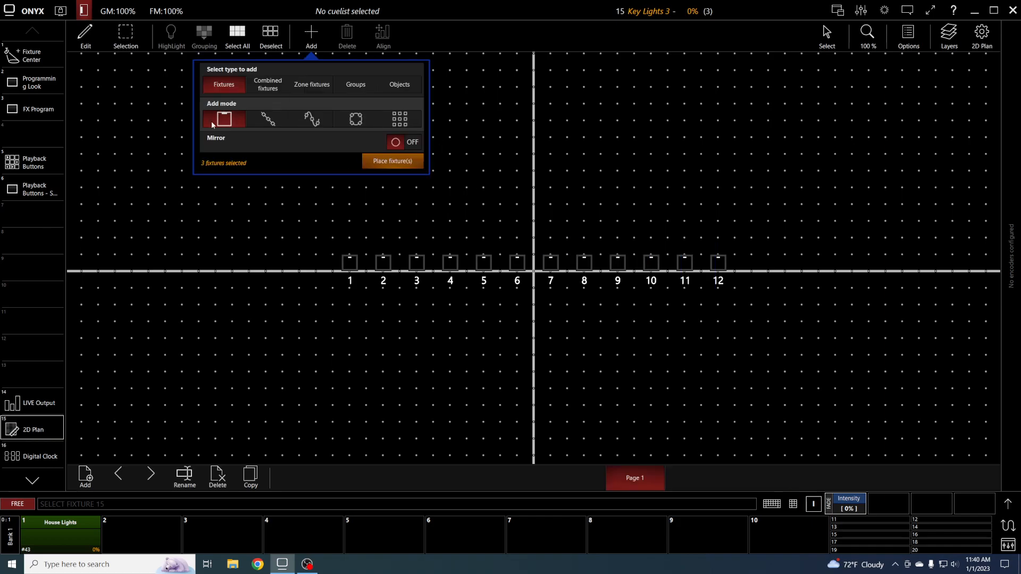
{"action": "left_click", "coordinate": [375, 163]}
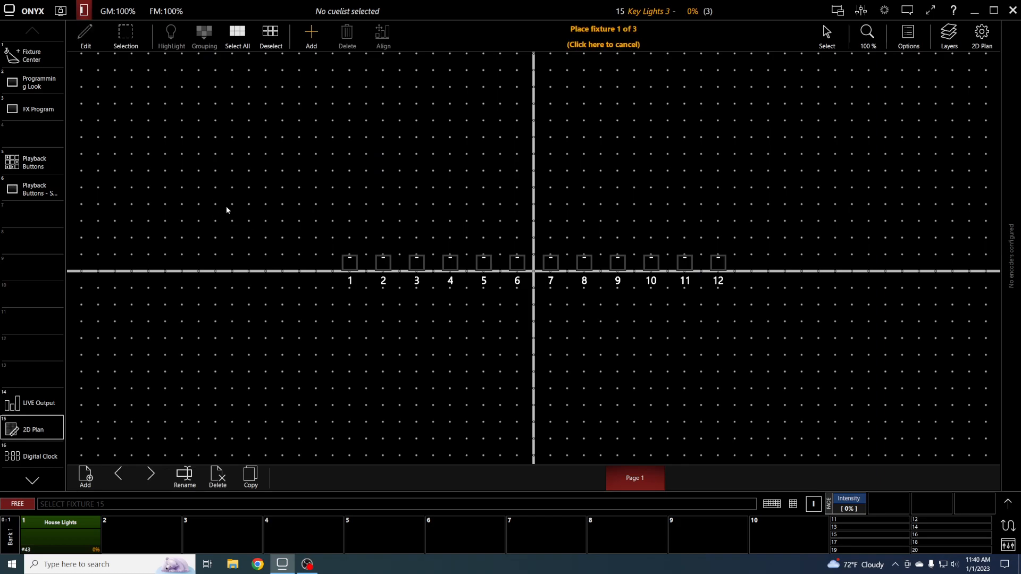
{"action": "left_click", "coordinate": [231, 208]}
{"action": "left_click", "coordinate": [250, 232]}
{"action": "left_click", "coordinate": [270, 245]}
{"action": "left_click_drag", "start_coordinate": [195, 180], "coordinate": [279, 217]}
{"action": "left_click", "coordinate": [294, 254]}
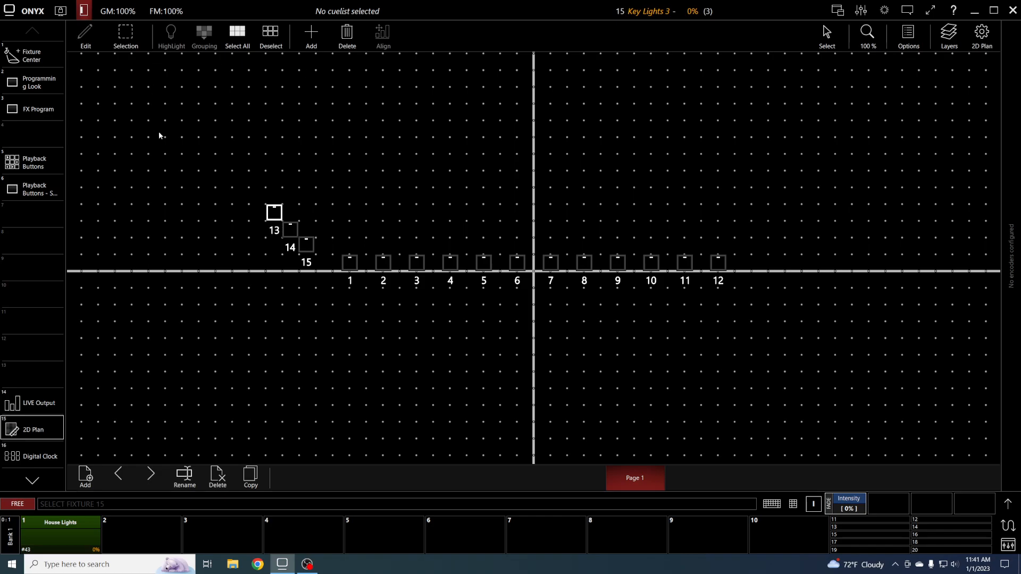
Step: Examine the fixture options, including the font sizes, as well as the plan settings and layer list
{"action": "left_click", "coordinate": [915, 43]}
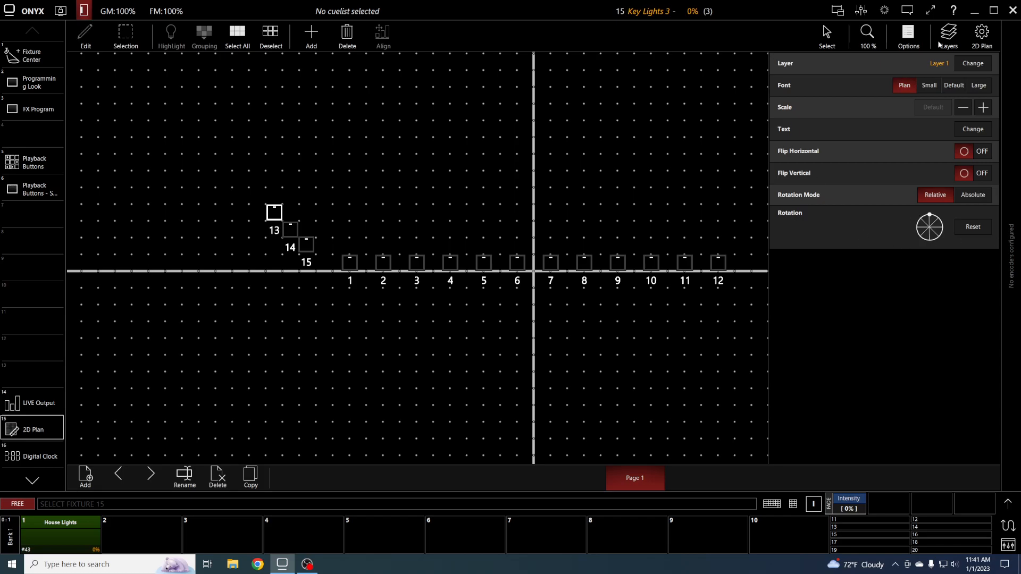
{"action": "left_click", "coordinate": [926, 91]}
{"action": "left_click", "coordinate": [901, 92]}
{"action": "left_click", "coordinate": [981, 32]}
{"action": "left_click", "coordinate": [980, 33]}
{"action": "left_click", "coordinate": [956, 37]}
{"action": "left_click", "coordinate": [958, 38]}
{"action": "left_click", "coordinate": [959, 39]}
{"action": "left_click", "coordinate": [958, 39]}
{"action": "left_click", "coordinate": [907, 32]}
Step: Turn on grid snapping for the 2D plan and move fixture 15 one grid step closer to fixture 1
{"action": "left_click", "coordinate": [984, 33]}
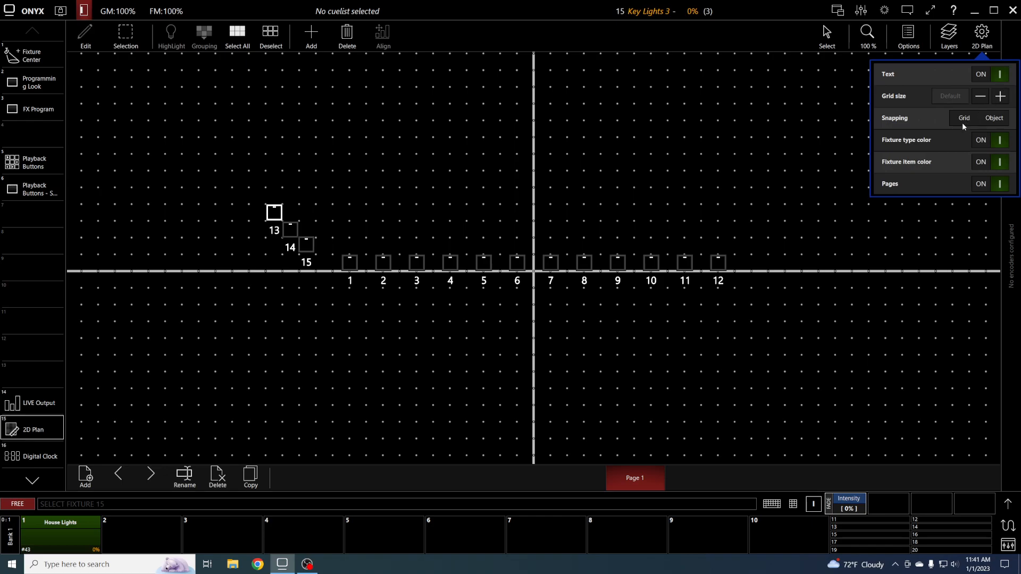
{"action": "left_click", "coordinate": [309, 266]}
{"action": "mouse_move", "coordinate": [308, 251]}
{"action": "left_mouse_down"}
{"action": "mouse_move", "coordinate": [327, 254]}
{"action": "mouse_move", "coordinate": [324, 234]}
{"action": "mouse_move", "coordinate": [323, 251]}
{"action": "left_mouse_up"}
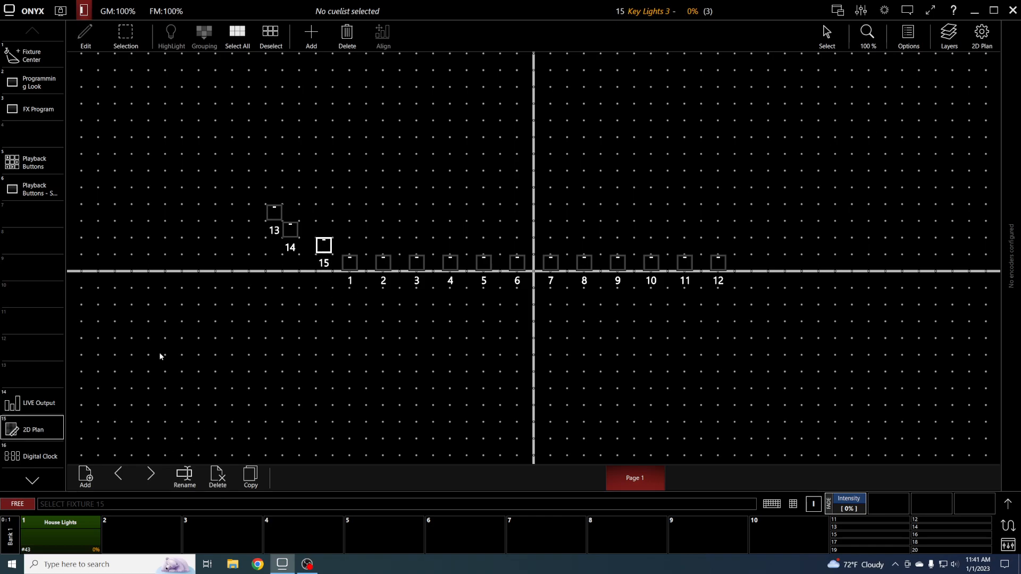
Step: Switch snapping from grid to object, nudge fixture 15 to try it, and toggle grid snapping again
{"action": "left_click", "coordinate": [985, 37]}
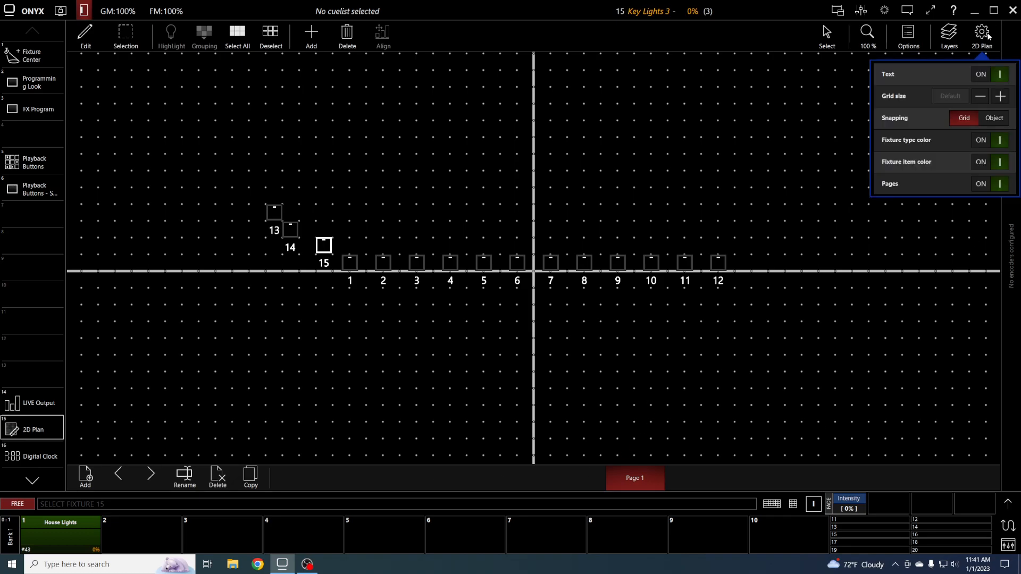
{"action": "left_click", "coordinate": [965, 119]}
{"action": "left_click", "coordinate": [994, 118]}
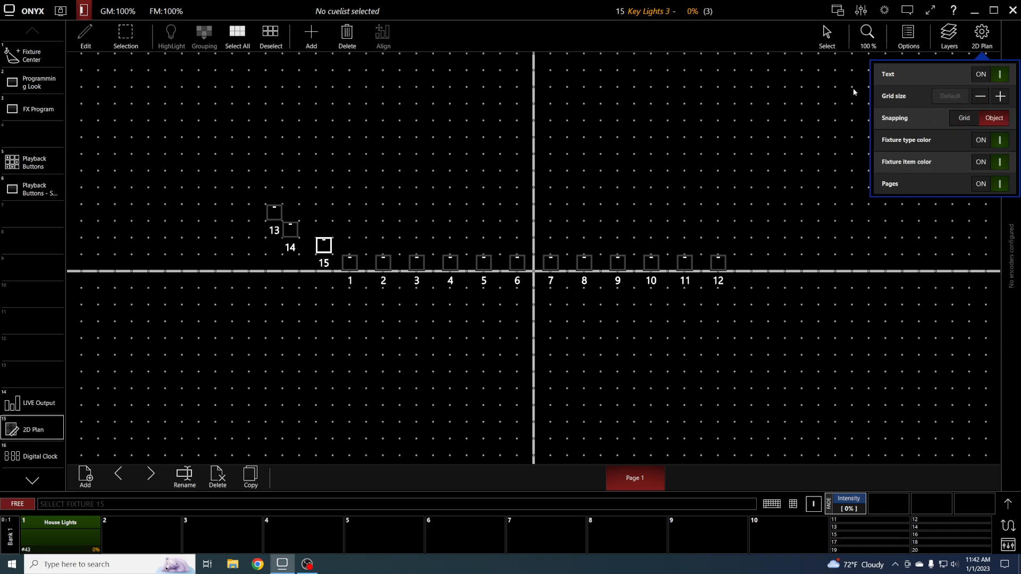
{"action": "left_click", "coordinate": [417, 187]}
{"action": "left_click_drag", "start_coordinate": [318, 249], "coordinate": [319, 246]}
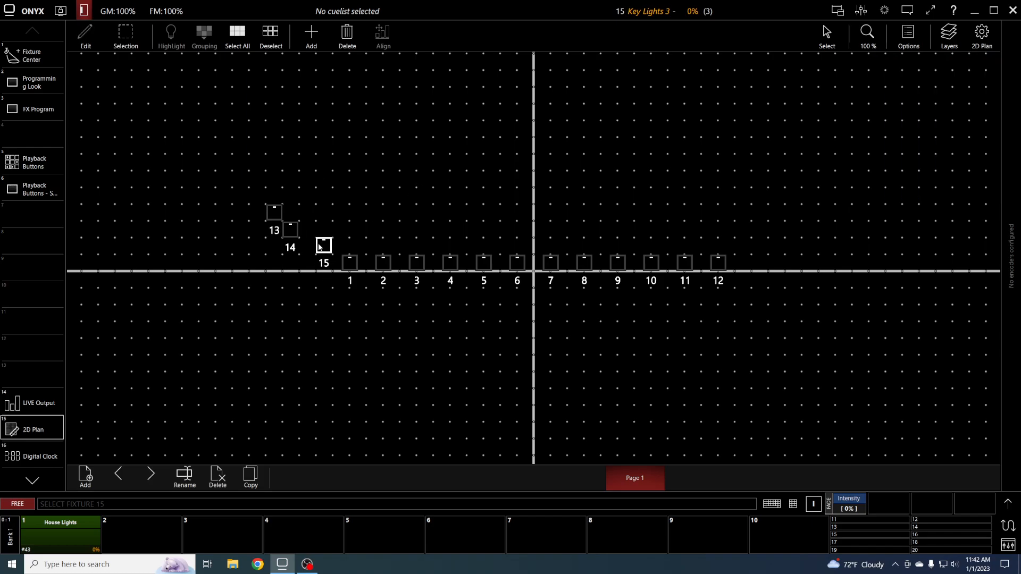
{"action": "left_click", "coordinate": [980, 37]}
{"action": "left_click", "coordinate": [966, 122]}
Step: Look over the fixture options and layers, and shift fixtures 13 and 14 into an even diagonal with fixture 15
{"action": "left_click", "coordinate": [901, 35]}
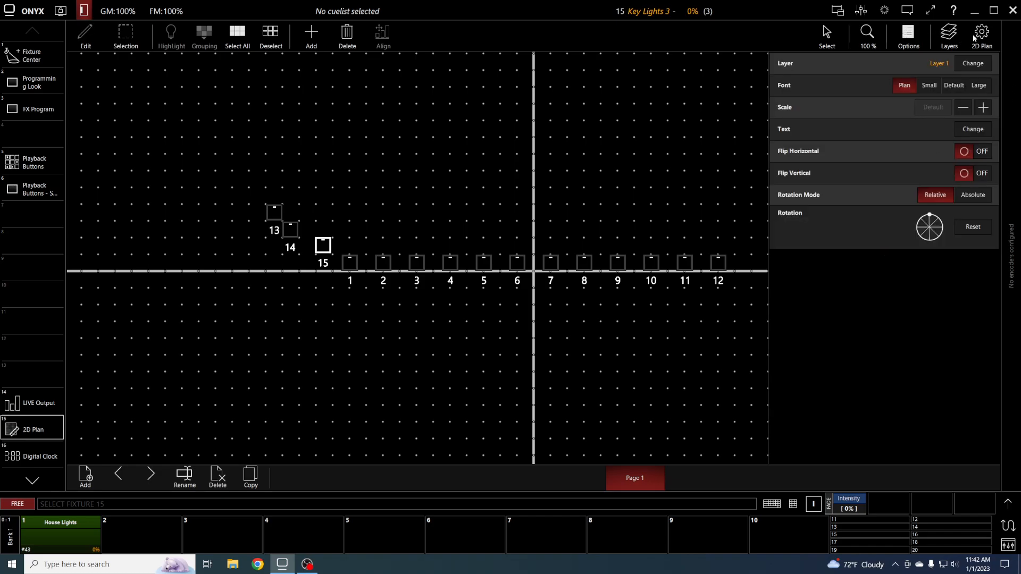
{"action": "left_click", "coordinate": [949, 34]}
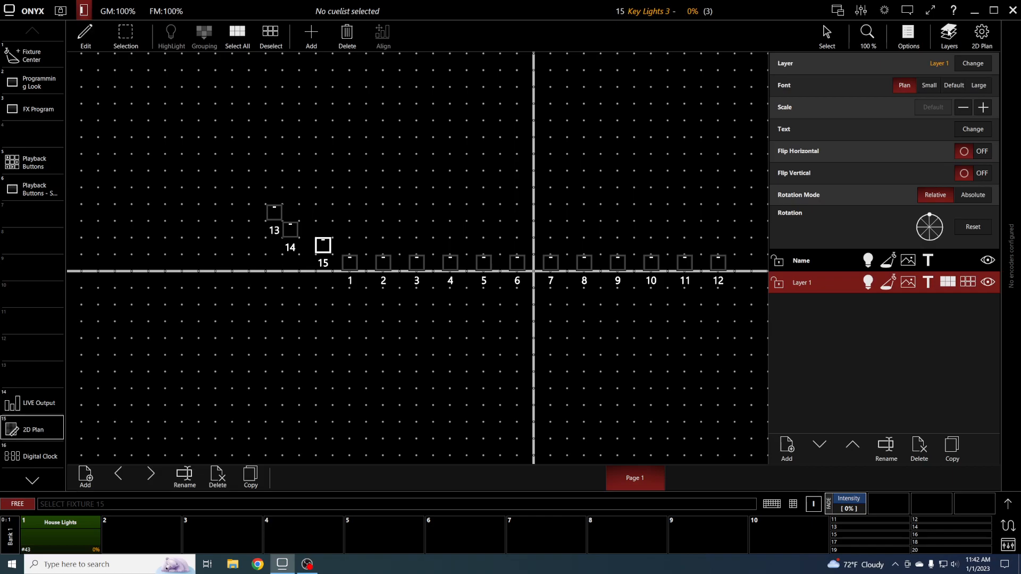
{"action": "left_click", "coordinate": [937, 35]}
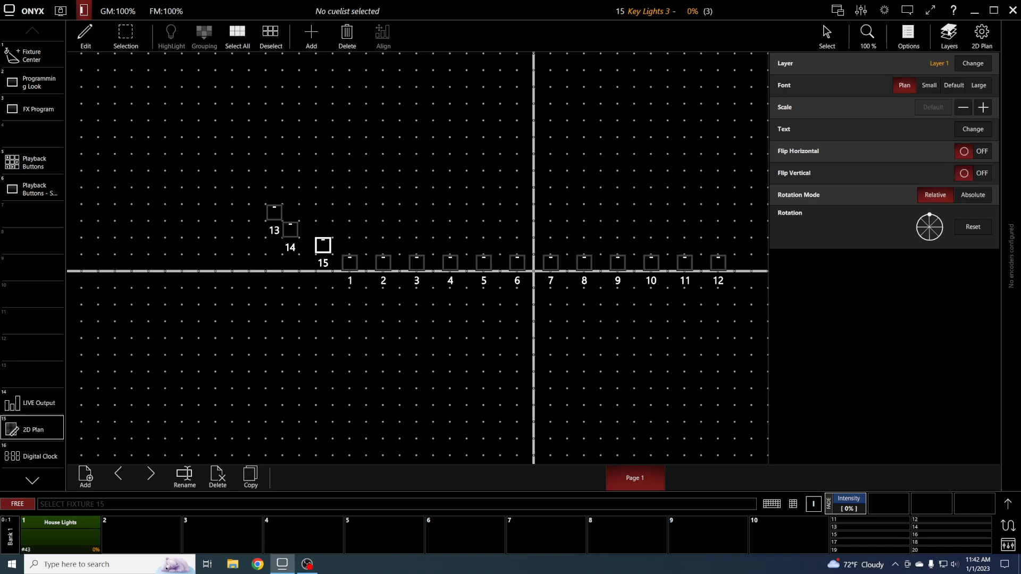
{"action": "left_click", "coordinate": [911, 35]}
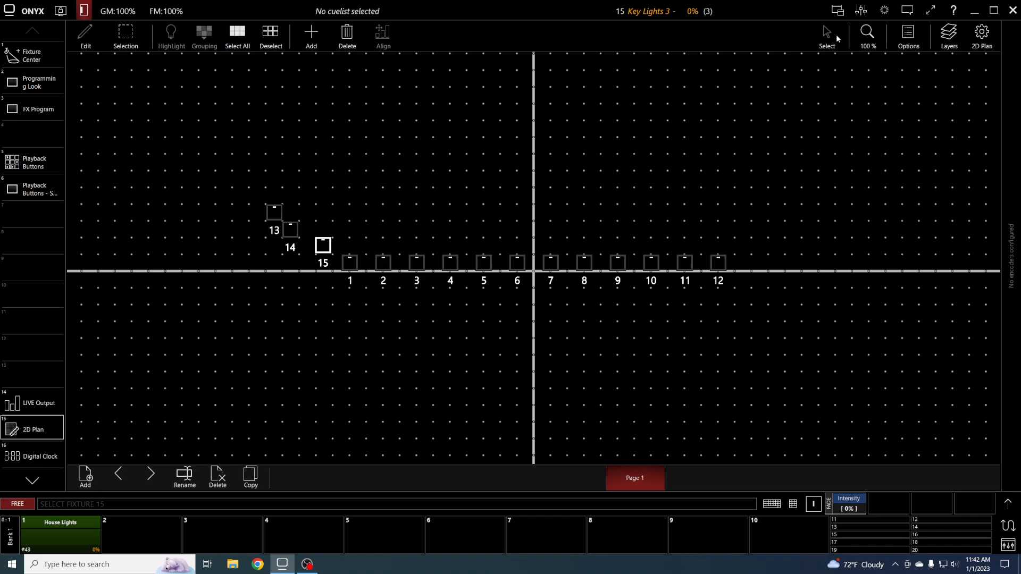
{"action": "mouse_move", "coordinate": [292, 232]}
{"action": "left_mouse_down"}
{"action": "mouse_move", "coordinate": [310, 230]}
{"action": "mouse_move", "coordinate": [292, 212]}
{"action": "left_mouse_up"}
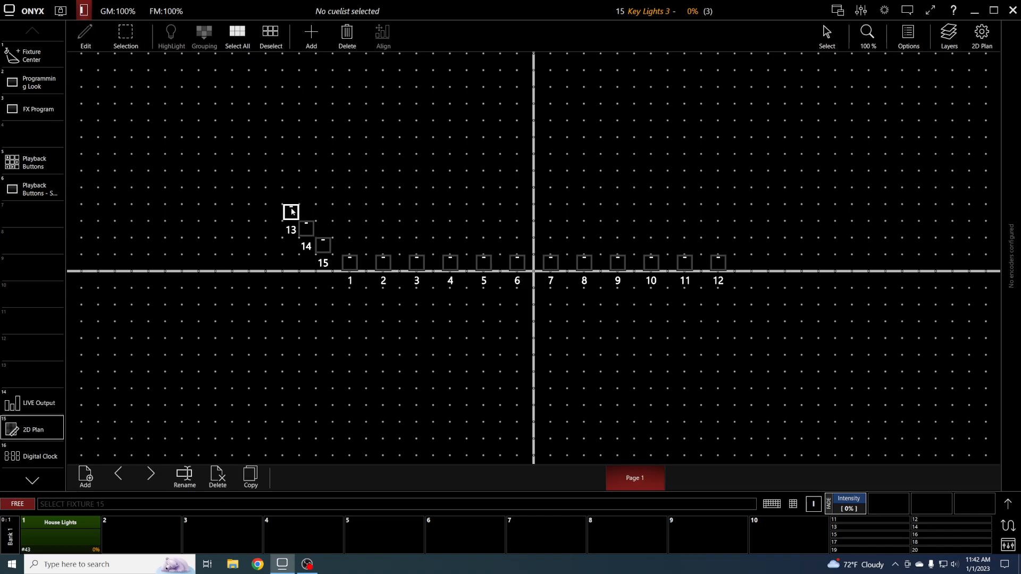
{"action": "left_click", "coordinate": [257, 275]}
Step: Select Key Lights 4 to 6 in the Fixture Center, deselect Key Lights 1 to 3 and return to the 2D Plan
{"action": "left_click", "coordinate": [46, 55]}
{"action": "left_click", "coordinate": [622, 74]}
{"action": "left_click", "coordinate": [660, 70]}
{"action": "left_click", "coordinate": [691, 70]}
{"action": "left_click", "coordinate": [578, 69]}
{"action": "left_click", "coordinate": [528, 69]}
{"action": "left_click", "coordinate": [528, 70]}
{"action": "left_click", "coordinate": [552, 68]}
{"action": "left_click", "coordinate": [515, 68]}
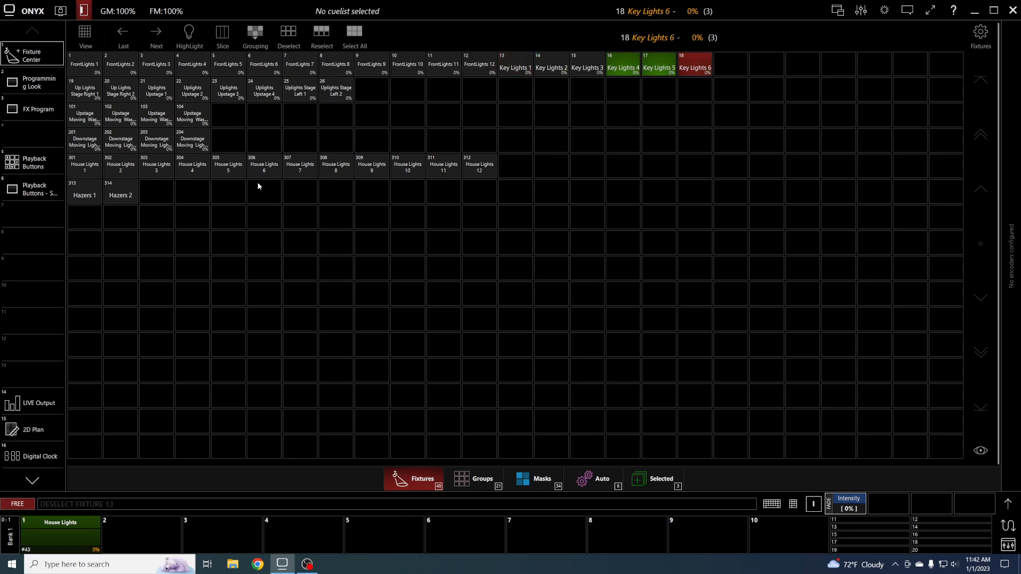
{"action": "left_click", "coordinate": [53, 404]}
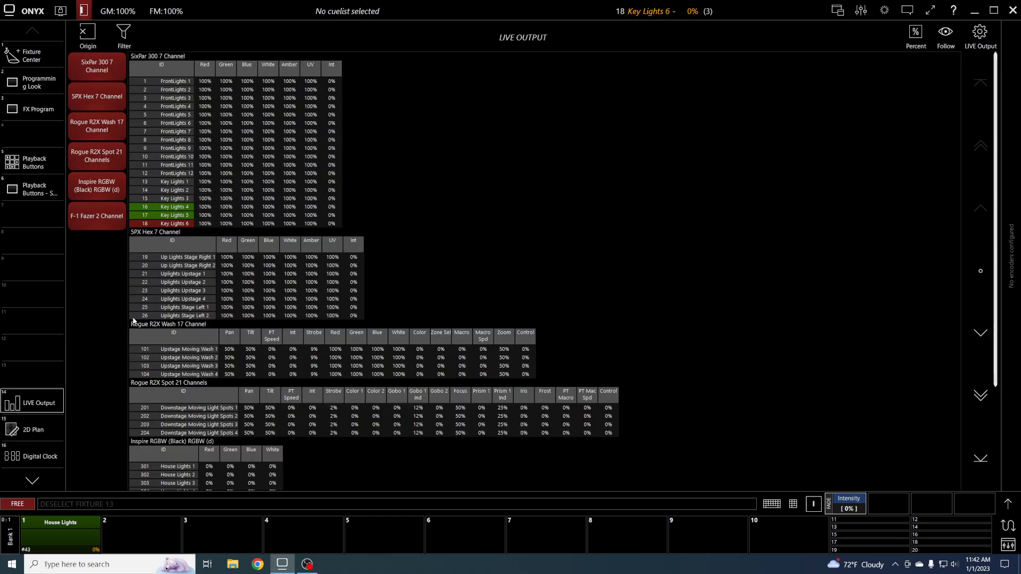
{"action": "left_click", "coordinate": [43, 458]}
{"action": "left_click", "coordinate": [49, 429]}
Step: Place Key Lights 4 to 6 individually in a diagonal rising outward from fixture 12
{"action": "left_click", "coordinate": [311, 34]}
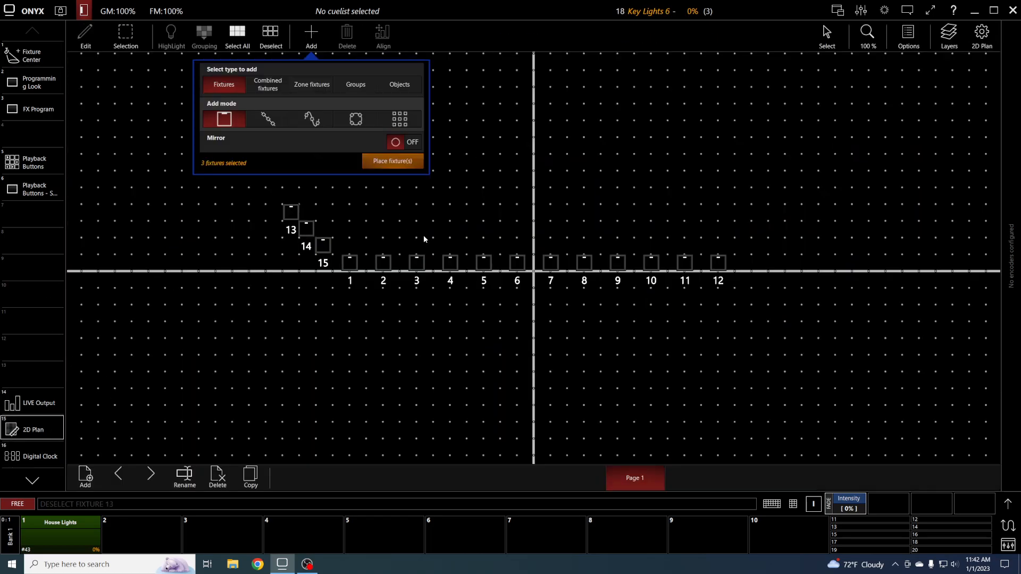
{"action": "left_click", "coordinate": [372, 162]}
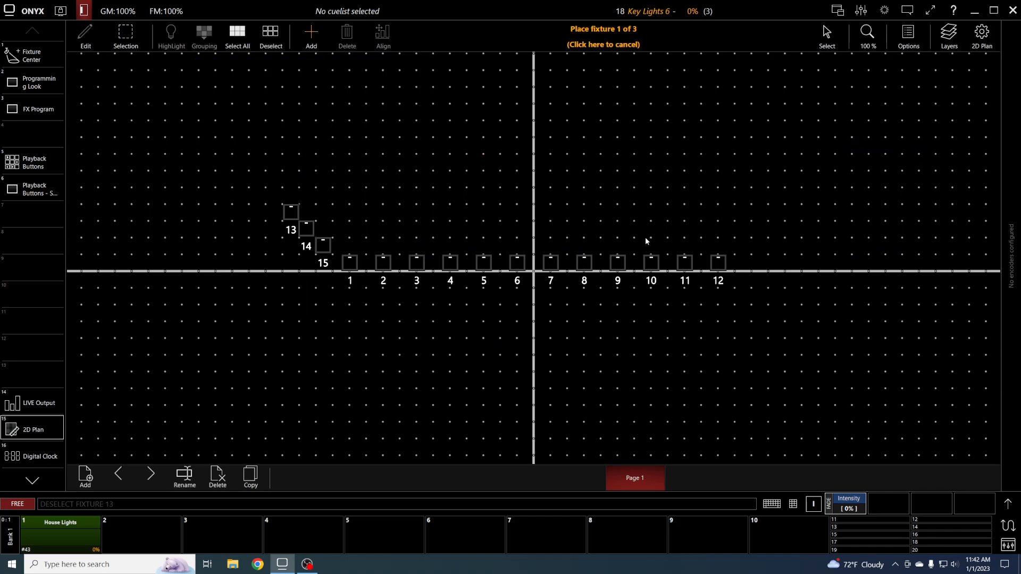
{"action": "left_click", "coordinate": [745, 246]}
{"action": "left_click", "coordinate": [760, 226]}
{"action": "left_click", "coordinate": [774, 209]}
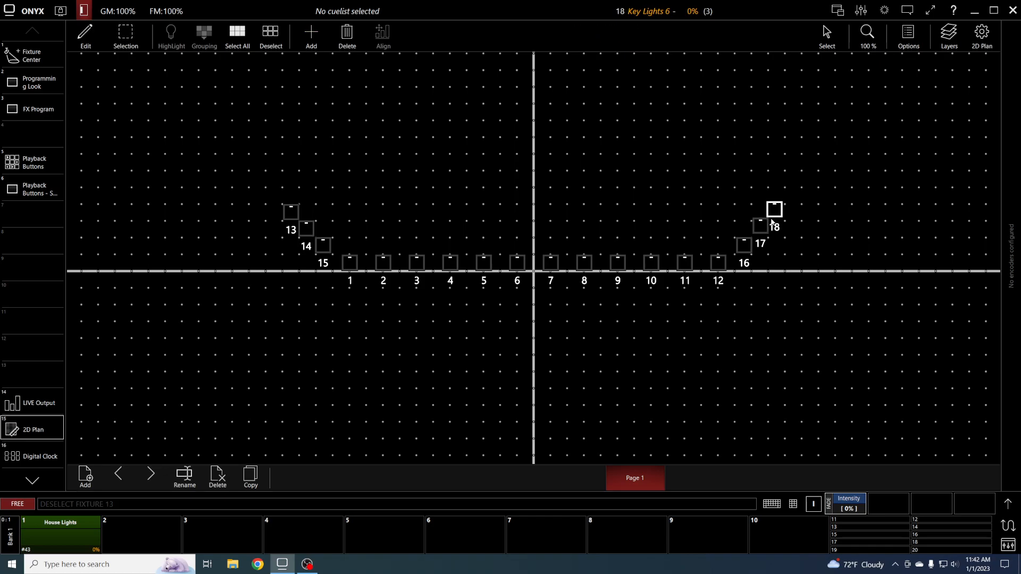
Step: Reposition fixtures 16, 17 and 18 so their diagonal mirrors fixtures 13 to 15, and clear the plan selection
{"action": "left_click_drag", "start_coordinate": [744, 245], "coordinate": [773, 288]}
{"action": "left_click_drag", "start_coordinate": [761, 227], "coordinate": [801, 264]}
{"action": "left_click_drag", "start_coordinate": [775, 211], "coordinate": [785, 229]}
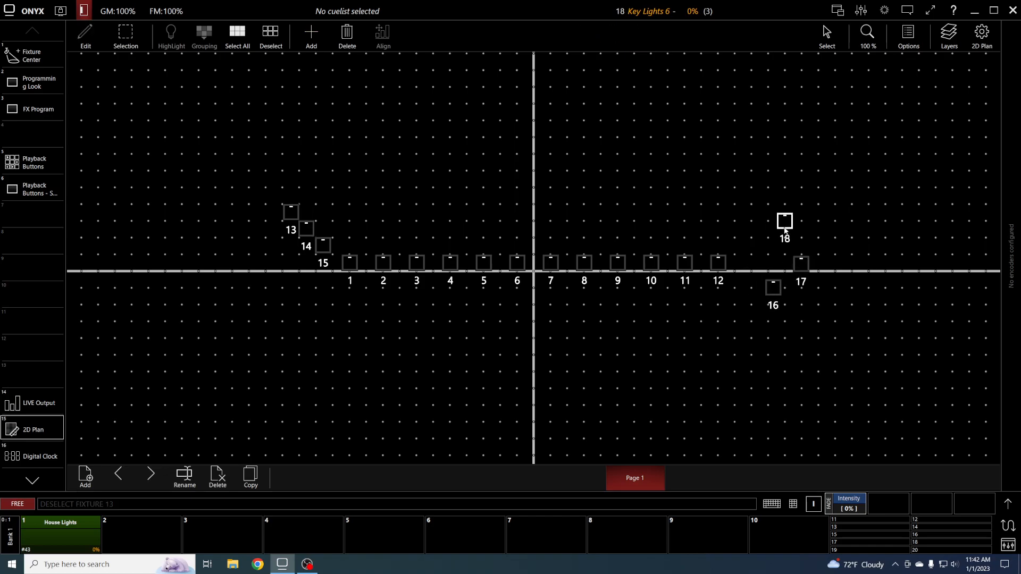
{"action": "left_click_drag", "start_coordinate": [774, 291], "coordinate": [777, 217]}
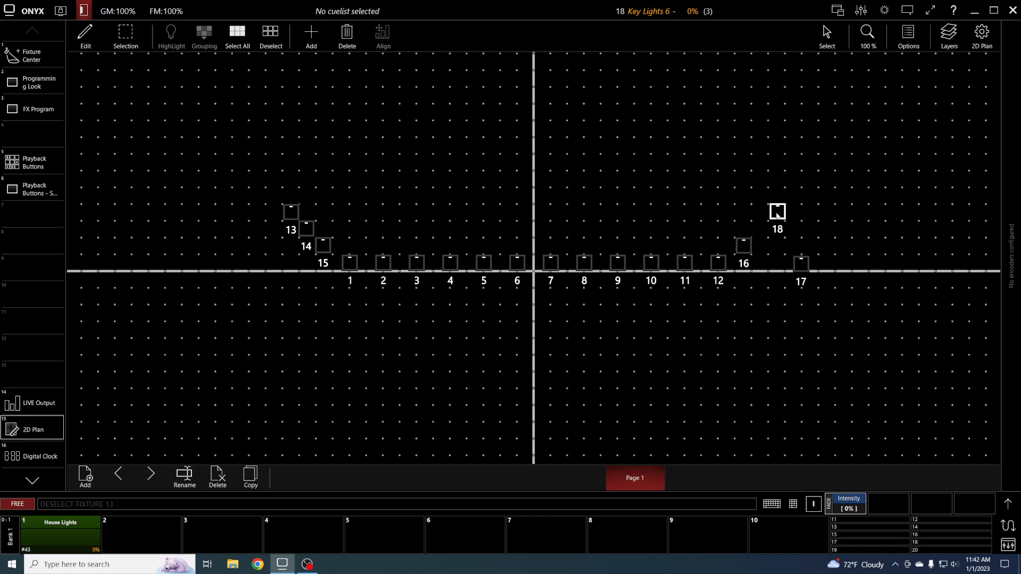
{"action": "left_click_drag", "start_coordinate": [798, 271], "coordinate": [756, 236]}
{"action": "left_click", "coordinate": [754, 298]}
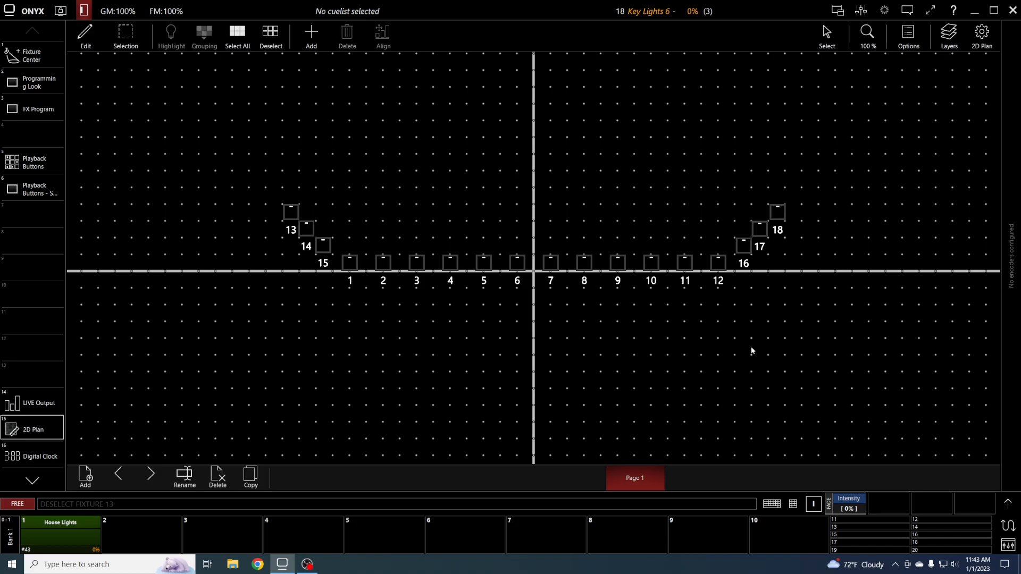
Step: Select Up Lights Stage Right 1 and 2 in the Fixture Center, deselect Key Lights 4 to 6 and return to the 2D Plan
{"action": "left_click", "coordinate": [38, 62]}
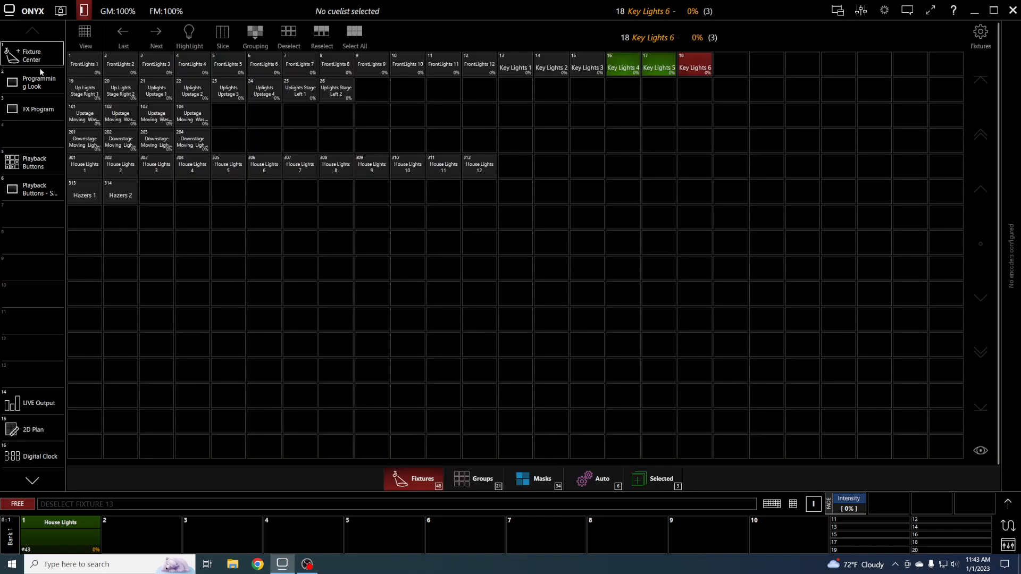
{"action": "left_click", "coordinate": [85, 92]}
{"action": "left_click", "coordinate": [121, 91]}
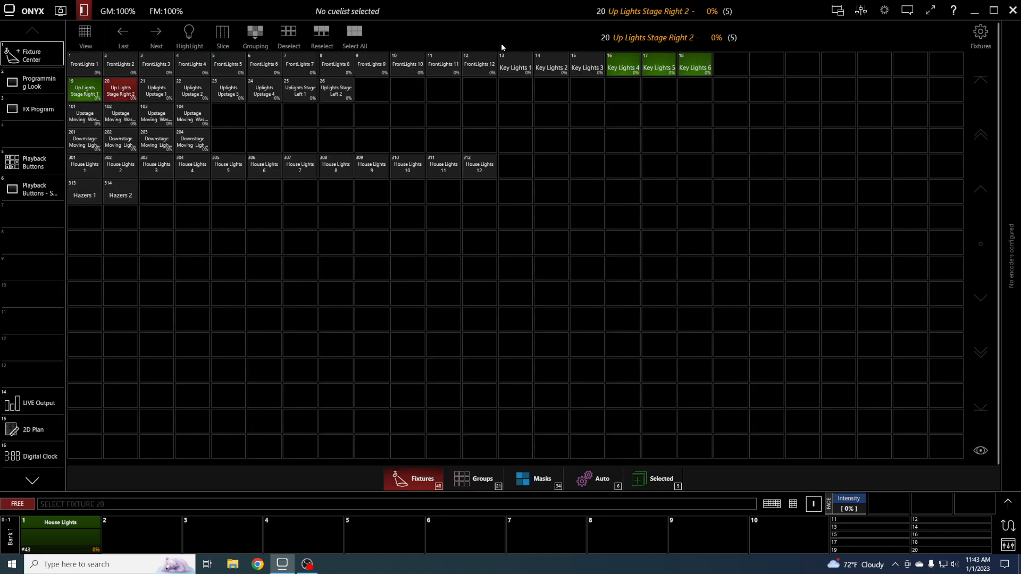
{"action": "left_click", "coordinate": [623, 69]}
{"action": "left_click", "coordinate": [655, 70]}
{"action": "left_click", "coordinate": [690, 69]}
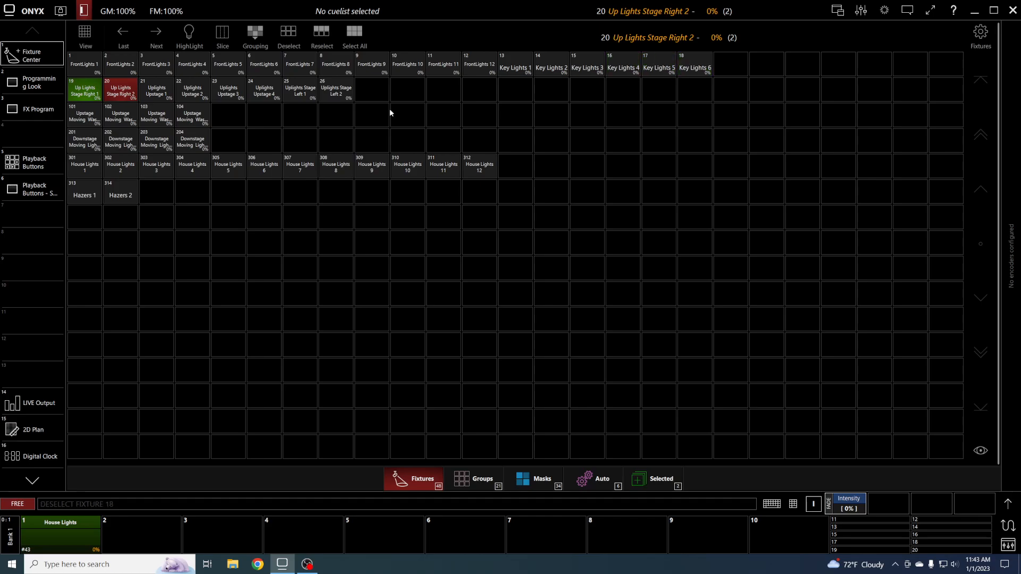
{"action": "left_click", "coordinate": [124, 93]}
{"action": "left_click", "coordinate": [91, 92]}
{"action": "left_click", "coordinate": [91, 92]}
{"action": "left_click", "coordinate": [121, 92]}
{"action": "left_click", "coordinate": [48, 453]}
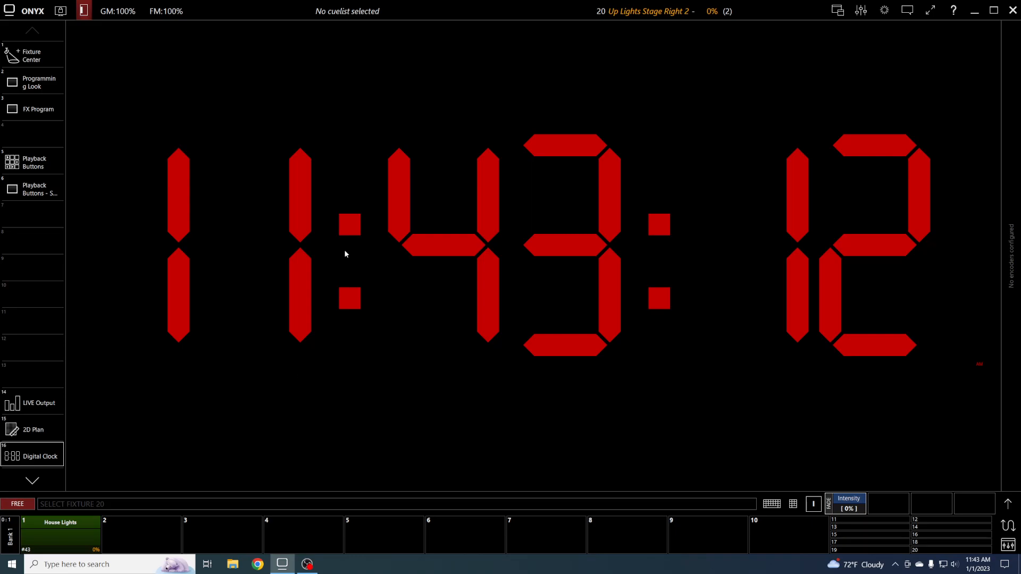
{"action": "left_click", "coordinate": [33, 428]}
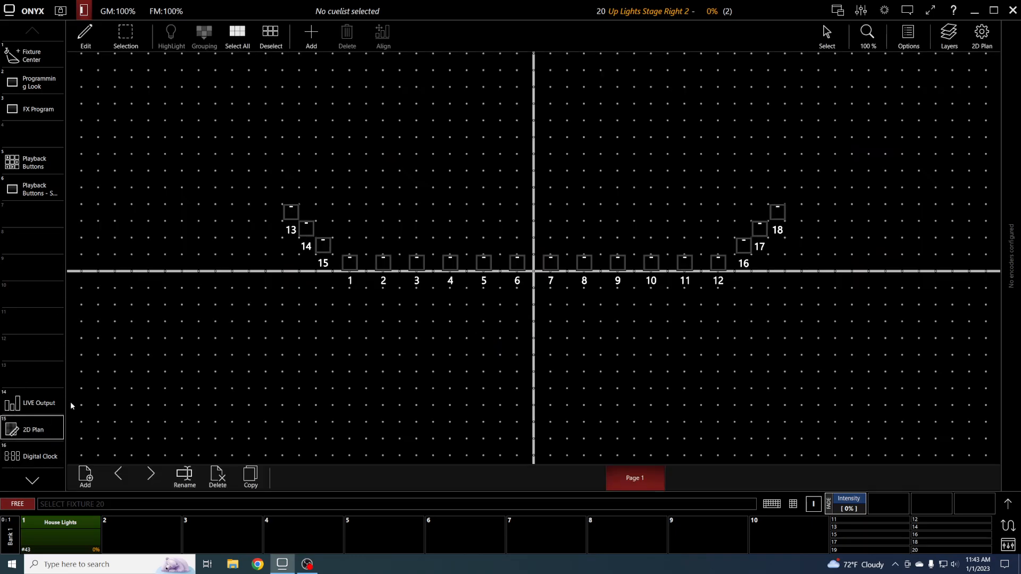
Step: Place fixtures 19 and 20 in a vertical line above fixture 15, with 20 uppermost, and adjust their spacing
{"action": "left_click", "coordinate": [311, 33]}
{"action": "left_click", "coordinate": [382, 164]}
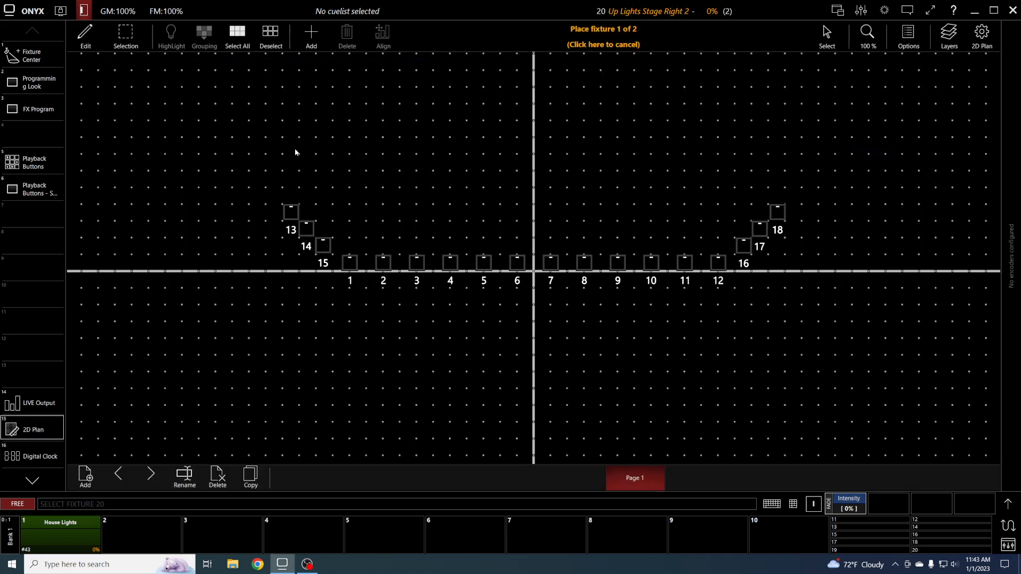
{"action": "left_click", "coordinate": [324, 174]}
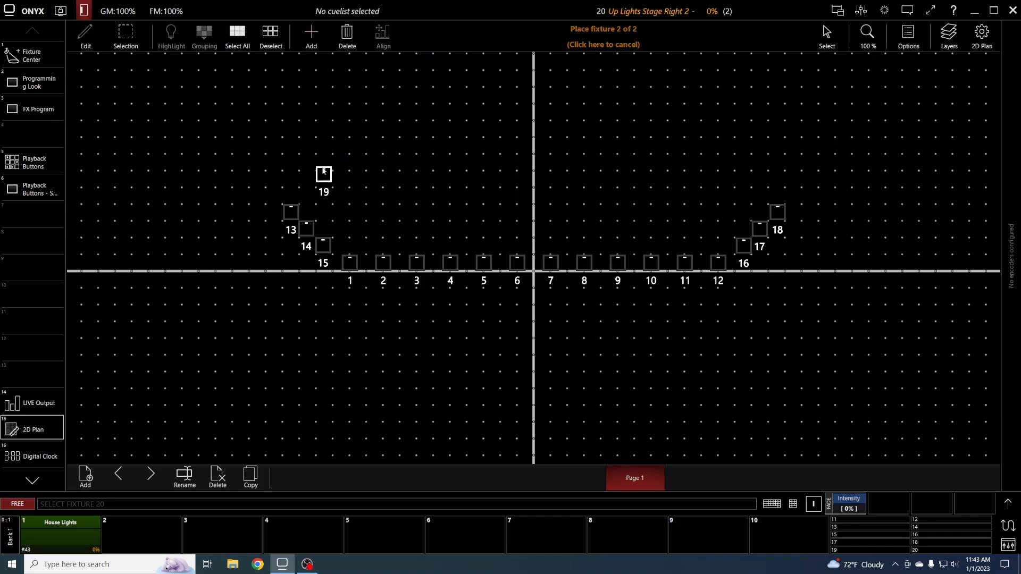
{"action": "left_click", "coordinate": [322, 144]}
{"action": "left_click_drag", "start_coordinate": [324, 173], "coordinate": [327, 148]}
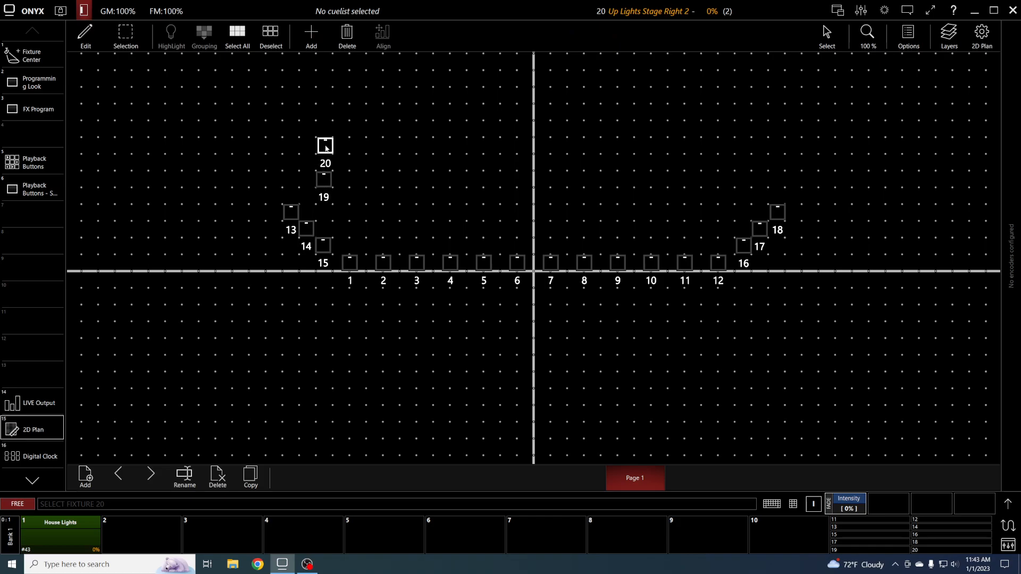
{"action": "left_click", "coordinate": [351, 164]}
Step: Select Uplights Upstage 1 to 4 in the Fixture Center, deselect the two stage right up lights and return to the 2D Plan
{"action": "left_click", "coordinate": [31, 55]}
{"action": "left_click", "coordinate": [158, 95]}
{"action": "left_click", "coordinate": [204, 88]}
{"action": "left_click", "coordinate": [204, 90]}
{"action": "left_click", "coordinate": [201, 90]}
{"action": "left_click", "coordinate": [236, 91]}
{"action": "left_click", "coordinate": [260, 93]}
{"action": "left_click", "coordinate": [121, 90]}
{"action": "left_click", "coordinate": [85, 90]}
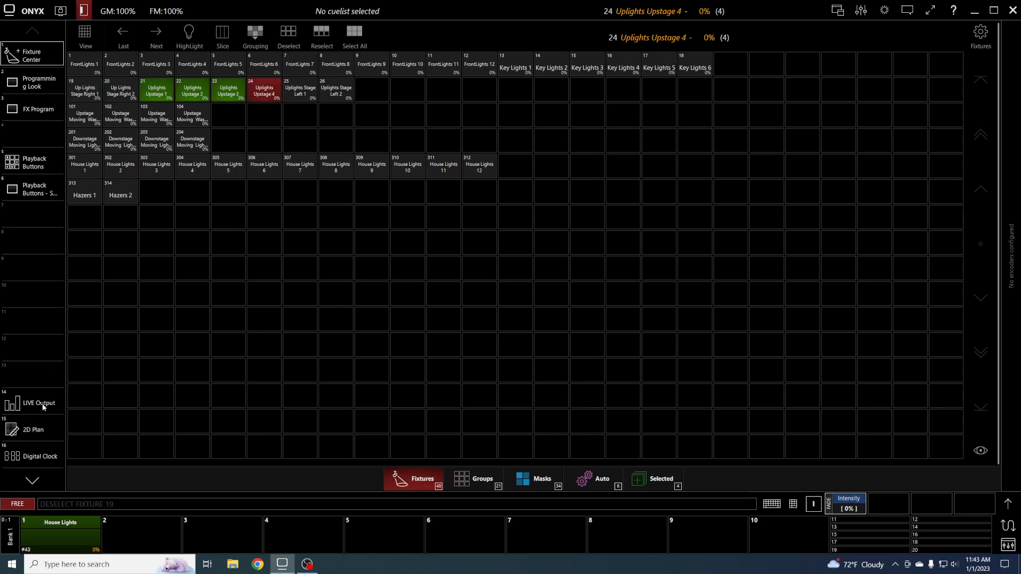
{"action": "left_click", "coordinate": [33, 456]}
{"action": "left_click", "coordinate": [33, 430]}
Step: Place fixtures 21 to 24 in a row extending from fixture 20, and move fixture 24 across the vertical axis
{"action": "left_click", "coordinate": [312, 33]}
{"action": "left_click", "coordinate": [392, 156]}
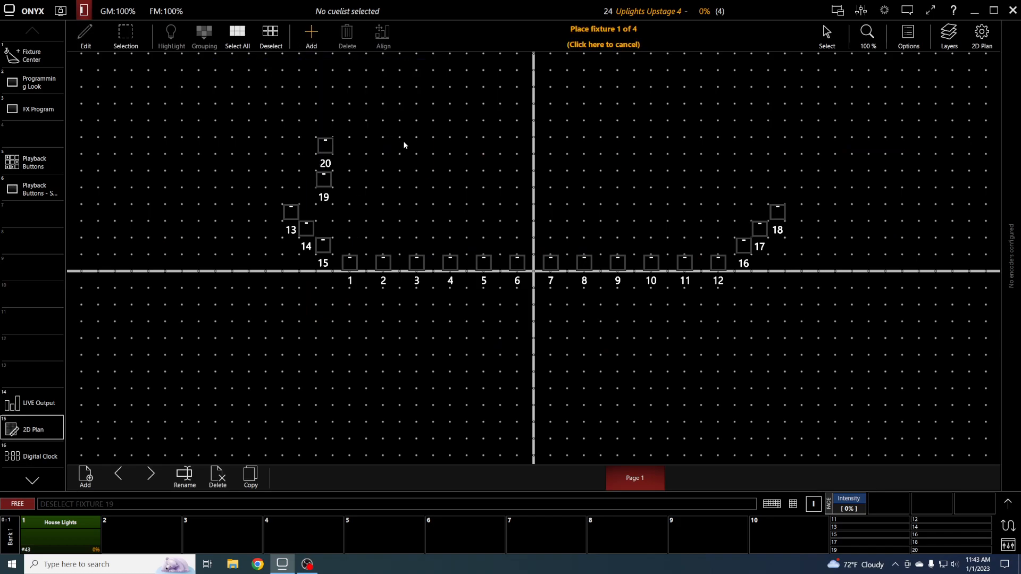
{"action": "left_click", "coordinate": [377, 143]}
{"action": "left_click", "coordinate": [421, 145]}
{"action": "left_click", "coordinate": [466, 144]}
{"action": "left_click", "coordinate": [513, 144]}
{"action": "left_click_drag", "start_coordinate": [520, 141], "coordinate": [577, 150]}
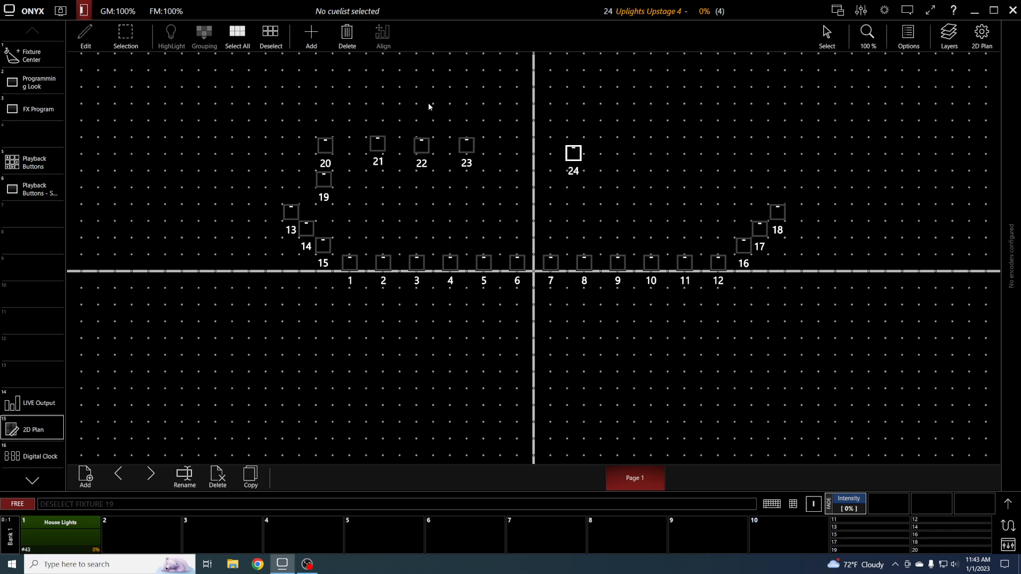
Step: Lay out fixtures 21 to 24 as a single-row grid with 4 columns and an X spacing of 2
{"action": "left_click_drag", "start_coordinate": [387, 115], "coordinate": [598, 174]}
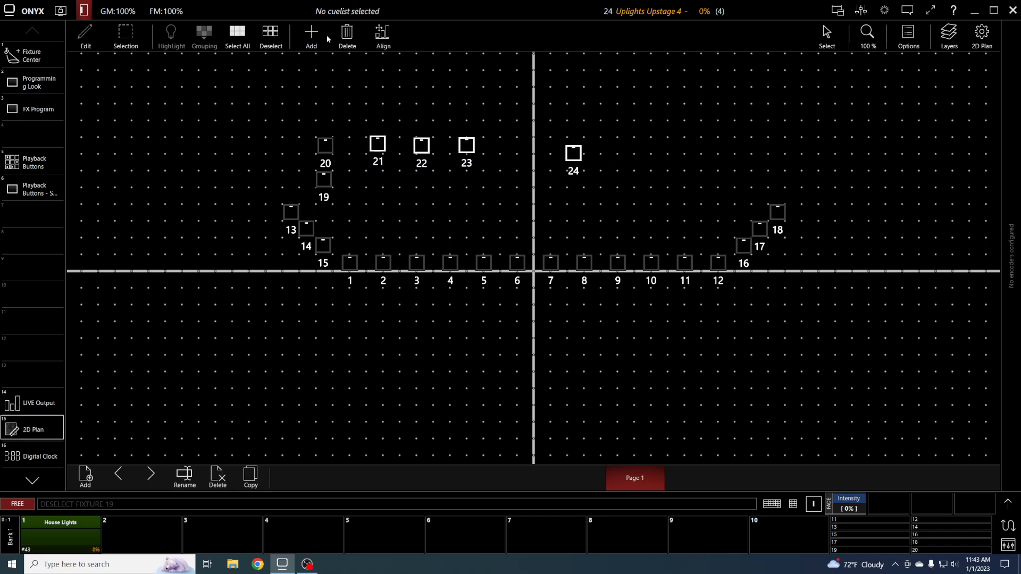
{"action": "left_click", "coordinate": [376, 32]}
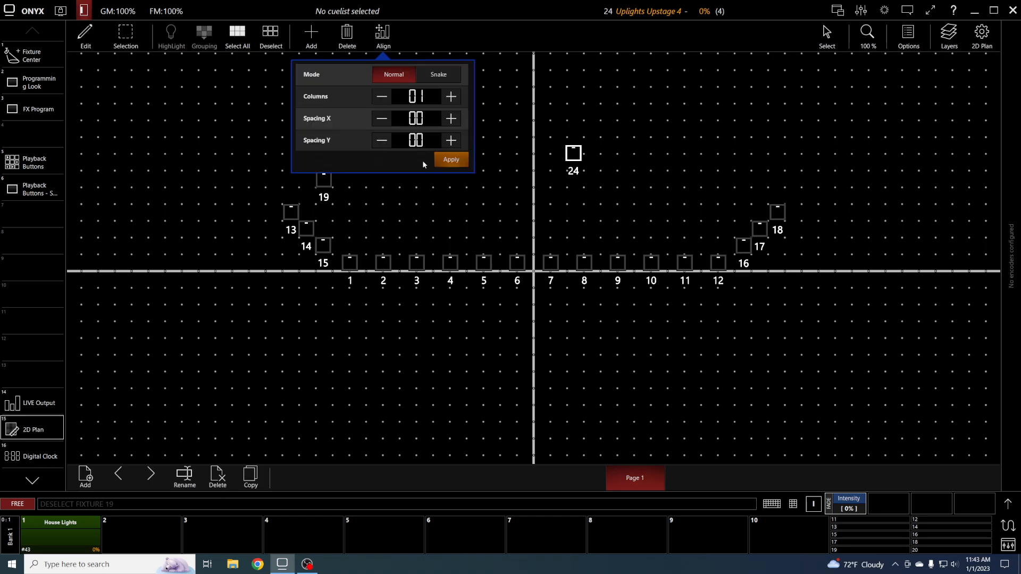
{"action": "left_click", "coordinate": [451, 96]}
{"action": "left_click", "coordinate": [451, 97]}
{"action": "left_click", "coordinate": [451, 96]}
{"action": "left_click", "coordinate": [454, 122]}
{"action": "left_click", "coordinate": [456, 163]}
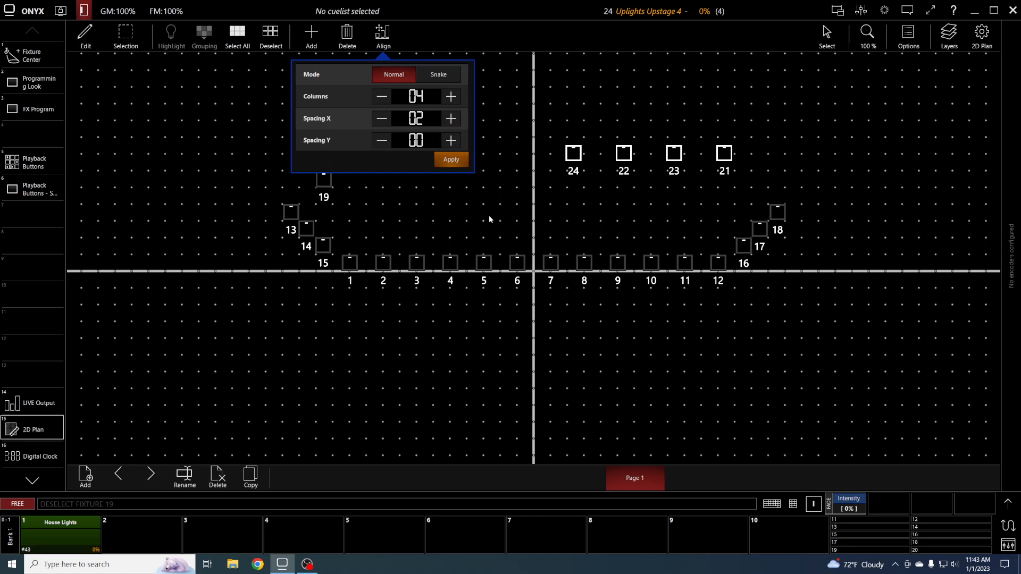
Step: Centre the row of fixtures 21 to 24 on the vertical axis and top-align it with fixture 20
{"action": "left_click", "coordinate": [521, 198]}
{"action": "left_click_drag", "start_coordinate": [574, 163], "coordinate": [456, 151]}
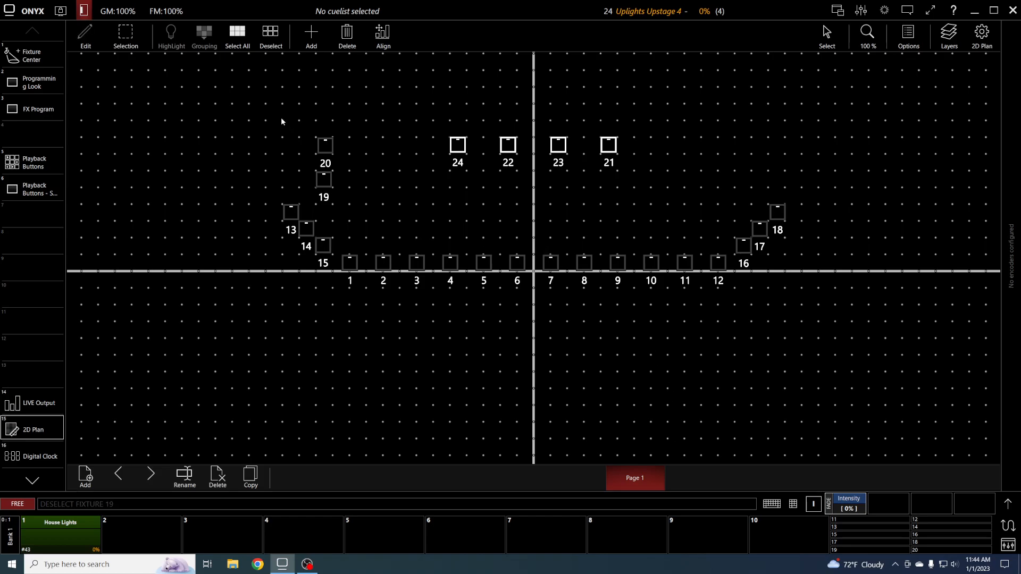
{"action": "left_click_drag", "start_coordinate": [269, 110], "coordinate": [644, 209]}
{"action": "left_click_drag", "start_coordinate": [250, 110], "coordinate": [629, 161]}
{"action": "left_click", "coordinate": [384, 34]}
{"action": "left_click", "coordinate": [414, 86]}
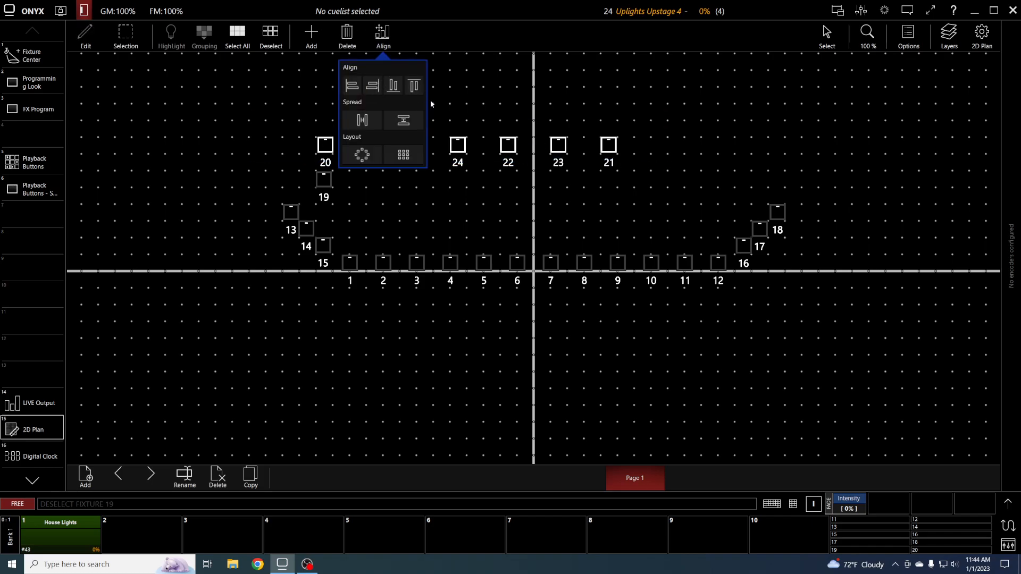
{"action": "left_click", "coordinate": [610, 220]}
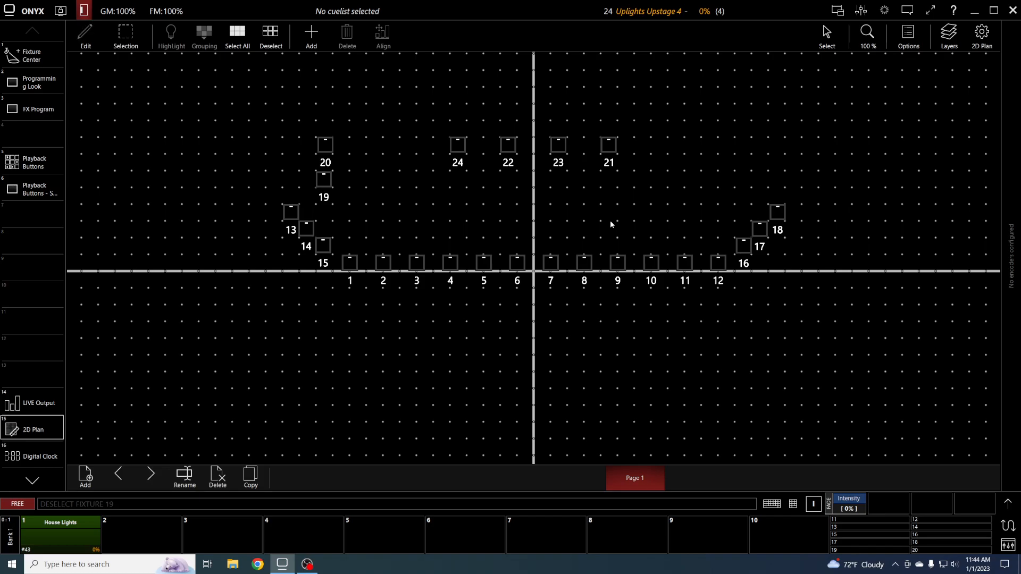
Step: Select Uplights Stage Left 1 and 2 in the Fixture Center, deselect Uplights Upstage 1 to 4 and return to the 2D Plan
{"action": "left_click", "coordinate": [21, 61]}
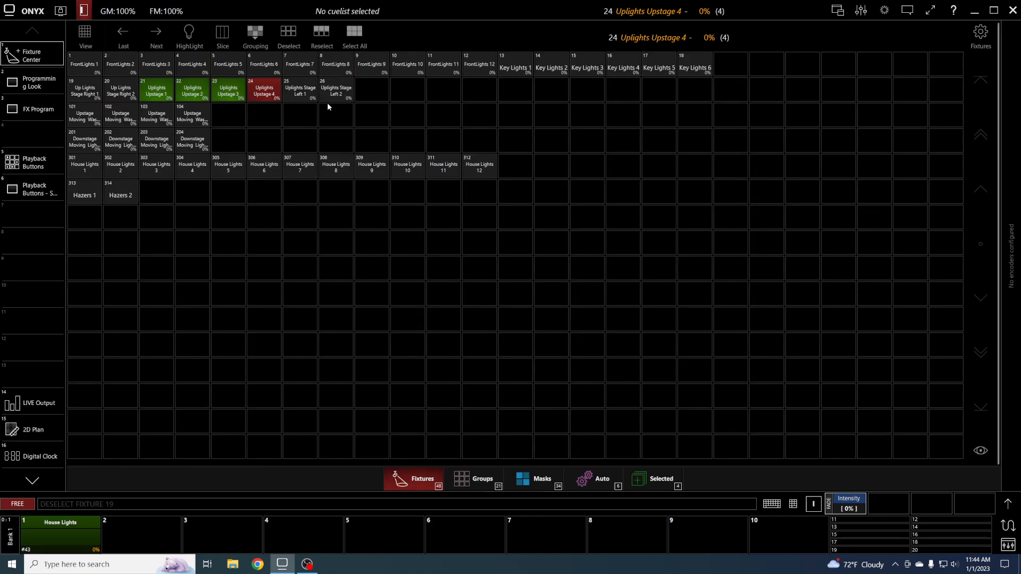
{"action": "left_click_drag", "start_coordinate": [293, 95], "coordinate": [335, 95]}
{"action": "left_click_drag", "start_coordinate": [157, 90], "coordinate": [264, 91]}
{"action": "left_click", "coordinate": [63, 422]}
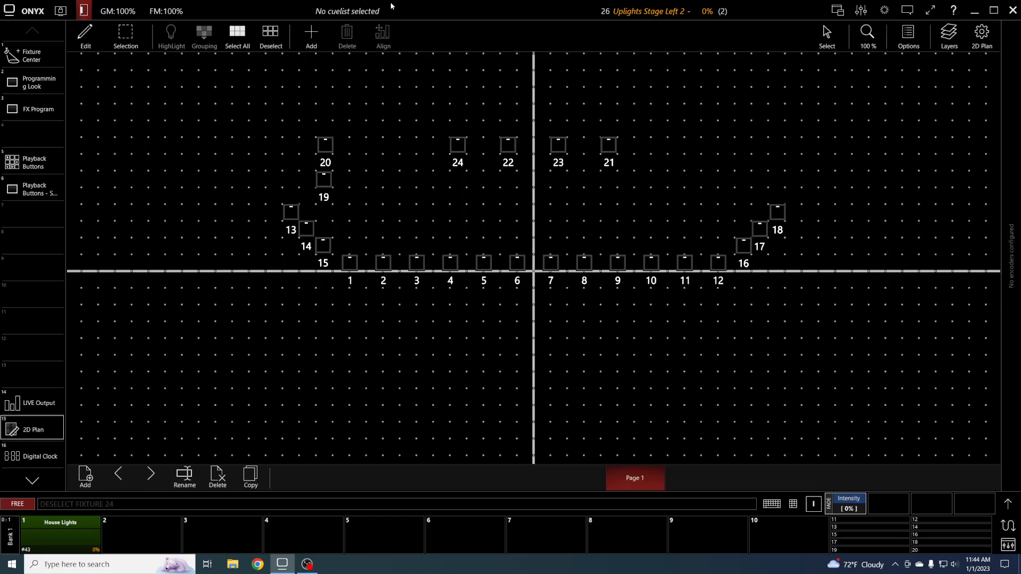
Step: Place fixture 25 level with fixture 20 on the opposite side of the stage, and fixture 26 directly below it
{"action": "left_click", "coordinate": [309, 45]}
{"action": "left_click", "coordinate": [392, 161]}
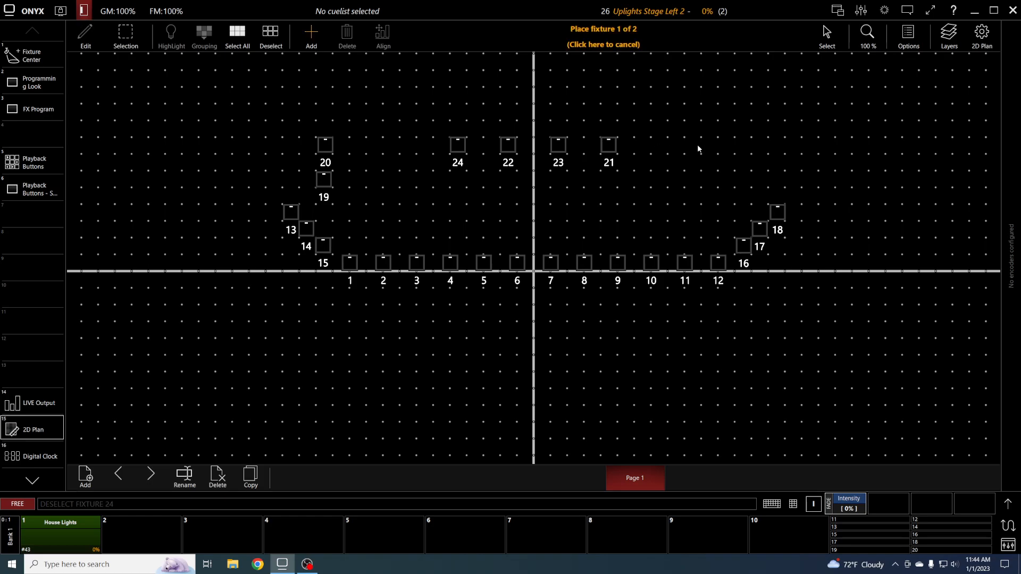
{"action": "left_click", "coordinate": [726, 147]}
{"action": "left_click", "coordinate": [727, 176]}
{"action": "left_click_drag", "start_coordinate": [727, 183], "coordinate": [725, 184]}
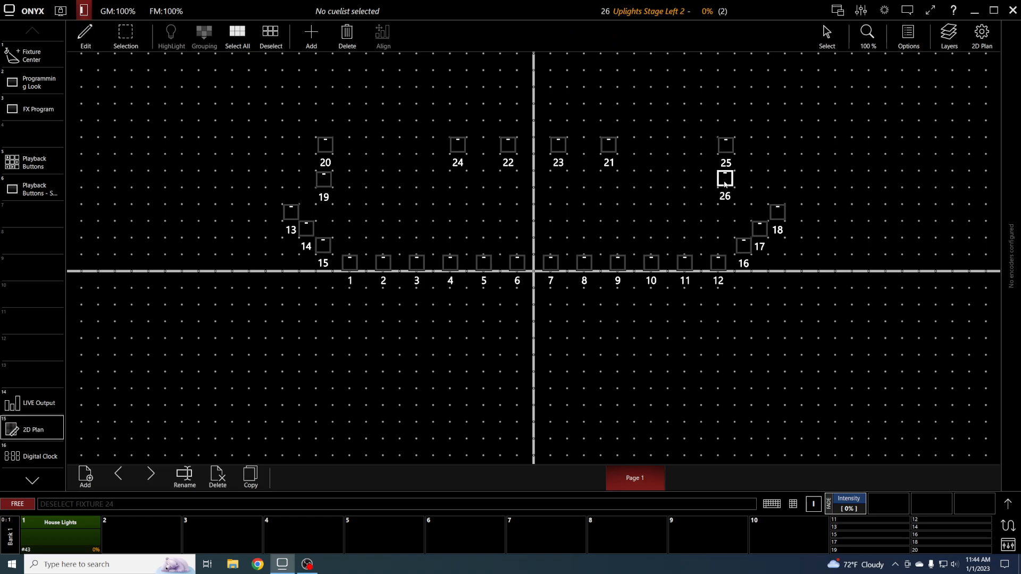
Step: Align fixtures 19 and 26 horizontally with each other, and check the alignment of the row from fixture 20 to 25
{"action": "left_click_drag", "start_coordinate": [771, 175], "coordinate": [302, 194]}
{"action": "left_click", "coordinate": [380, 40]}
{"action": "left_click", "coordinate": [408, 93]}
{"action": "left_click", "coordinate": [511, 208]}
{"action": "left_click_drag", "start_coordinate": [777, 119], "coordinate": [267, 153]}
{"action": "left_click_drag", "start_coordinate": [281, 102], "coordinate": [764, 158]}
{"action": "left_click", "coordinate": [389, 39]}
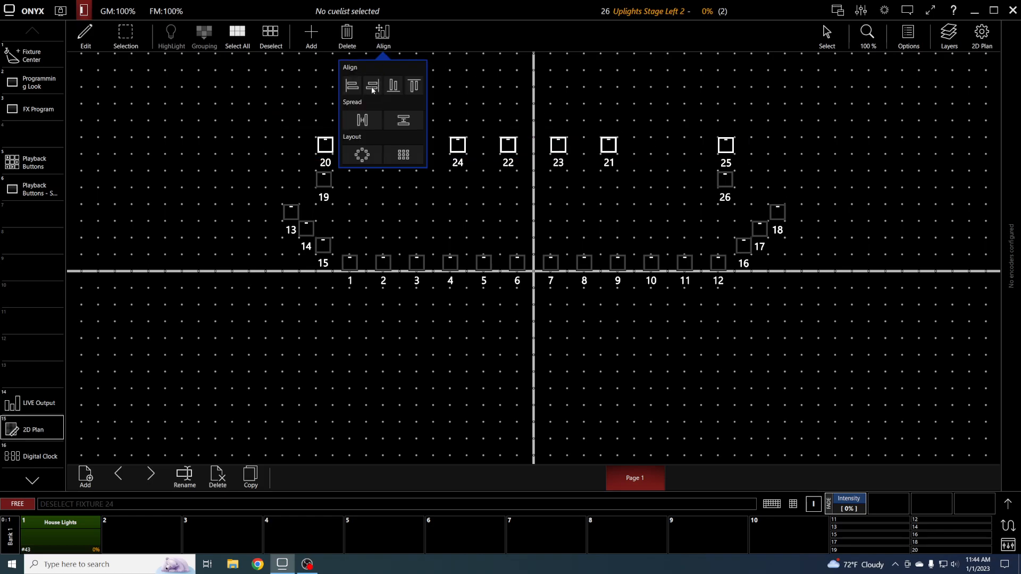
{"action": "left_click", "coordinate": [373, 145]}
Step: Left-align fixtures 19 and 20, and right-align fixtures 25 and 26
{"action": "left_click_drag", "start_coordinate": [281, 102], "coordinate": [353, 191]}
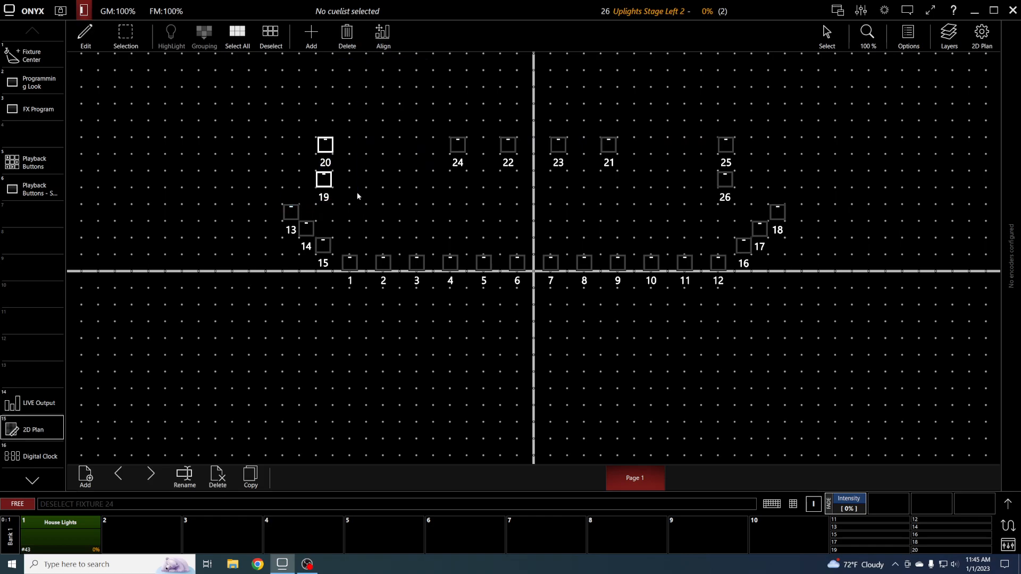
{"action": "left_click", "coordinate": [380, 39]}
{"action": "left_click", "coordinate": [353, 93]}
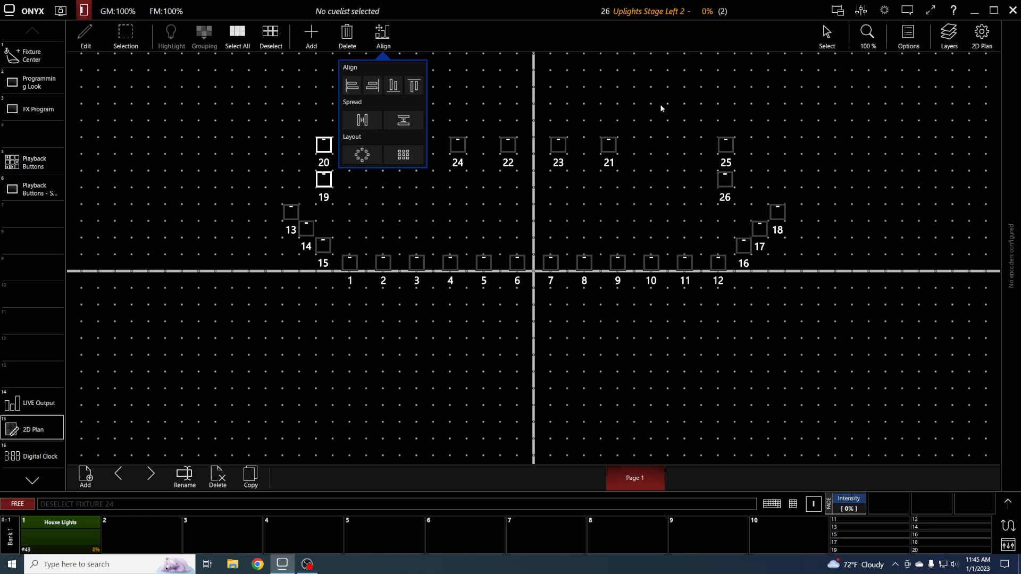
{"action": "left_click", "coordinate": [469, 76]}
{"action": "left_click_drag", "start_coordinate": [649, 101], "coordinate": [752, 195]}
{"action": "left_click", "coordinate": [378, 35]}
{"action": "left_click", "coordinate": [368, 87]}
{"action": "left_click", "coordinate": [407, 221]}
{"action": "left_click", "coordinate": [408, 226]}
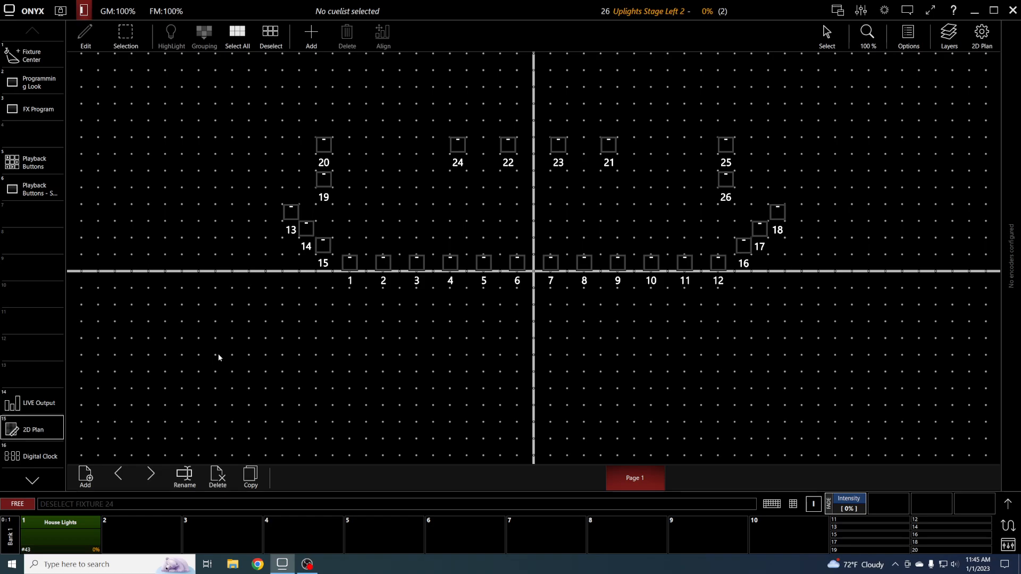
Step: Select House Lights 1 to 12 in the Fixture Center, deselect Uplights Stage Left 1 and 2 and return to the 2D Plan
{"action": "left_click", "coordinate": [39, 60]}
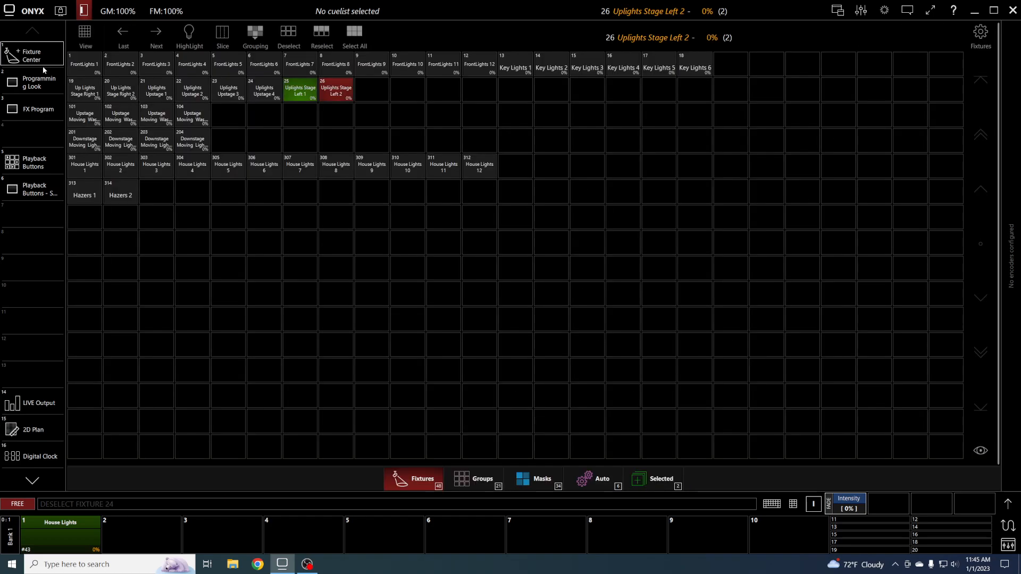
{"action": "left_click", "coordinate": [91, 166]}
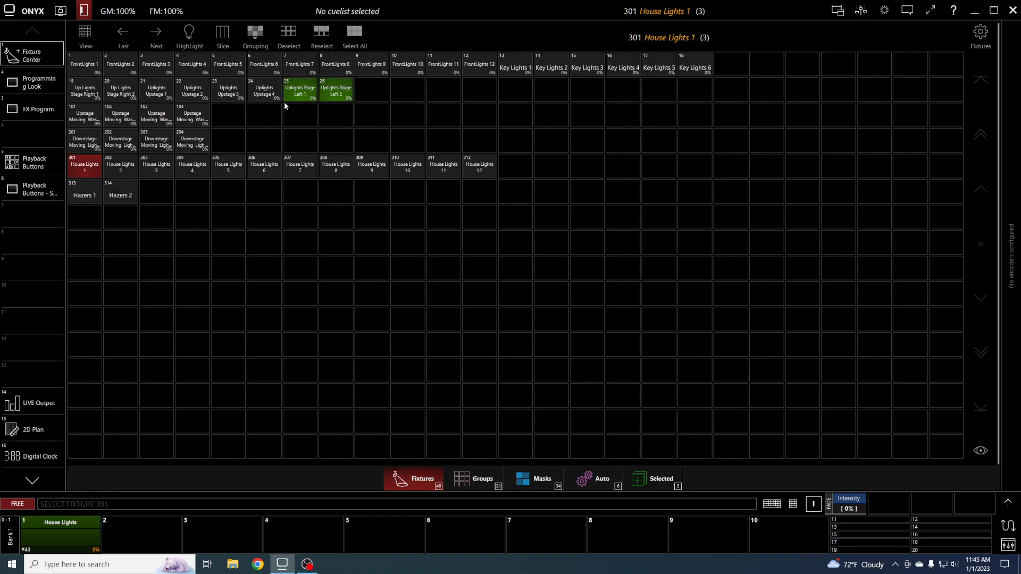
{"action": "left_click", "coordinate": [324, 96]}
{"action": "left_click", "coordinate": [309, 95]}
{"action": "left_click", "coordinate": [129, 167]}
{"action": "left_click", "coordinate": [160, 169]}
{"action": "left_click", "coordinate": [197, 169]}
{"action": "left_click", "coordinate": [241, 171]}
{"action": "left_click", "coordinate": [266, 169]}
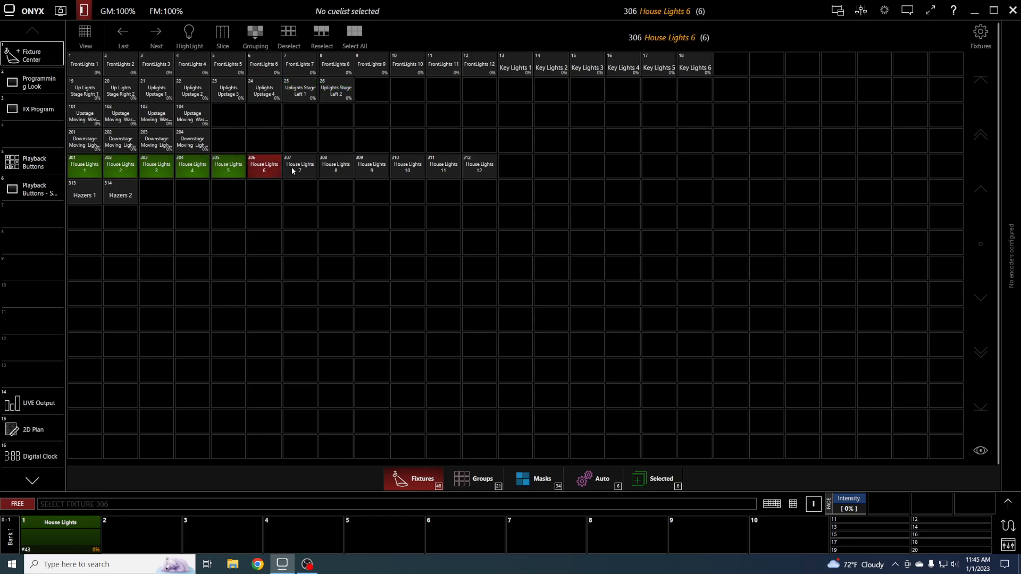
{"action": "left_click", "coordinate": [291, 167]}
{"action": "left_click", "coordinate": [346, 171]}
{"action": "left_click", "coordinate": [371, 171]}
{"action": "left_click", "coordinate": [408, 169]}
{"action": "left_click", "coordinate": [444, 170]}
{"action": "left_click", "coordinate": [478, 169]}
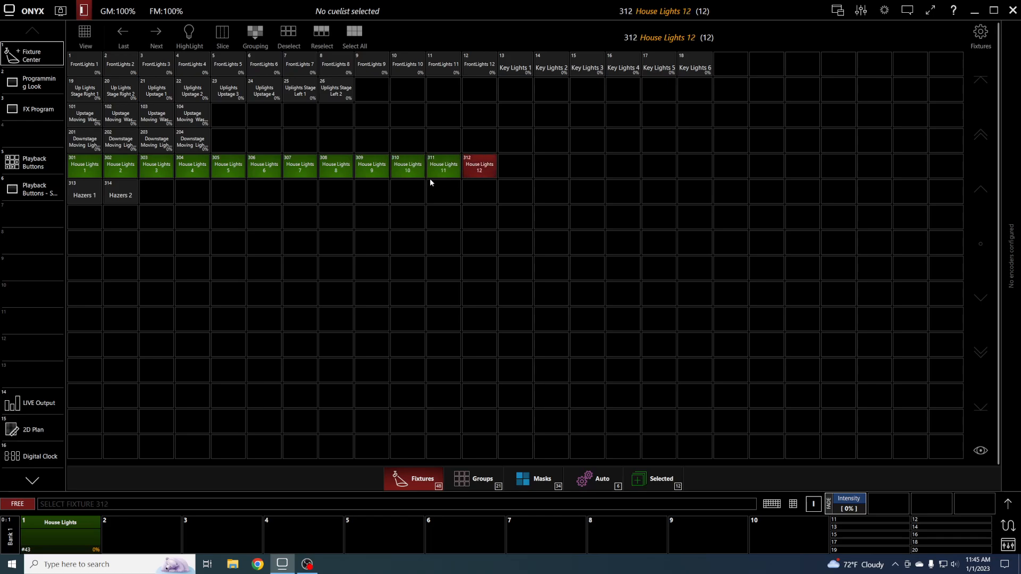
{"action": "left_click", "coordinate": [43, 409]}
{"action": "left_click", "coordinate": [51, 434]}
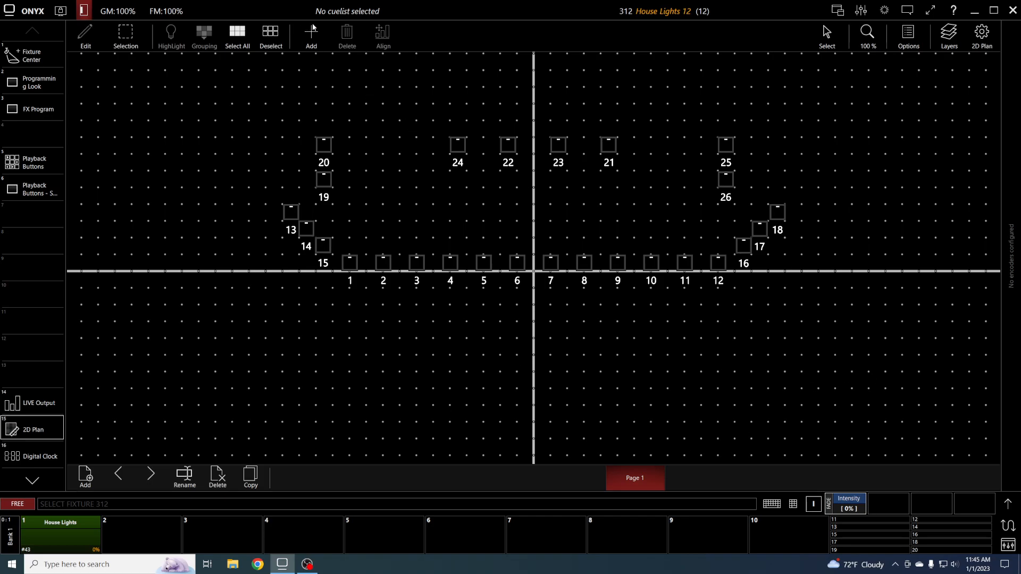
Step: Place the twelve house lights as a four-column, three-row grid centred below the front lights
{"action": "left_click", "coordinate": [313, 45]}
{"action": "left_click", "coordinate": [400, 119]}
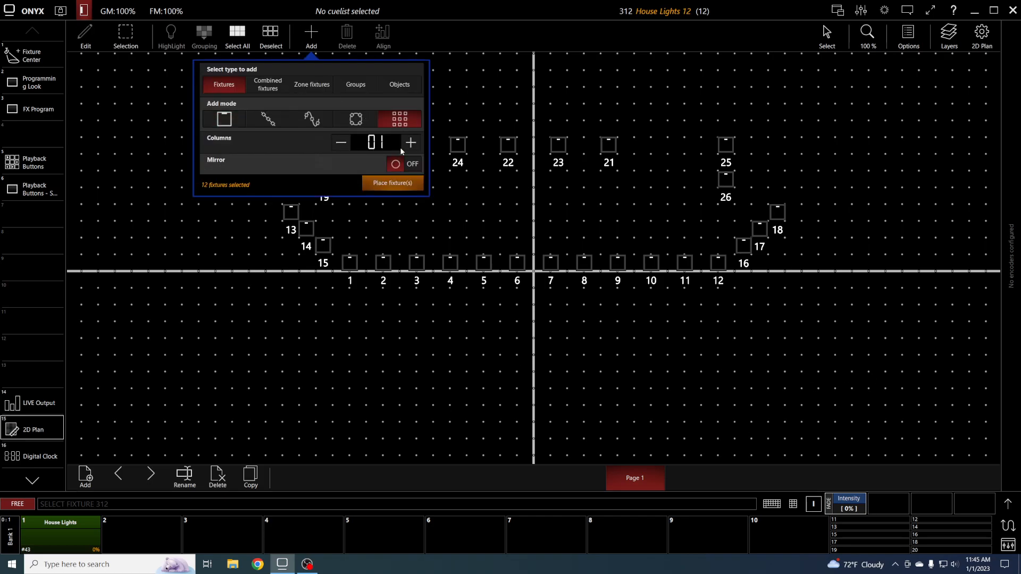
{"action": "left_click", "coordinate": [408, 143]}
{"action": "left_click", "coordinate": [348, 142]}
{"action": "left_click", "coordinate": [412, 144]}
{"action": "left_click", "coordinate": [409, 183]}
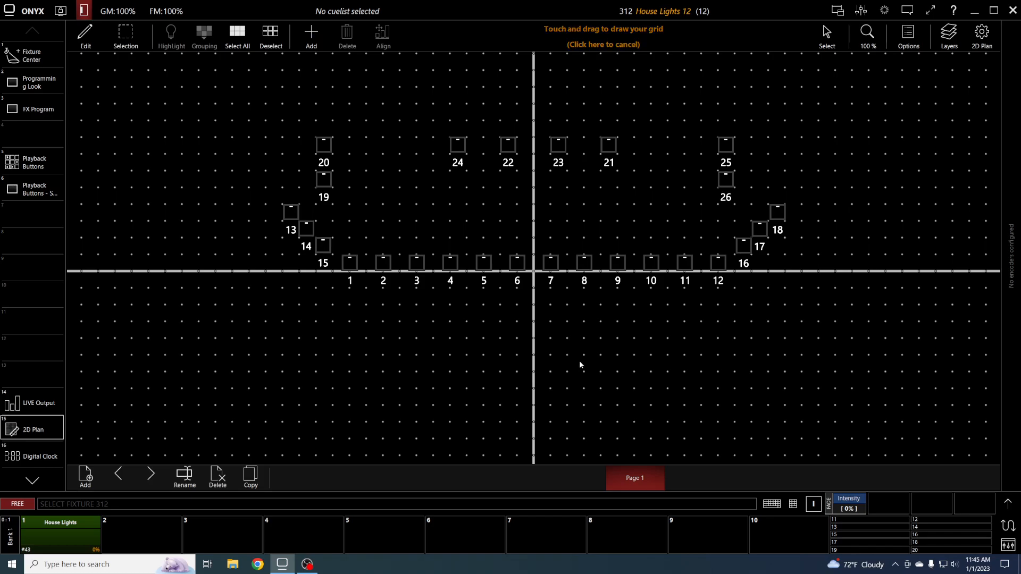
{"action": "left_click_drag", "start_coordinate": [436, 338], "coordinate": [656, 432]}
{"action": "left_click_drag", "start_coordinate": [357, 318], "coordinate": [736, 456]}
{"action": "left_click_drag", "start_coordinate": [390, 317], "coordinate": [691, 460]}
{"action": "left_click_drag", "start_coordinate": [650, 430], "coordinate": [640, 426]}
{"action": "left_click", "coordinate": [680, 417]}
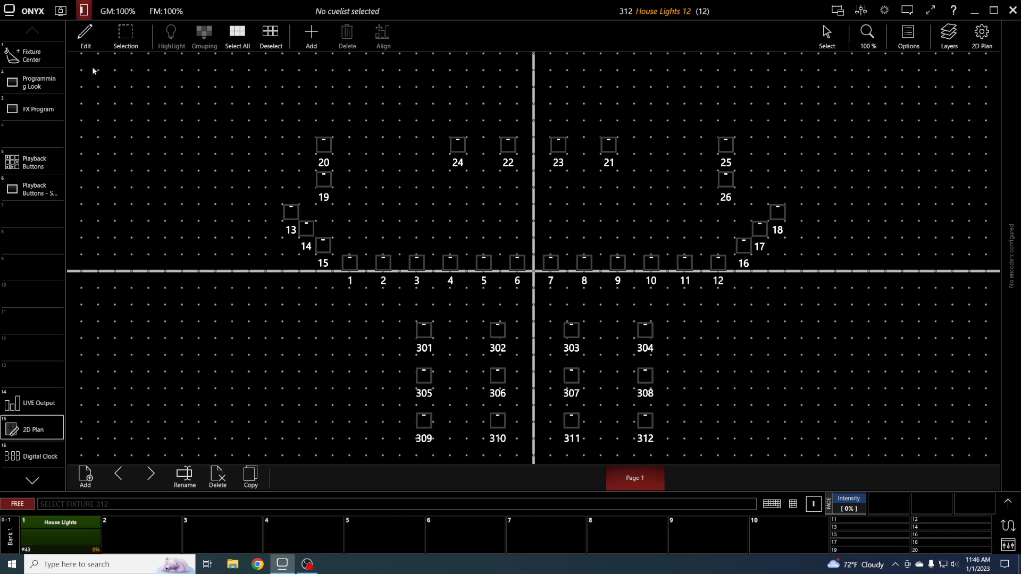
Step: Clear the fixture selection with the command keypad, and hide the keypad again
{"action": "left_click", "coordinate": [88, 38]}
{"action": "left_click", "coordinate": [89, 39]}
{"action": "left_click", "coordinate": [773, 504]}
{"action": "left_click", "coordinate": [694, 334]}
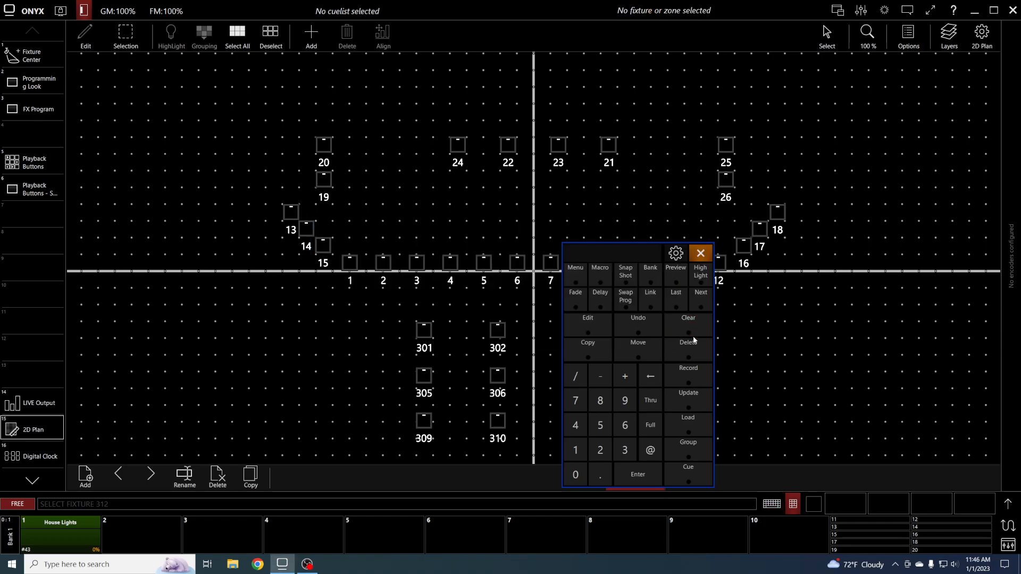
{"action": "left_click", "coordinate": [767, 507]}
{"action": "left_click", "coordinate": [779, 506]}
{"action": "left_click", "coordinate": [793, 505]}
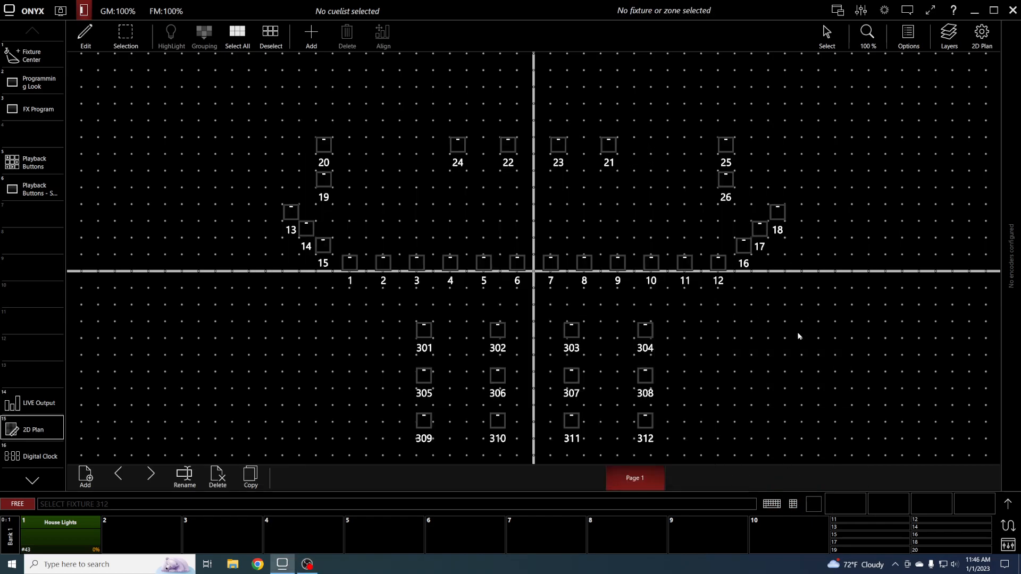
Step: Select Hazers 1 and 2 in the Fixture Center and return to the 2D Plan
{"action": "left_click", "coordinate": [27, 59]}
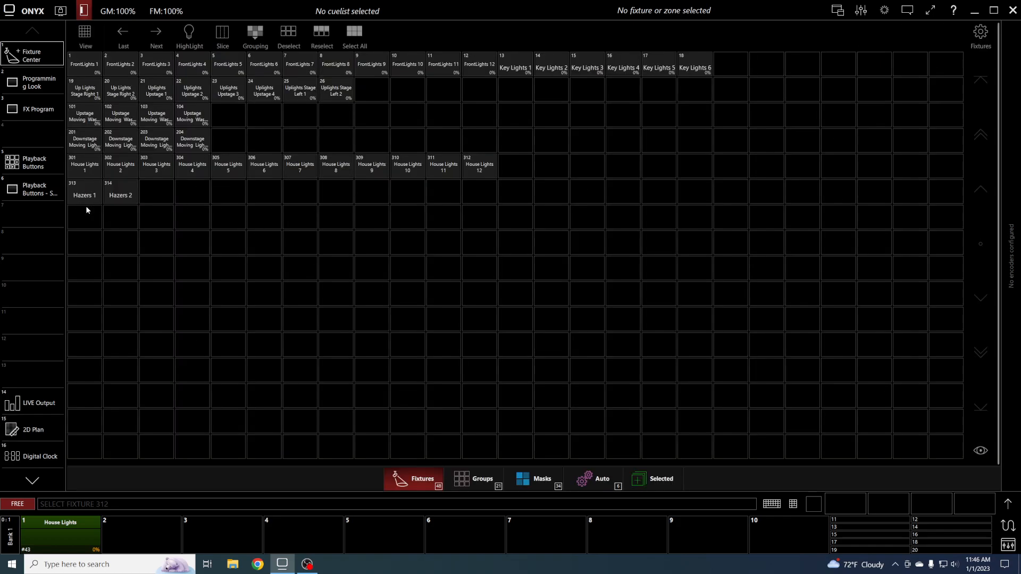
{"action": "left_click_drag", "start_coordinate": [90, 199], "coordinate": [120, 198]}
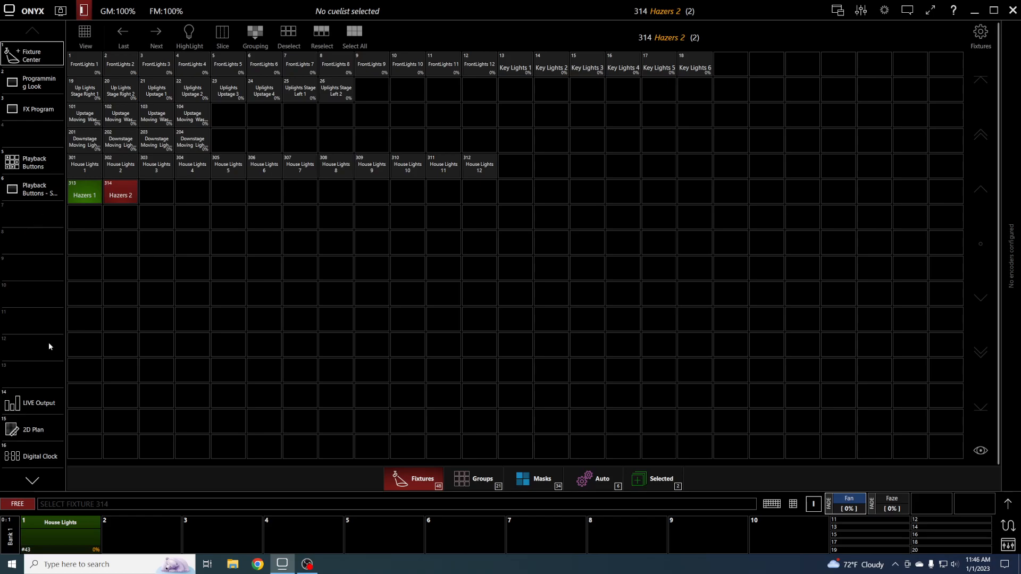
{"action": "left_click", "coordinate": [37, 407]}
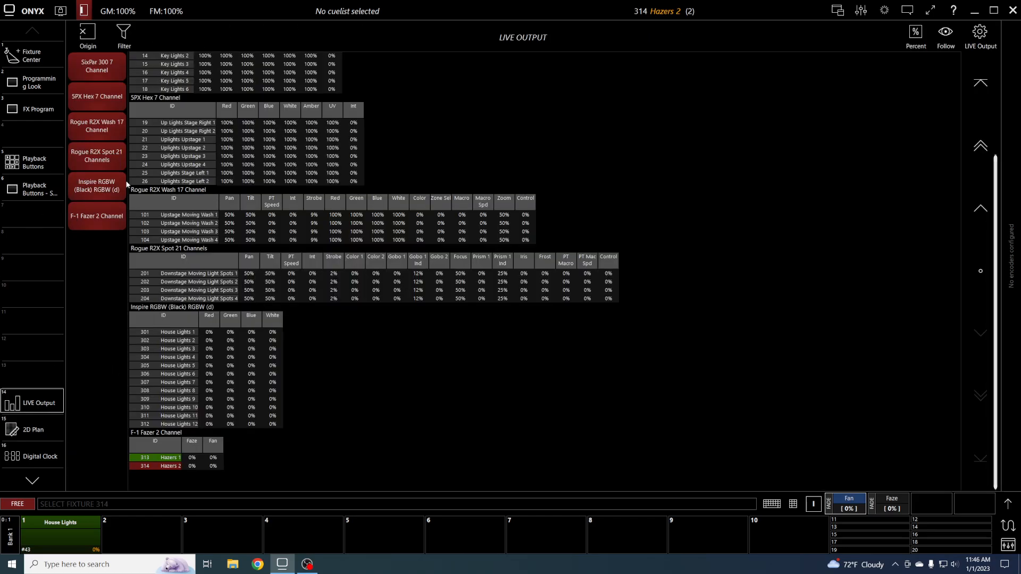
{"action": "left_click", "coordinate": [43, 455]}
{"action": "left_click", "coordinate": [32, 429]}
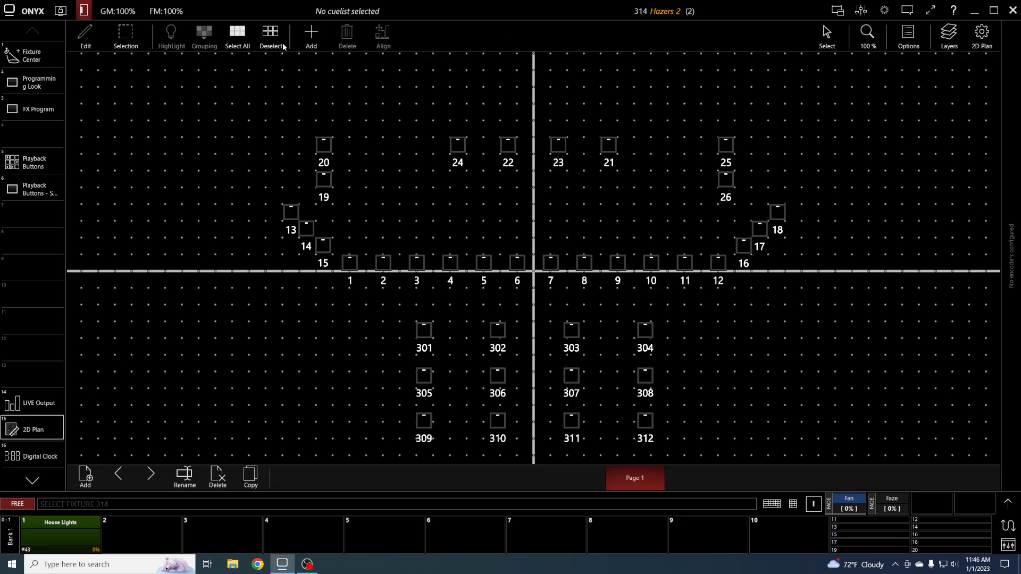
Step: Place hazers 313 and 314 individually at the upstage outer corners, with 313 outside fixture 20 and 314 outside fixture 25
{"action": "left_click", "coordinate": [311, 33]}
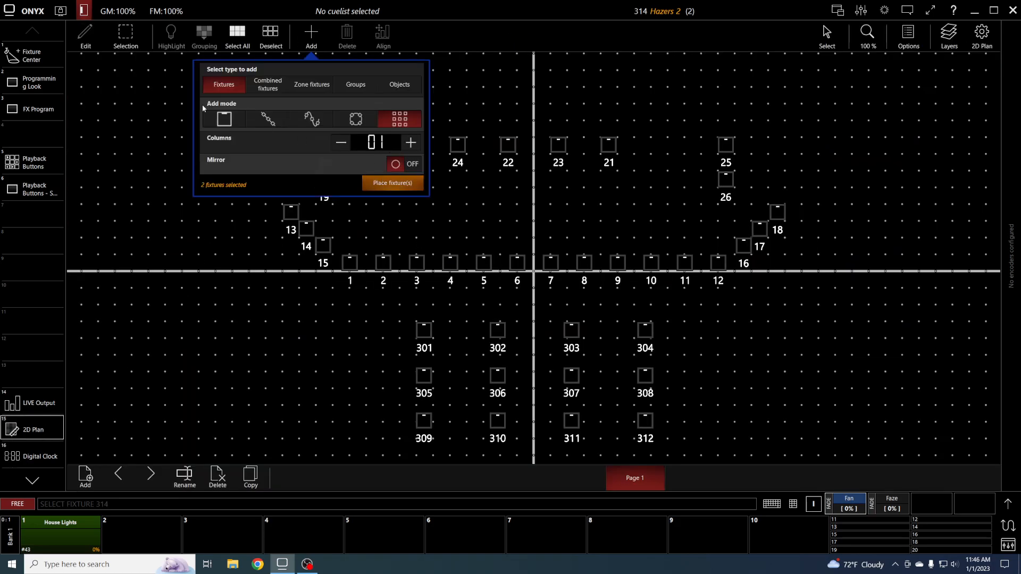
{"action": "left_click", "coordinate": [224, 119]}
{"action": "left_click", "coordinate": [377, 161]}
{"action": "left_click", "coordinate": [280, 114]}
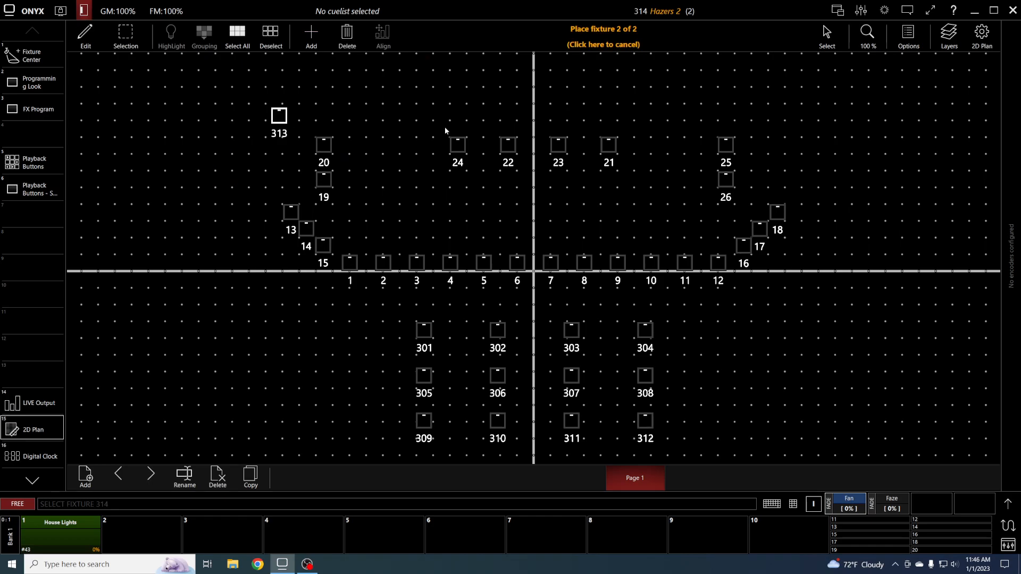
{"action": "left_click", "coordinate": [766, 114]}
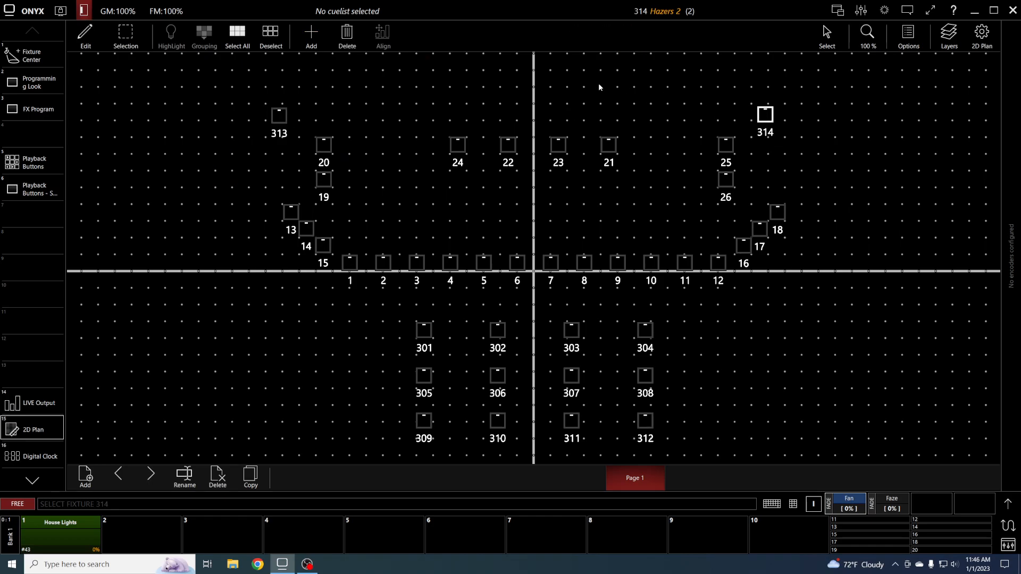
{"action": "mouse_move", "coordinate": [760, 122]}
{"action": "left_mouse_down"}
{"action": "mouse_move", "coordinate": [779, 163]}
{"action": "mouse_move", "coordinate": [774, 134]}
{"action": "left_mouse_up"}
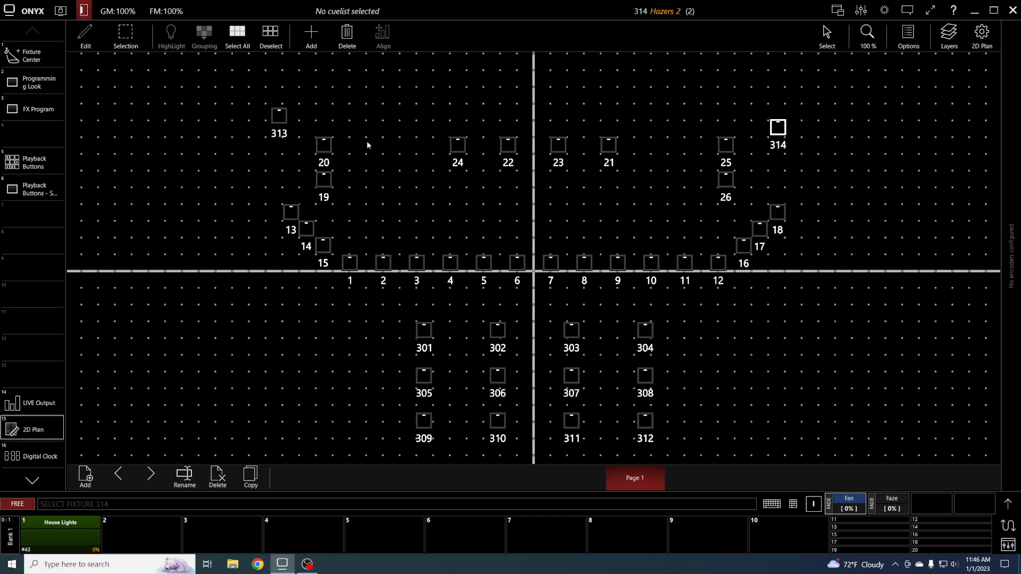
{"action": "left_click_drag", "start_coordinate": [277, 118], "coordinate": [293, 130]}
{"action": "left_click", "coordinate": [311, 92]}
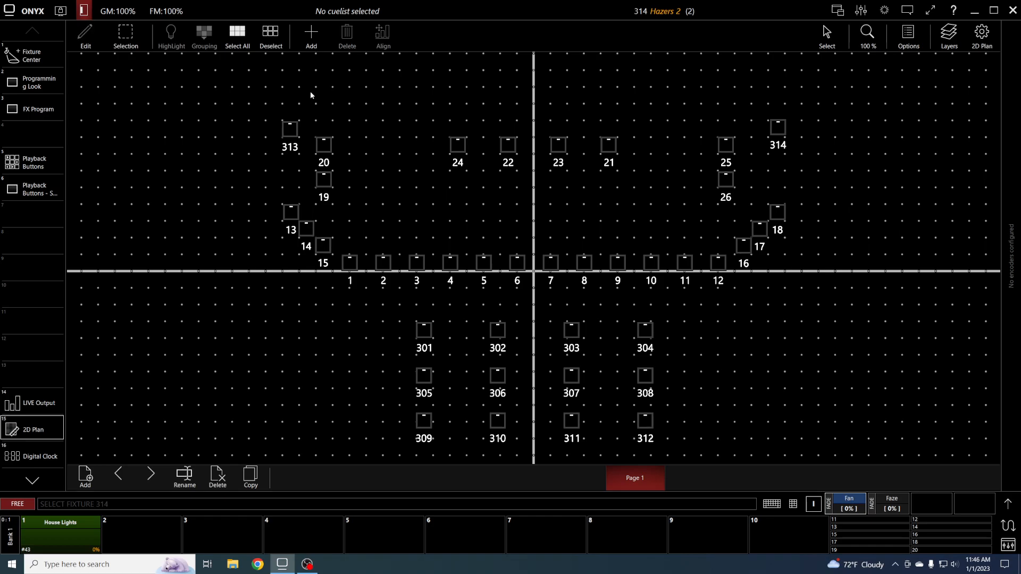
Step: Select Upstage Moving Wash 1 to 4 in the Fixture Center, deselect both hazers and return to the 2D Plan
{"action": "left_click", "coordinate": [39, 52]}
{"action": "left_click", "coordinate": [85, 114]}
{"action": "left_click", "coordinate": [120, 114]}
{"action": "left_click", "coordinate": [121, 191]}
{"action": "left_click", "coordinate": [85, 191]}
{"action": "left_click", "coordinate": [110, 117]}
{"action": "left_click", "coordinate": [85, 115]}
{"action": "left_click", "coordinate": [85, 115]}
{"action": "left_click", "coordinate": [120, 115]}
{"action": "left_click", "coordinate": [156, 116]}
{"action": "left_click", "coordinate": [191, 116]}
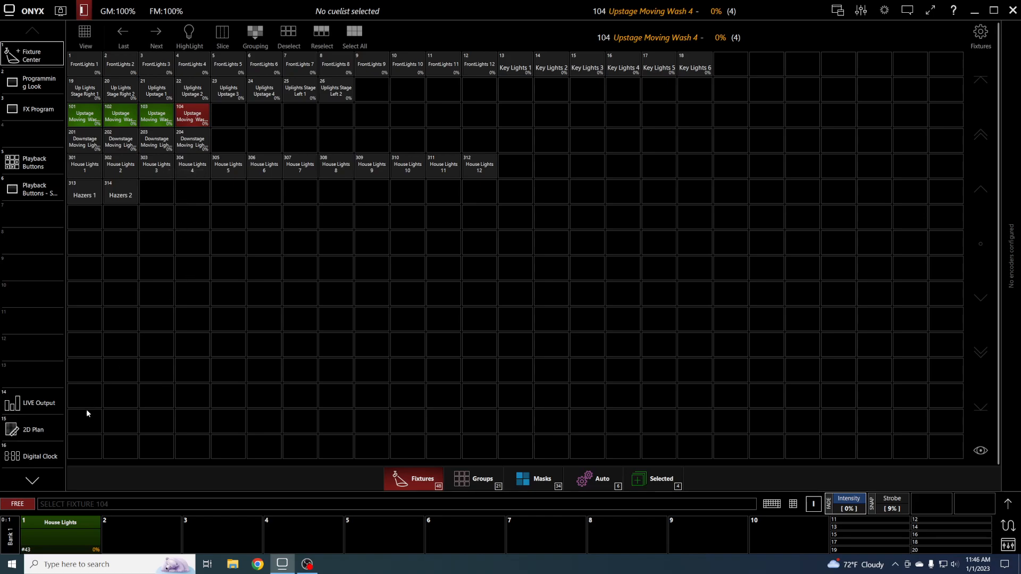
{"action": "left_click", "coordinate": [43, 431]}
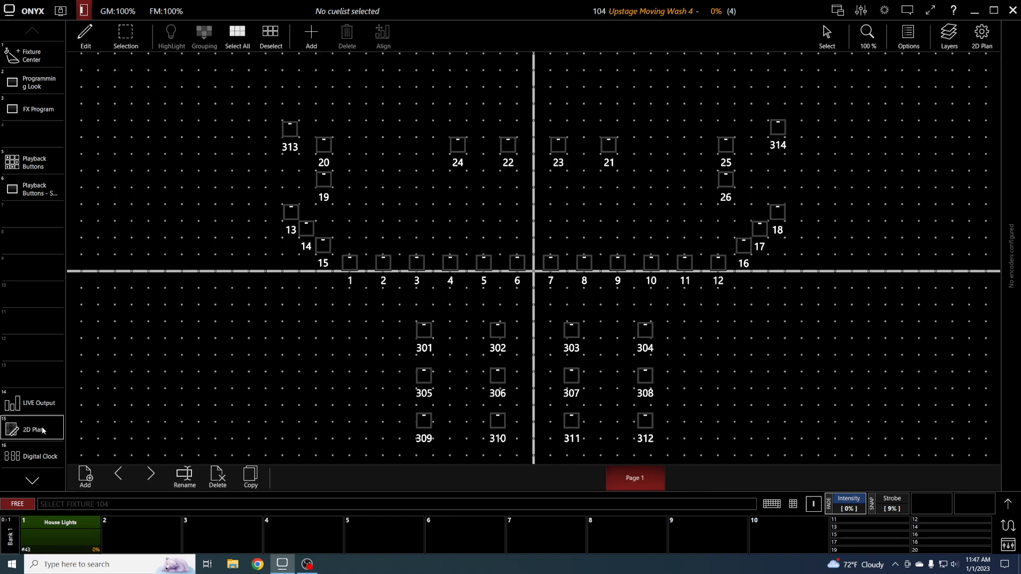
Step: Place Upstage Moving Wash fixtures 101 to 104 as a four-column grid, in a row upstage of the uplights
{"action": "left_click", "coordinate": [314, 33]}
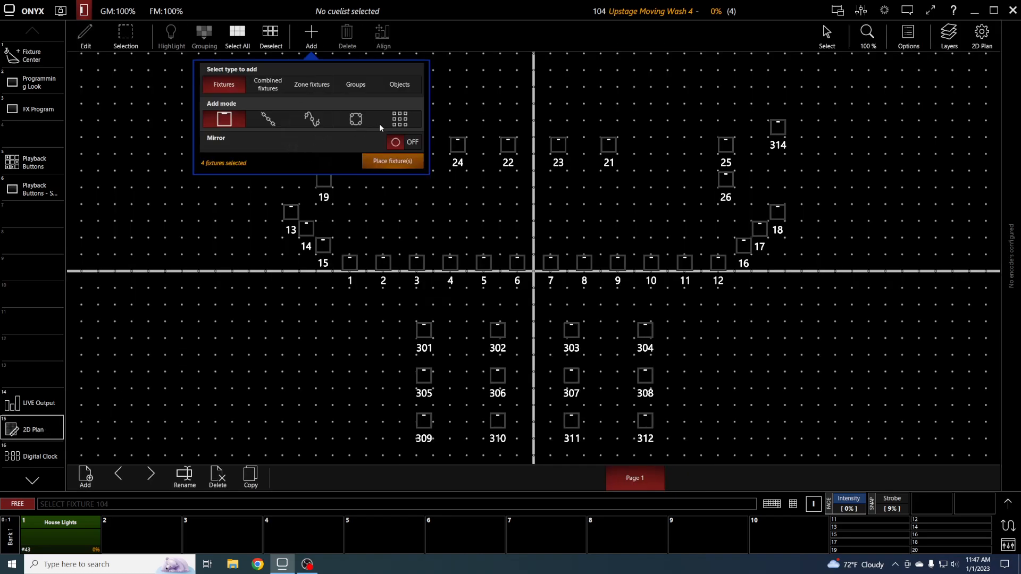
{"action": "left_click", "coordinate": [400, 119]}
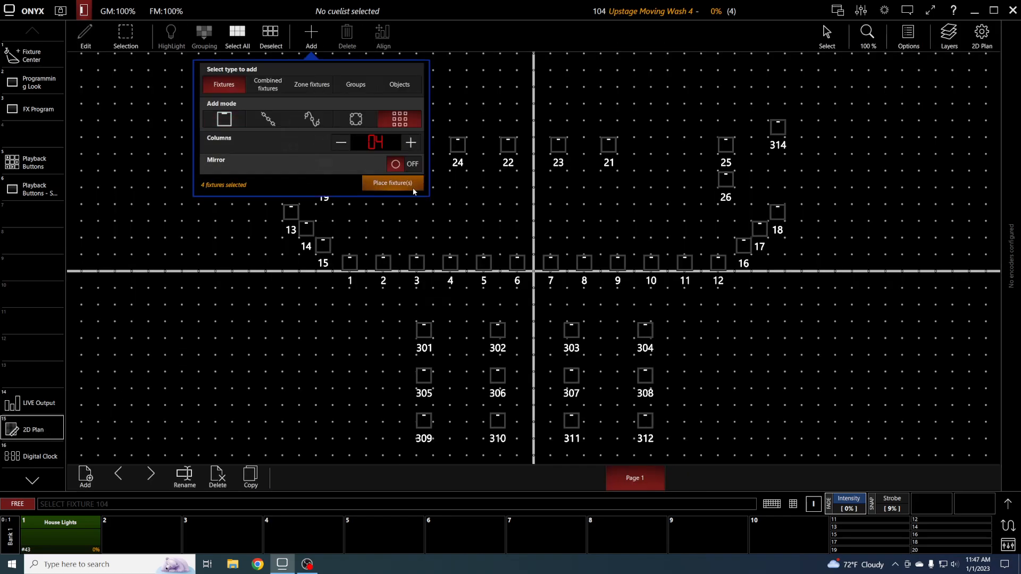
{"action": "left_click", "coordinate": [393, 183]}
{"action": "left_click_drag", "start_coordinate": [413, 105], "coordinate": [532, 118]}
Step: Lay out moving washes 101 to 104 as a grid with 4 columns, Spacing X 4 and Spacing Y 0
{"action": "left_click", "coordinate": [380, 34]}
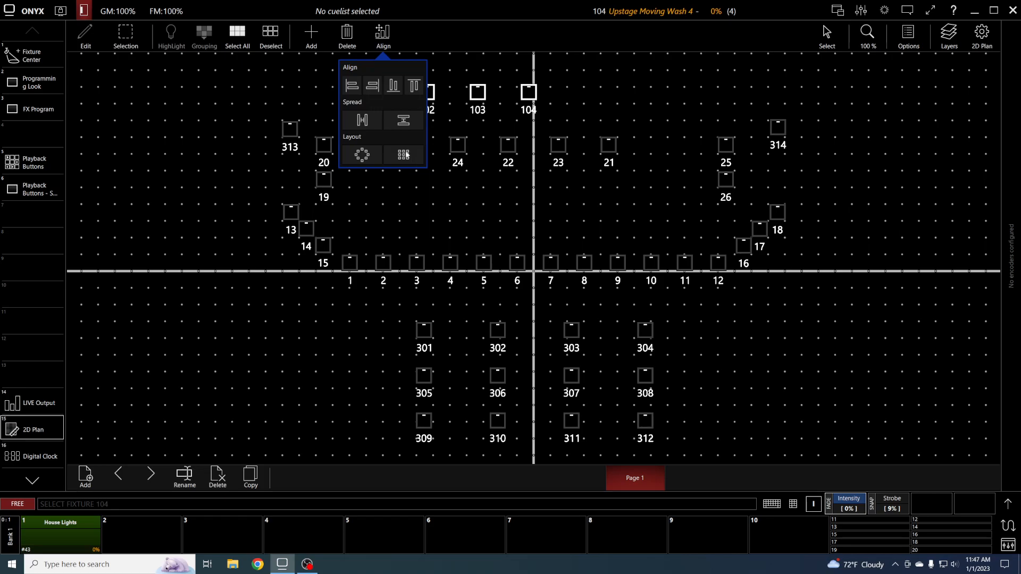
{"action": "left_click", "coordinate": [450, 97]}
{"action": "left_click", "coordinate": [450, 98]}
{"action": "left_click", "coordinate": [450, 97]}
{"action": "left_click", "coordinate": [448, 118]}
{"action": "left_click", "coordinate": [447, 118]}
{"action": "left_click", "coordinate": [448, 117]}
{"action": "left_click", "coordinate": [448, 117]}
{"action": "left_click", "coordinate": [450, 160]}
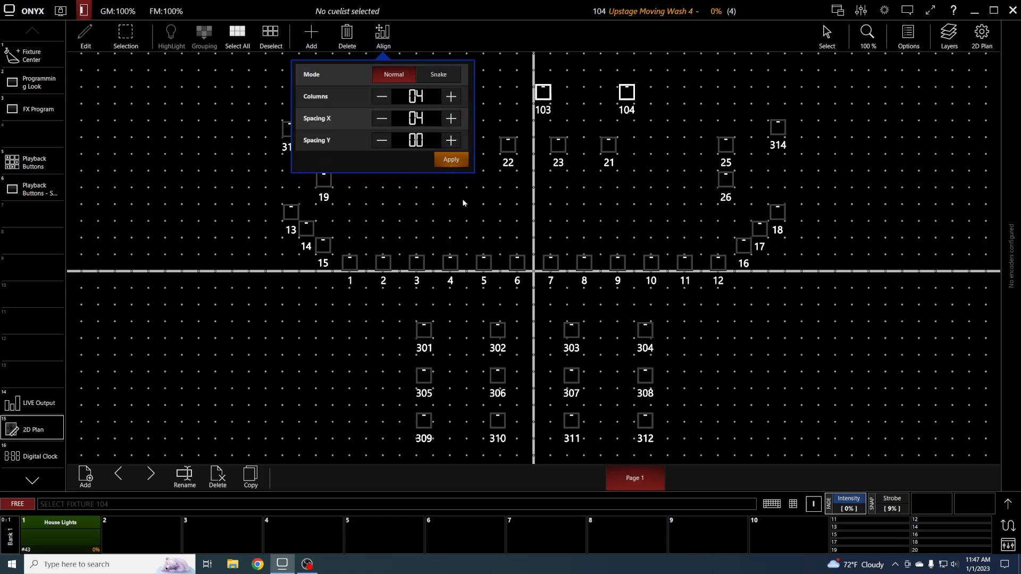
Step: Shift the row of moving washes 101 to 104 so it is centred on the vertical centre line, and deselect it
{"action": "left_click", "coordinate": [457, 96]}
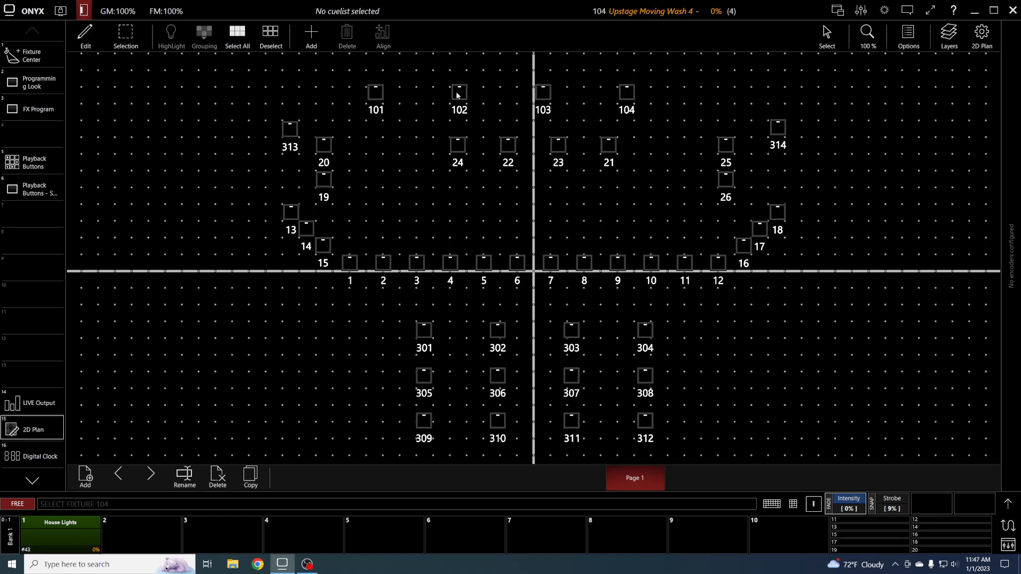
{"action": "left_click_drag", "start_coordinate": [353, 68], "coordinate": [659, 104]}
{"action": "left_click", "coordinate": [627, 221]}
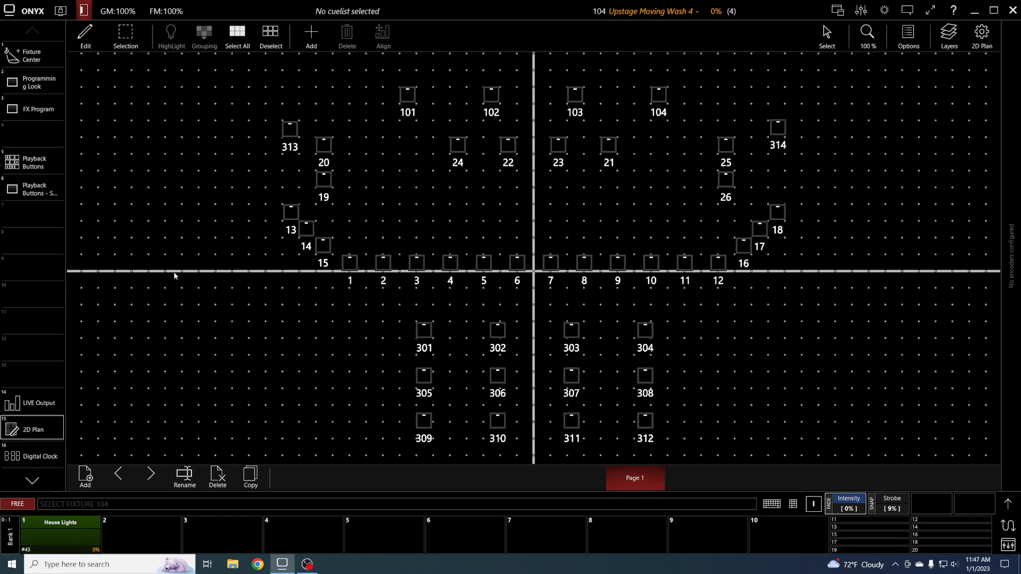
Step: Select Downstage Moving Light Spots 1 to 4 in the Fixture Center, deselect the four moving washes and return to the 2D Plan
{"action": "left_click", "coordinate": [35, 87]}
{"action": "left_click", "coordinate": [46, 60]}
{"action": "left_click", "coordinate": [85, 141]}
{"action": "left_click", "coordinate": [117, 142]}
{"action": "left_click", "coordinate": [157, 142]}
{"action": "left_click", "coordinate": [193, 142]}
{"action": "left_click", "coordinate": [192, 116]}
{"action": "left_click", "coordinate": [157, 116]}
{"action": "left_click", "coordinate": [120, 115]}
{"action": "left_click", "coordinate": [85, 115]}
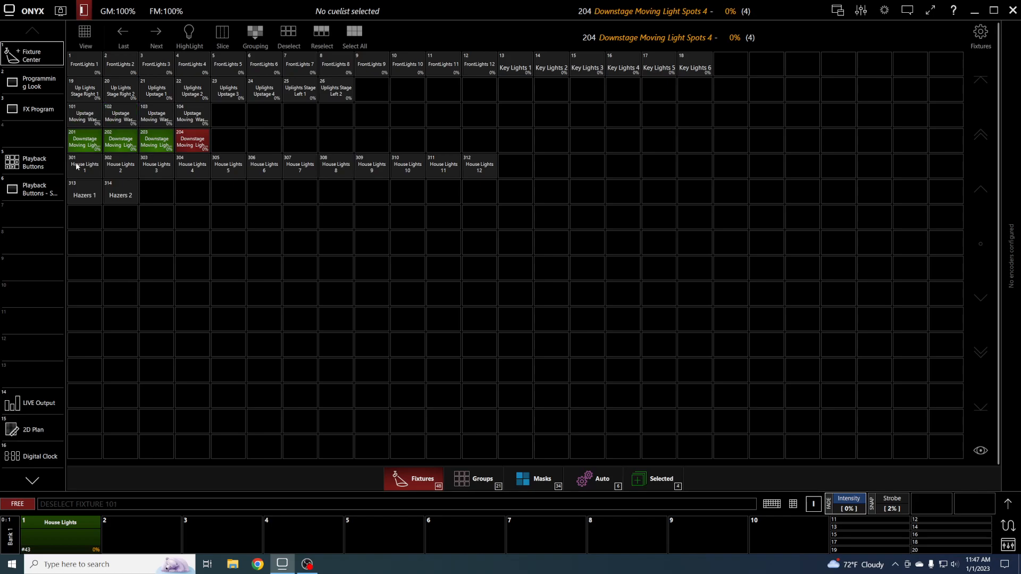
{"action": "left_click", "coordinate": [46, 412]}
{"action": "left_click", "coordinate": [47, 455]}
{"action": "left_click", "coordinate": [48, 434]}
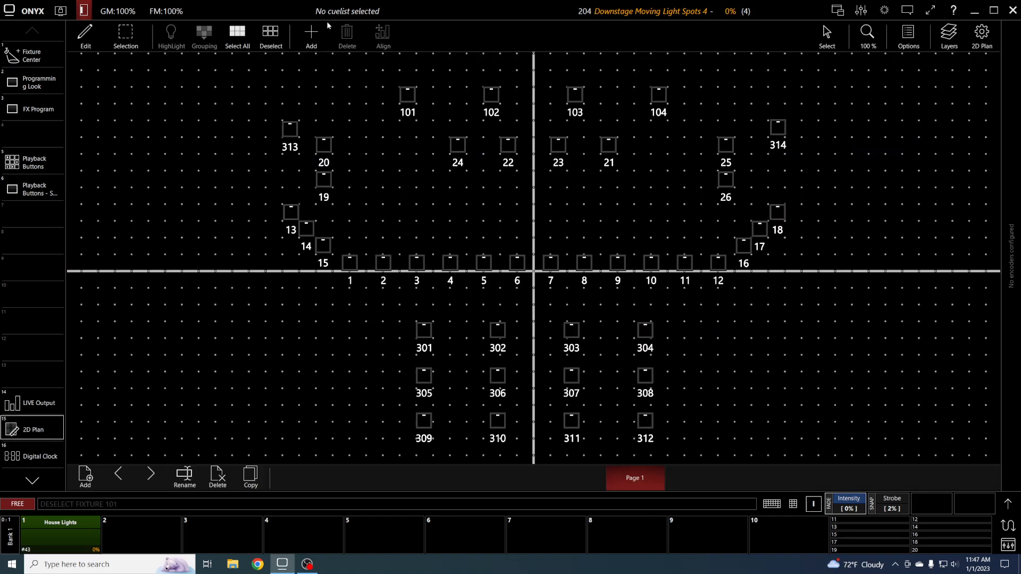
Step: Place moving spots 201 to 204 as a four-column grid between the upstage uplights and the front lights
{"action": "left_click", "coordinate": [311, 33]}
{"action": "left_click", "coordinate": [399, 184]}
{"action": "left_click", "coordinate": [390, 186]}
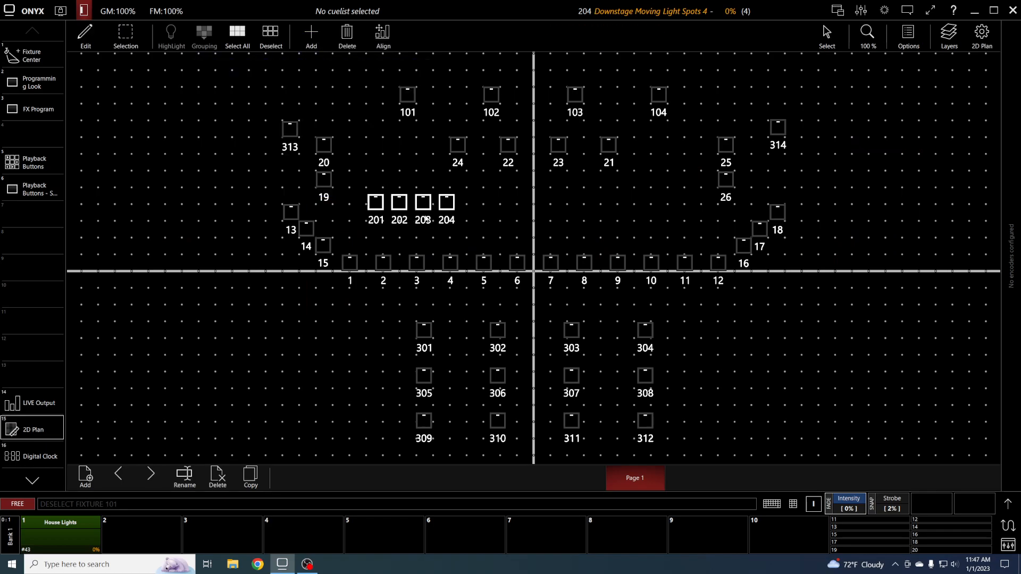
Step: Lay out moving spots 201 to 204 in 4 columns with Spacing X 4, and centre the row on the vertical centre line
{"action": "left_click", "coordinate": [383, 33]}
{"action": "left_click", "coordinate": [404, 150]}
{"action": "left_click", "coordinate": [451, 97]}
{"action": "left_click", "coordinate": [451, 98]}
{"action": "left_click", "coordinate": [451, 118]}
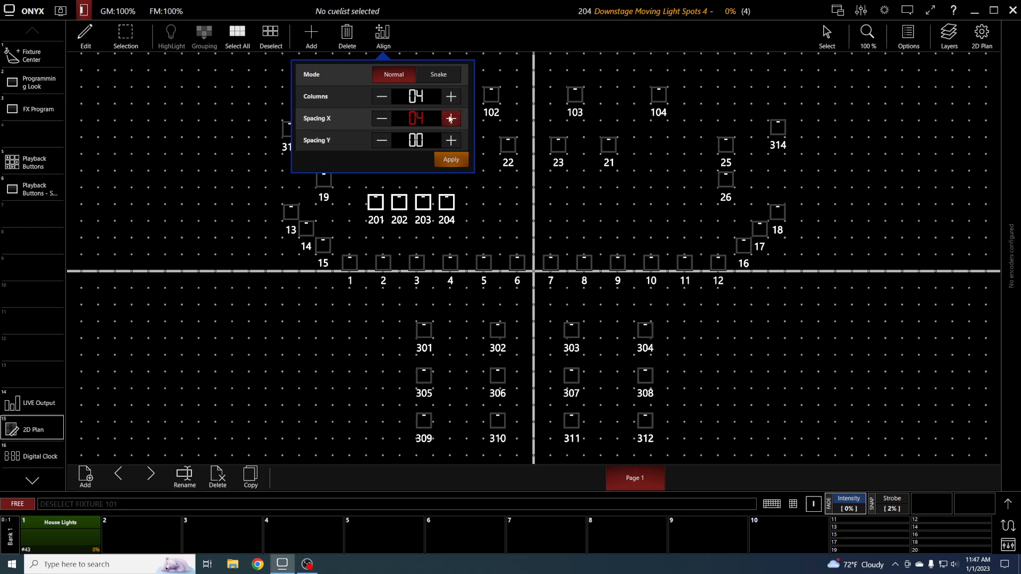
{"action": "left_click", "coordinate": [451, 159]}
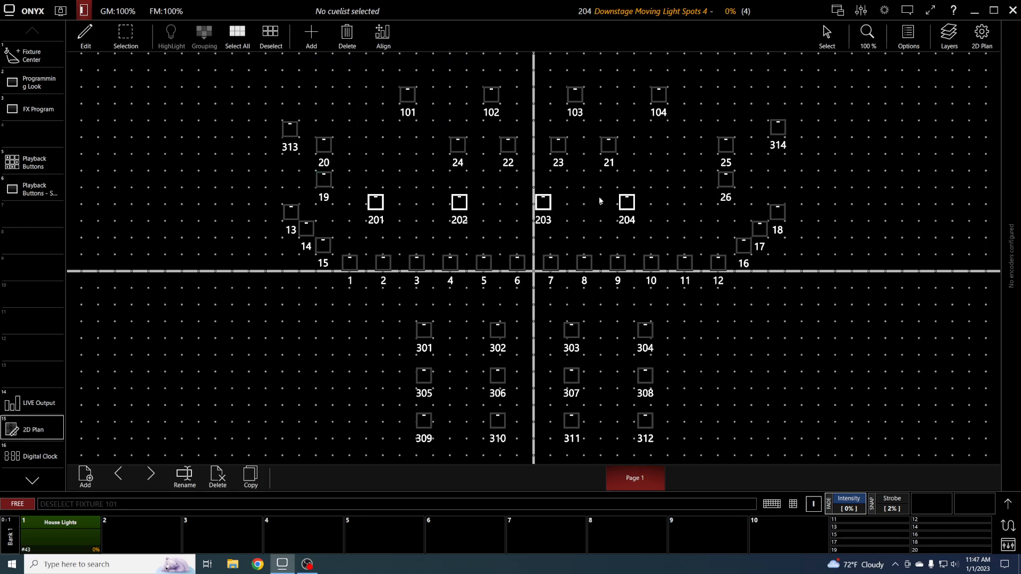
{"action": "left_click_drag", "start_coordinate": [627, 206], "coordinate": [663, 197]}
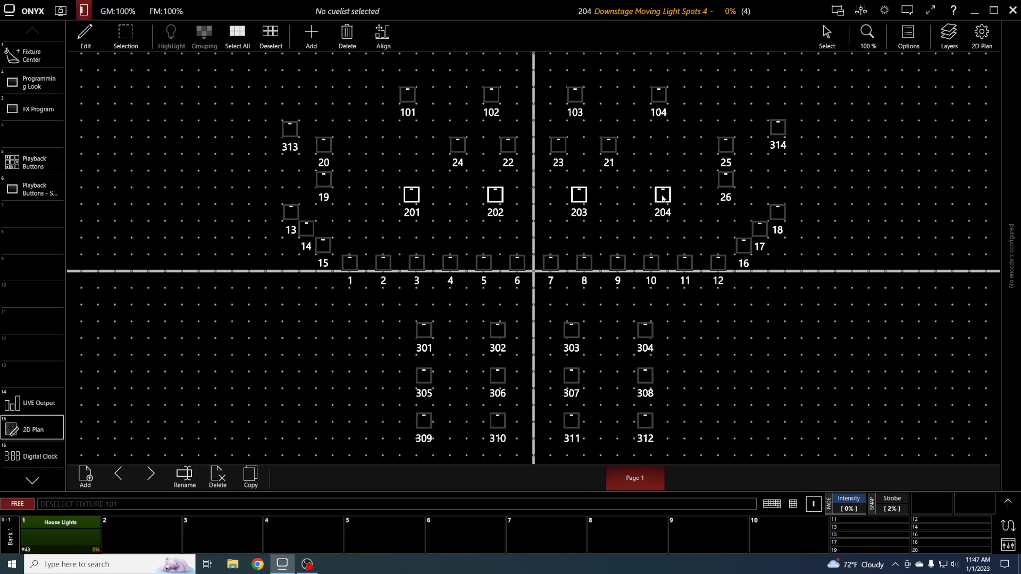
{"action": "left_click", "coordinate": [653, 256]}
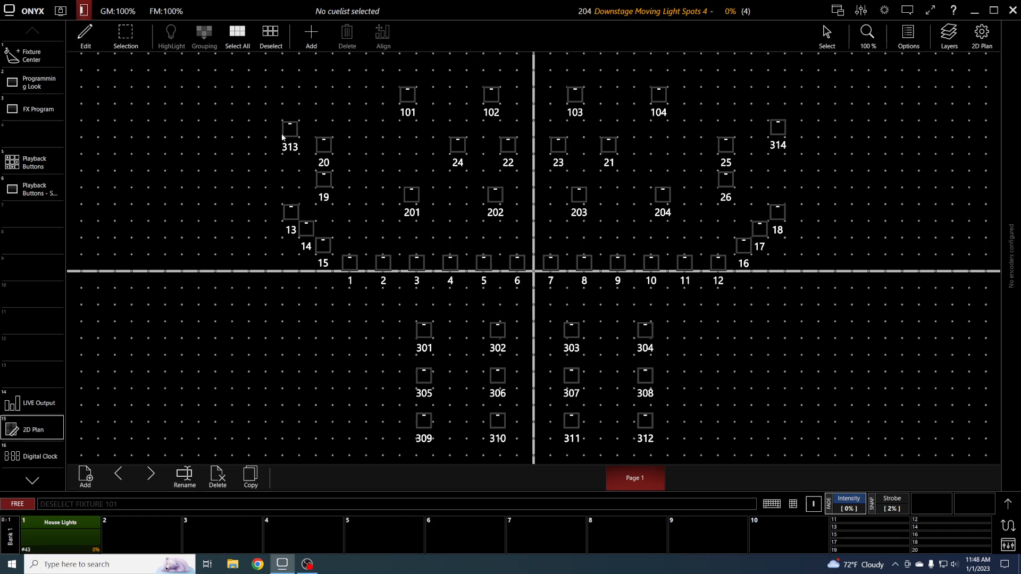
Step: Place the Front Lighting group in single add mode on the centre line, just below the row of fixtures 1 to 12
{"action": "left_click", "coordinate": [314, 33]}
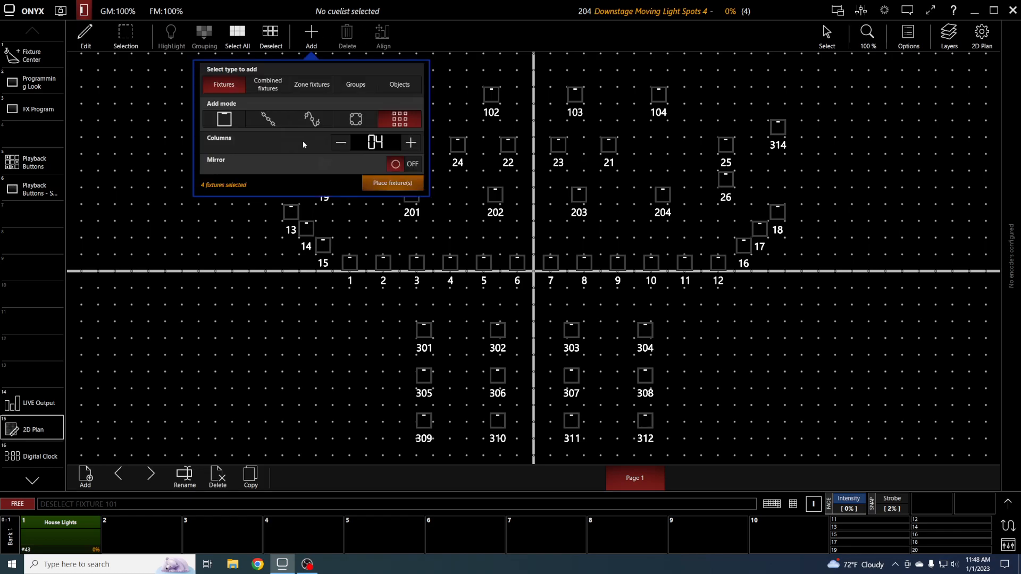
{"action": "left_click", "coordinate": [356, 91]}
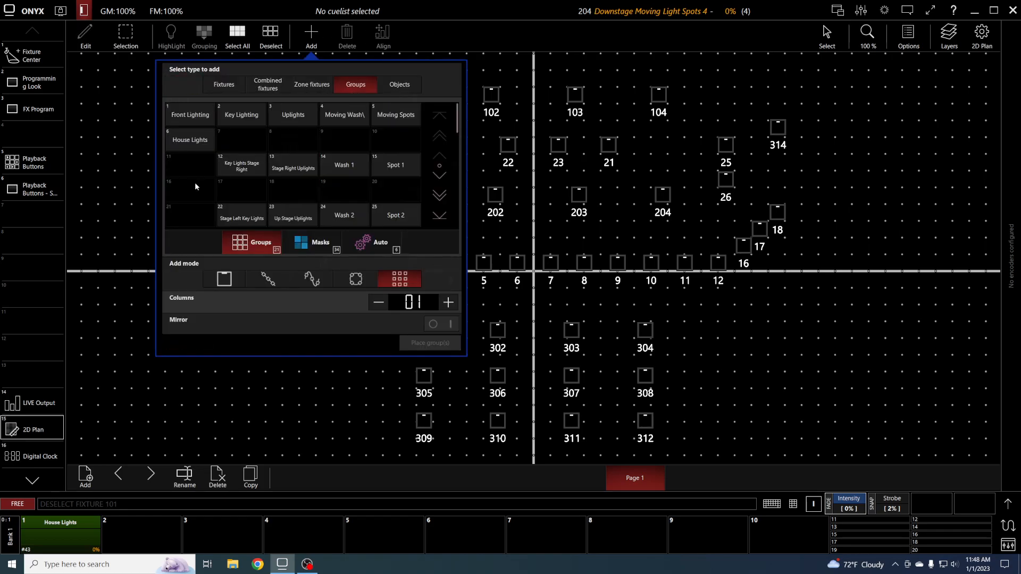
{"action": "left_click", "coordinate": [207, 116]}
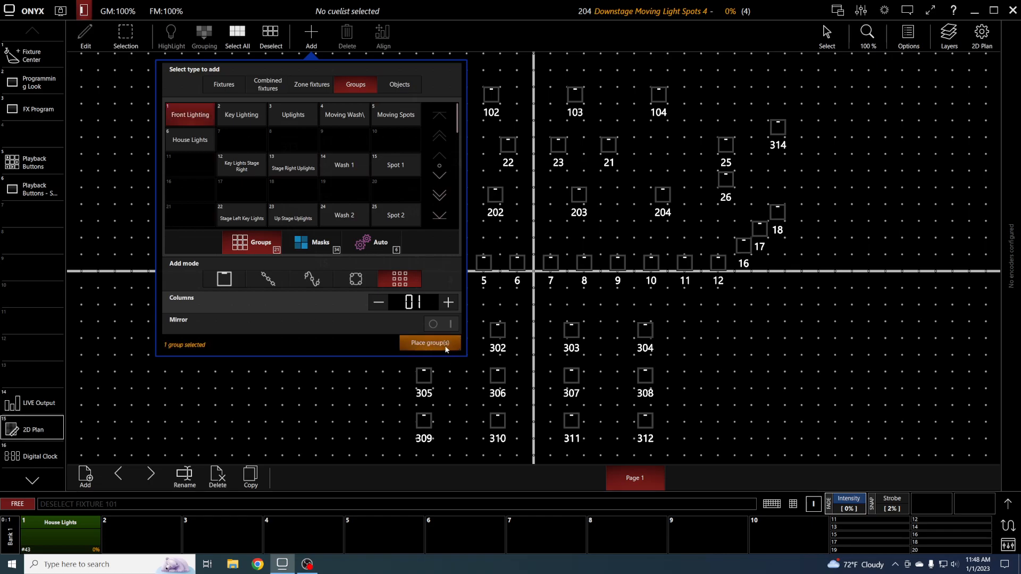
{"action": "left_click", "coordinate": [229, 280]}
{"action": "left_click", "coordinate": [424, 322]}
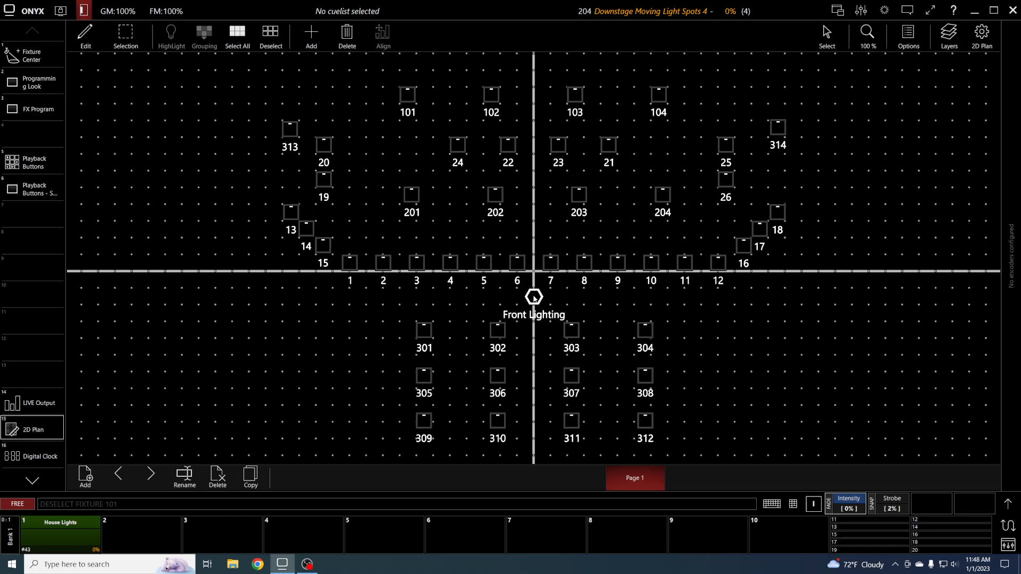
Step: Place the House Lights group on the centre line among the house lights, nudging it up slightly above the level of fixtures 306 and 307
{"action": "left_click", "coordinate": [301, 34]}
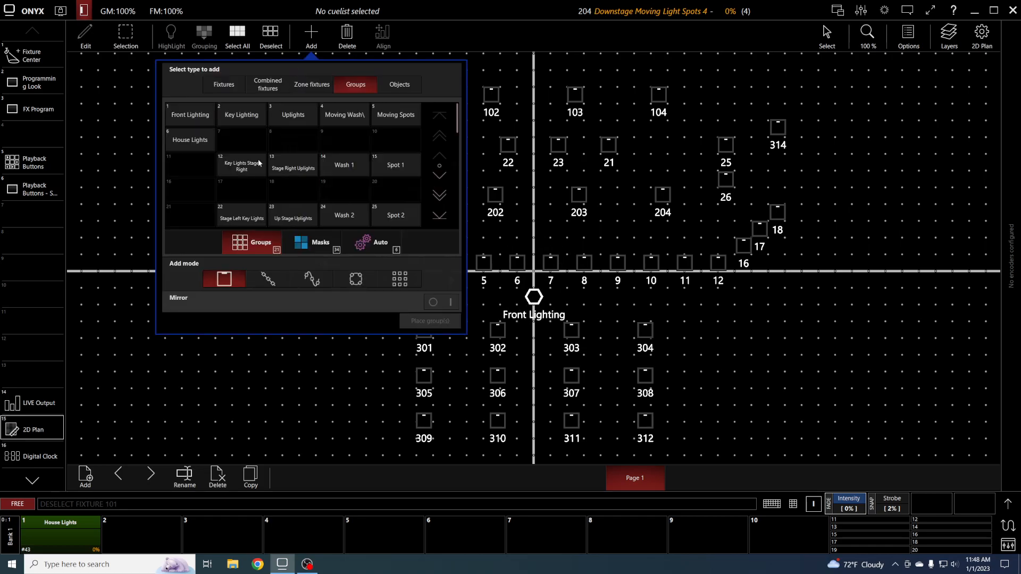
{"action": "left_click", "coordinate": [190, 139]}
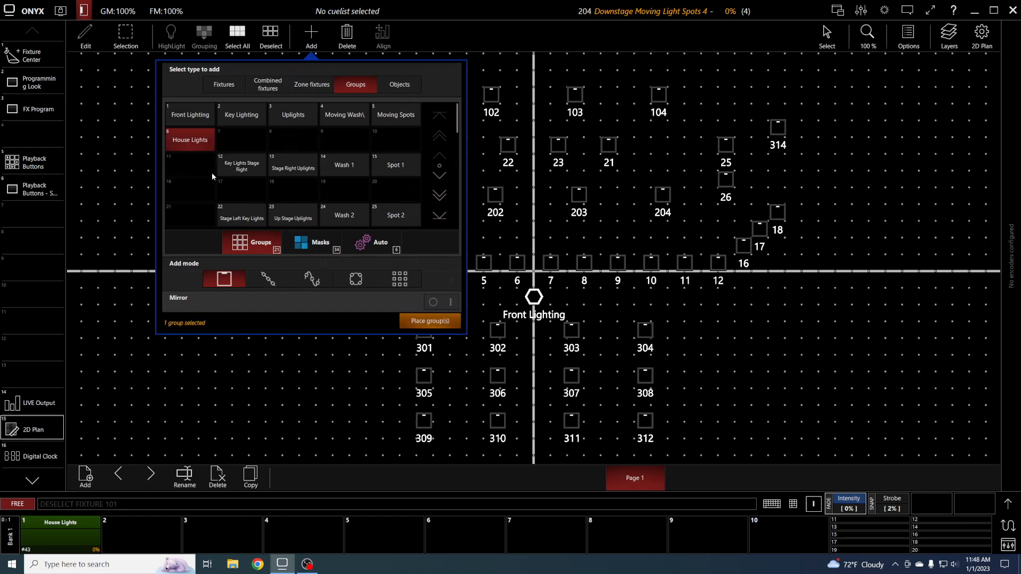
{"action": "left_click", "coordinate": [420, 321]}
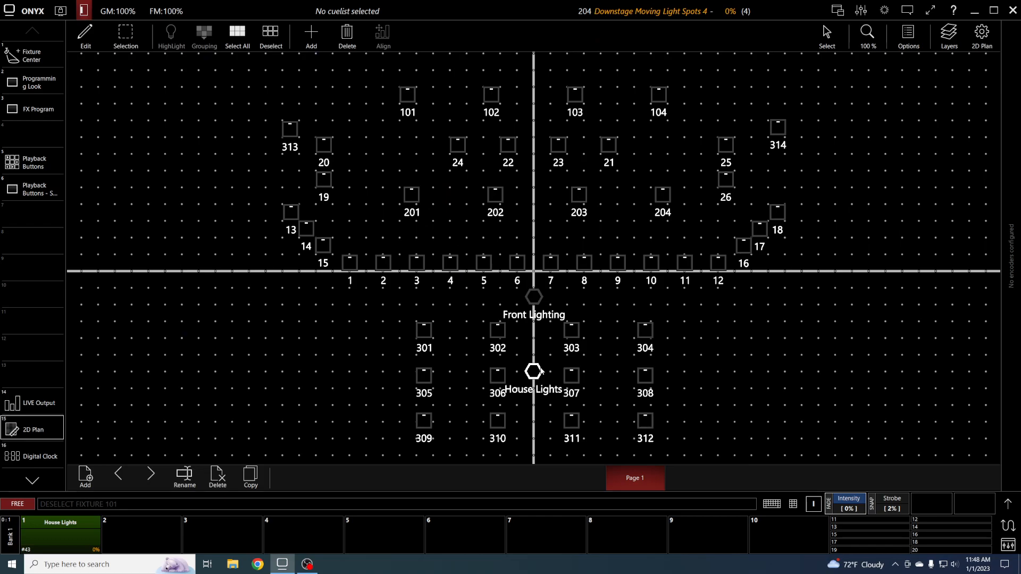
{"action": "left_click", "coordinate": [539, 378]}
{"action": "mouse_move", "coordinate": [534, 370]}
{"action": "left_mouse_down"}
{"action": "mouse_move", "coordinate": [533, 360]}
{"action": "mouse_move", "coordinate": [534, 385]}
{"action": "mouse_move", "coordinate": [535, 363]}
{"action": "left_mouse_up"}
{"action": "left_click", "coordinate": [535, 450]}
{"action": "left_click", "coordinate": [529, 433]}
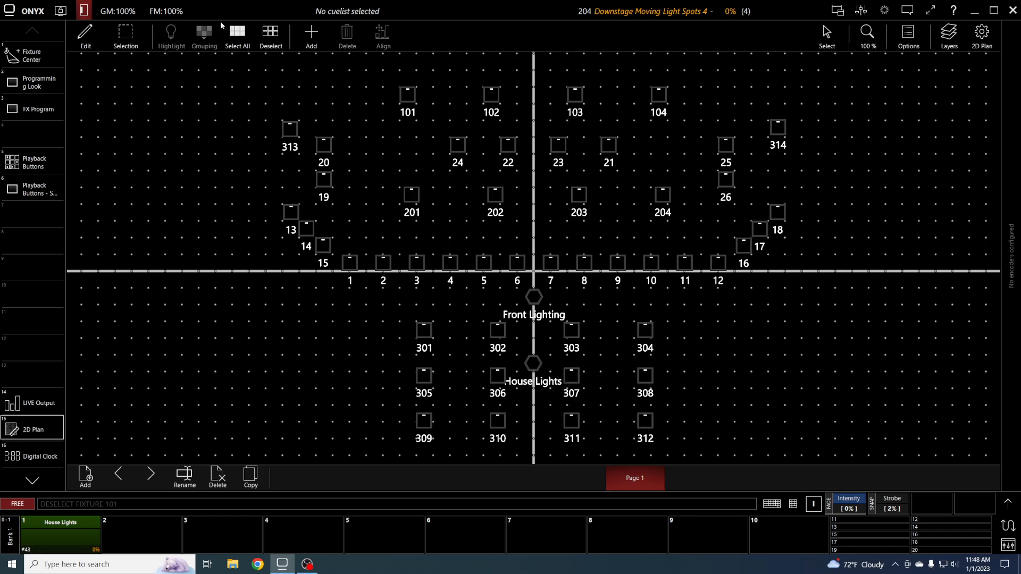
Step: Place the Uplights group in line with the upstage uplights, between fixtures 20 and 24
{"action": "left_click", "coordinate": [314, 38]}
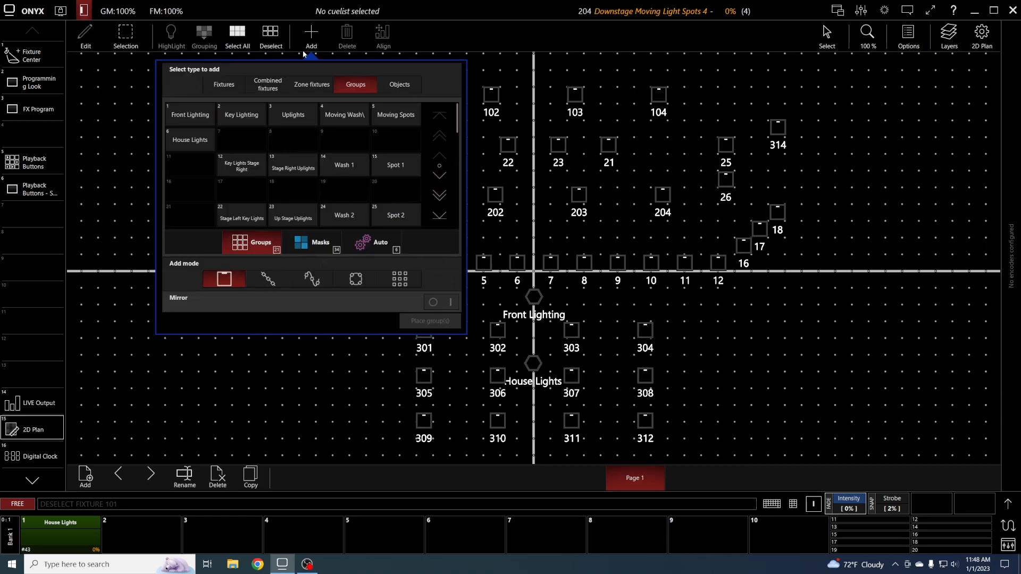
{"action": "left_click", "coordinate": [295, 115]}
{"action": "left_click", "coordinate": [425, 318]}
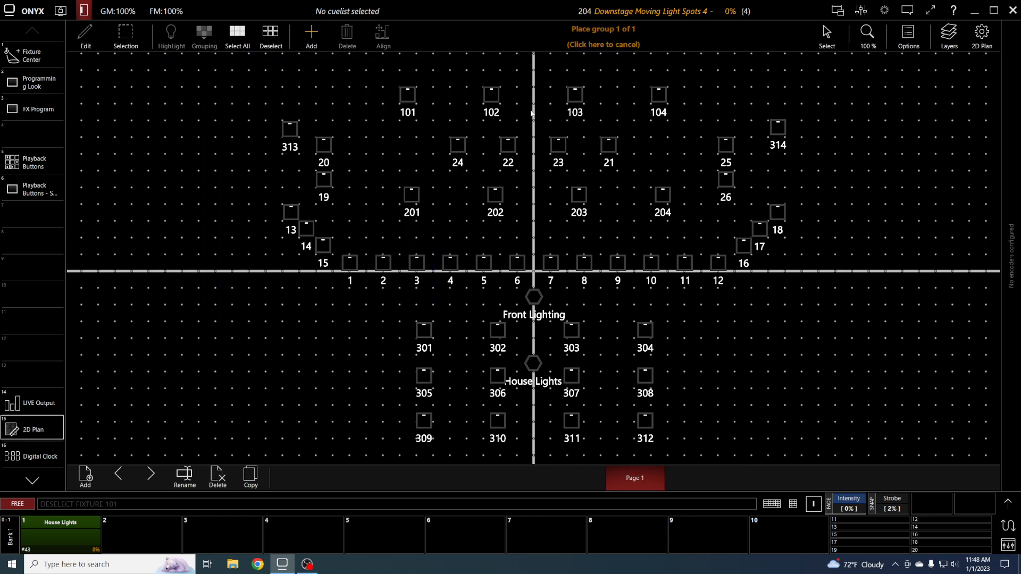
{"action": "left_click", "coordinate": [533, 150]}
{"action": "left_click_drag", "start_coordinate": [532, 154], "coordinate": [398, 145]}
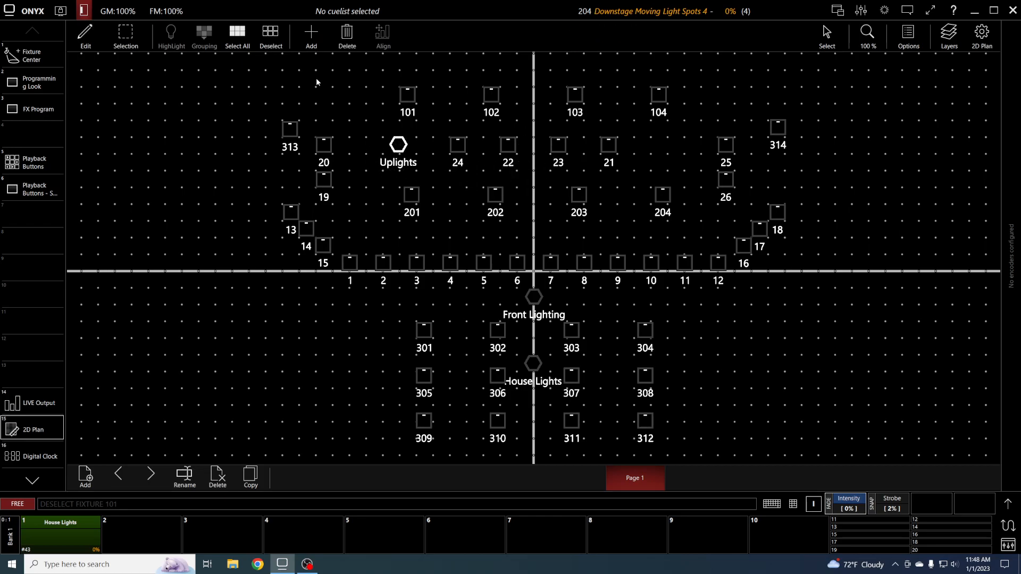
Step: Place the Key Lighting group just outside key lights 13 to 15, and deselect it
{"action": "left_click", "coordinate": [308, 36]}
{"action": "left_click", "coordinate": [256, 121]}
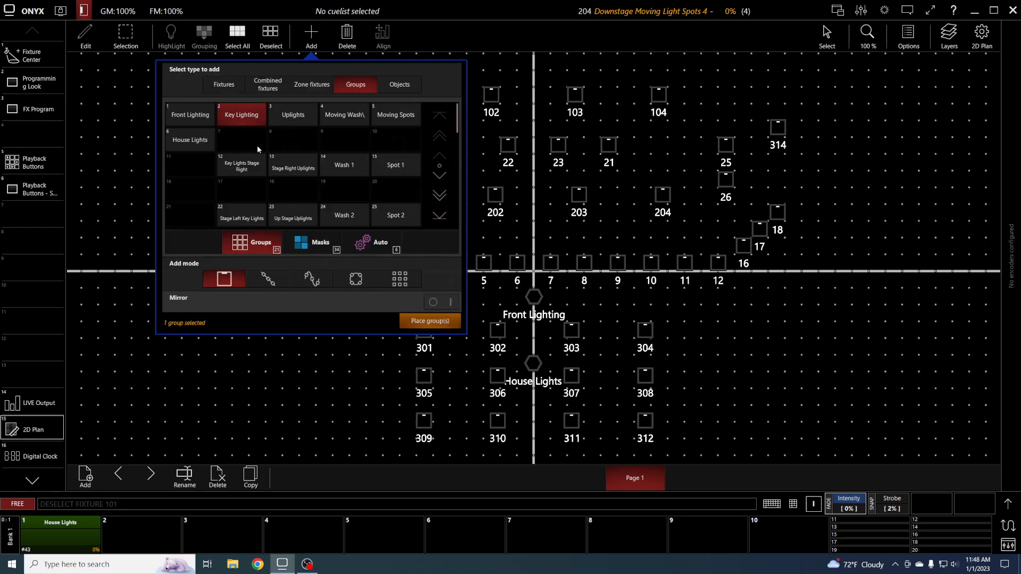
{"action": "left_click", "coordinate": [413, 321]}
{"action": "left_click_drag", "start_coordinate": [398, 144], "coordinate": [264, 249]}
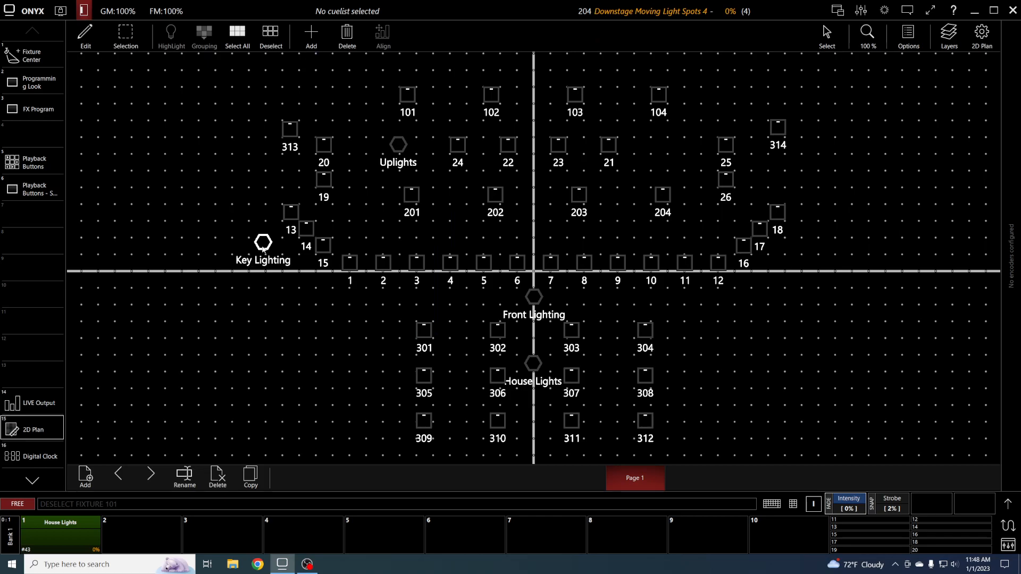
{"action": "left_click", "coordinate": [282, 333]}
Step: Place the Moving Wash group on the centre line between fixtures 102 and 103
{"action": "left_click", "coordinate": [318, 33]}
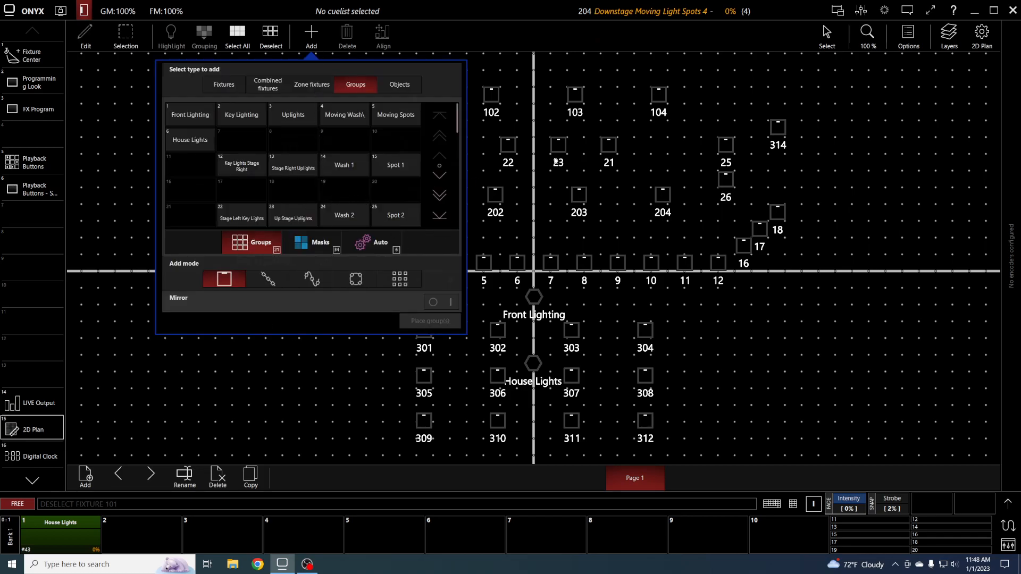
{"action": "left_click", "coordinate": [349, 120]}
{"action": "left_click", "coordinate": [430, 319]}
{"action": "left_click", "coordinate": [535, 141]}
{"action": "left_click_drag", "start_coordinate": [534, 136], "coordinate": [536, 93]}
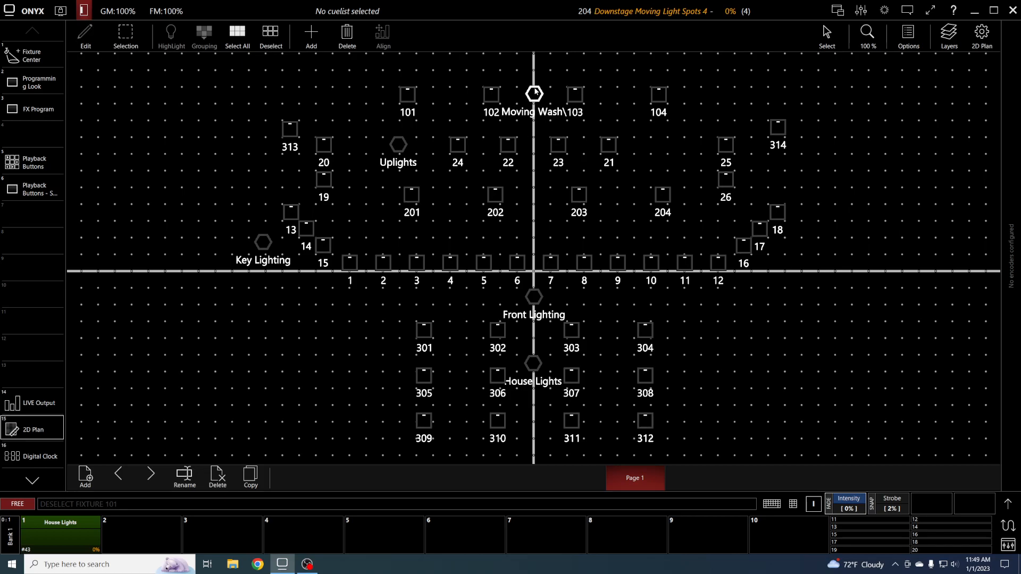
Step: Place the Moving Spots group near the centre line between fixtures 202 and 203, and deselect it
{"action": "left_click", "coordinate": [312, 33]}
{"action": "left_click", "coordinate": [398, 117]}
{"action": "left_click", "coordinate": [420, 320]}
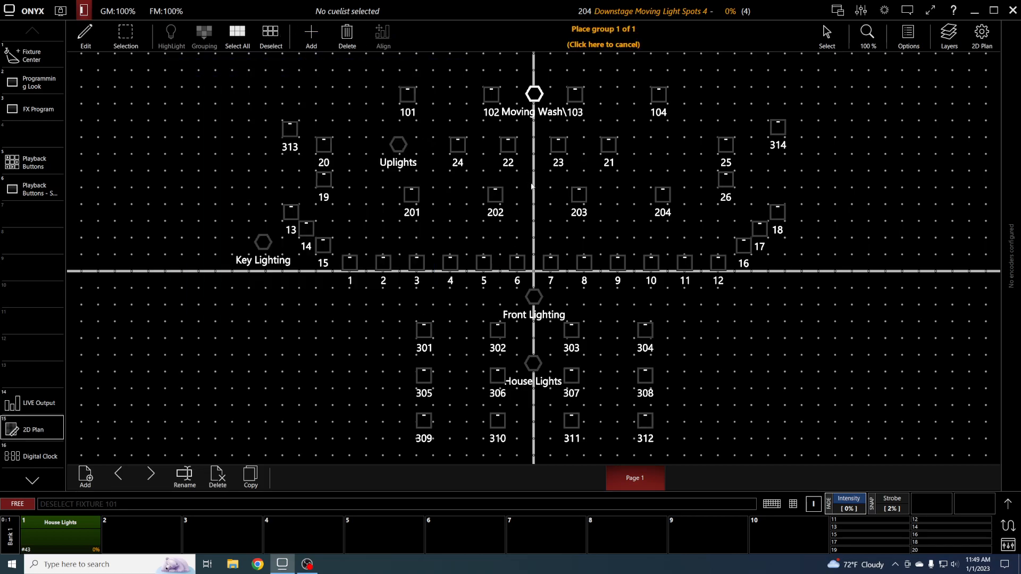
{"action": "left_click", "coordinate": [531, 186]}
{"action": "left_click_drag", "start_coordinate": [532, 189], "coordinate": [537, 199]}
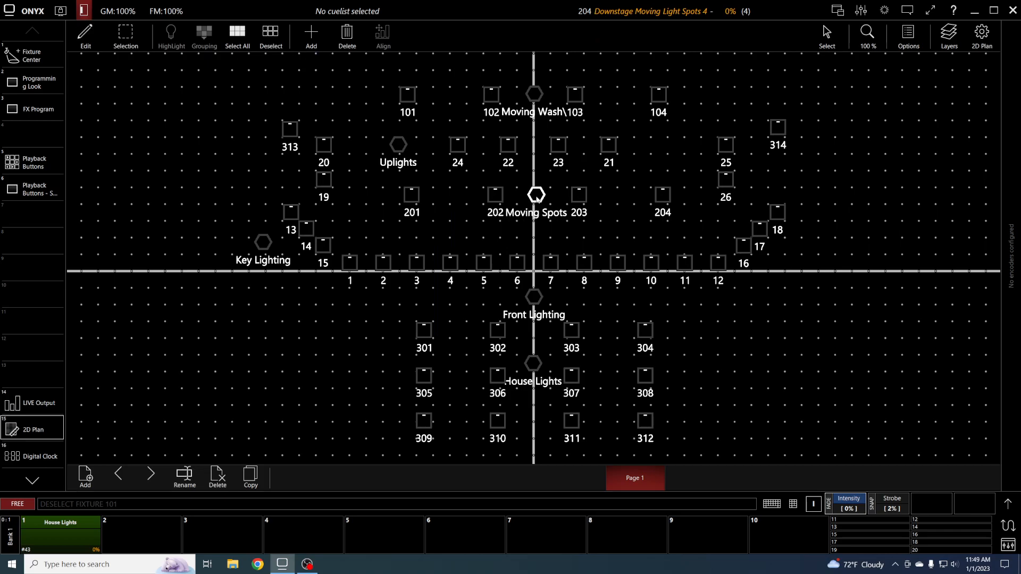
{"action": "left_click", "coordinate": [465, 255]}
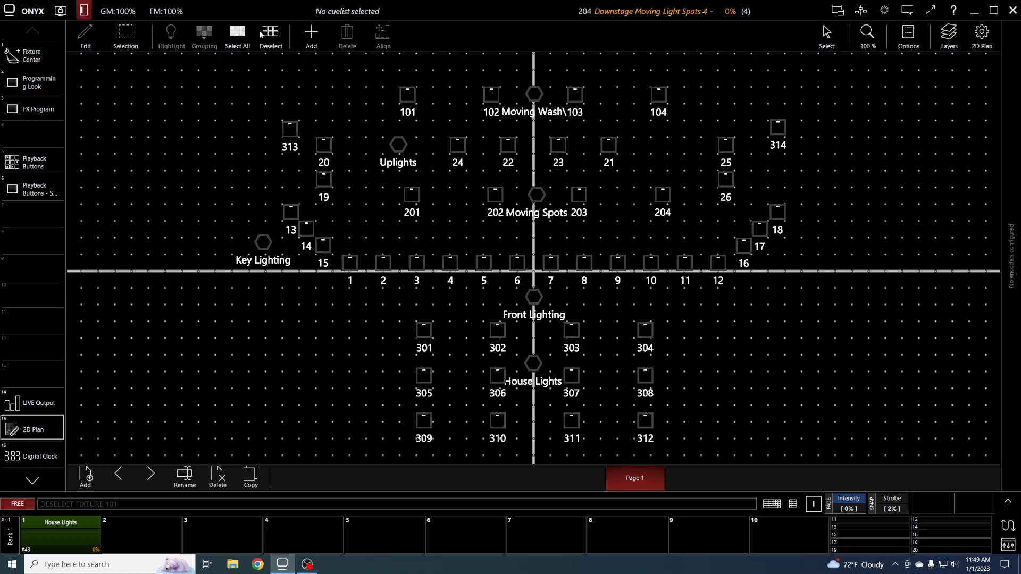
Step: Place the Hazers group just outside fixture 314, and switch the 2D Plan from editing to live mode
{"action": "left_click", "coordinate": [310, 38]}
{"action": "scroll", "coordinate": [264, 203], "scroll_direction": "down", "scroll_amount": 12}
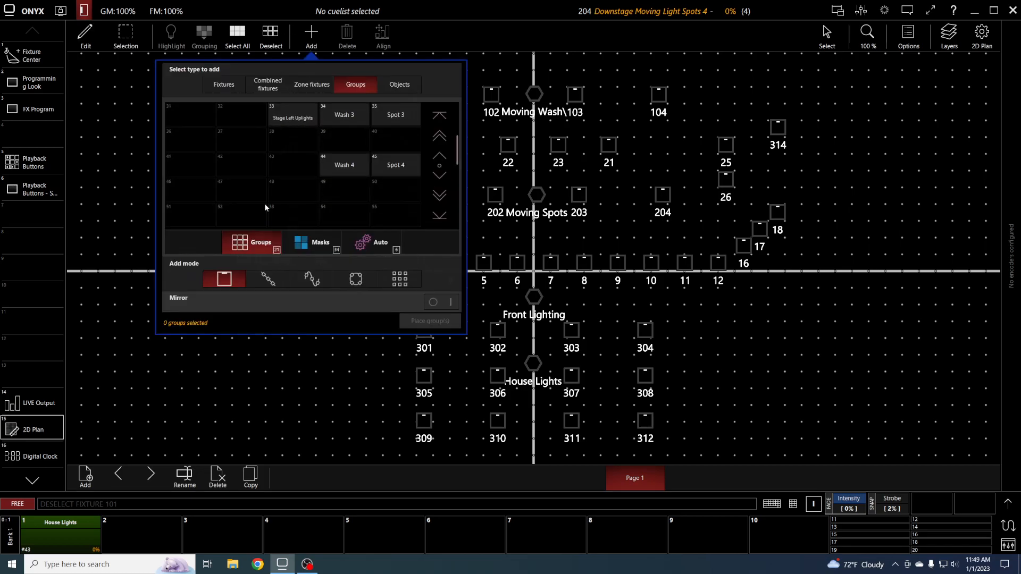
{"action": "left_click", "coordinate": [396, 190]}
{"action": "left_click", "coordinate": [430, 320]}
{"action": "left_click", "coordinate": [792, 129]}
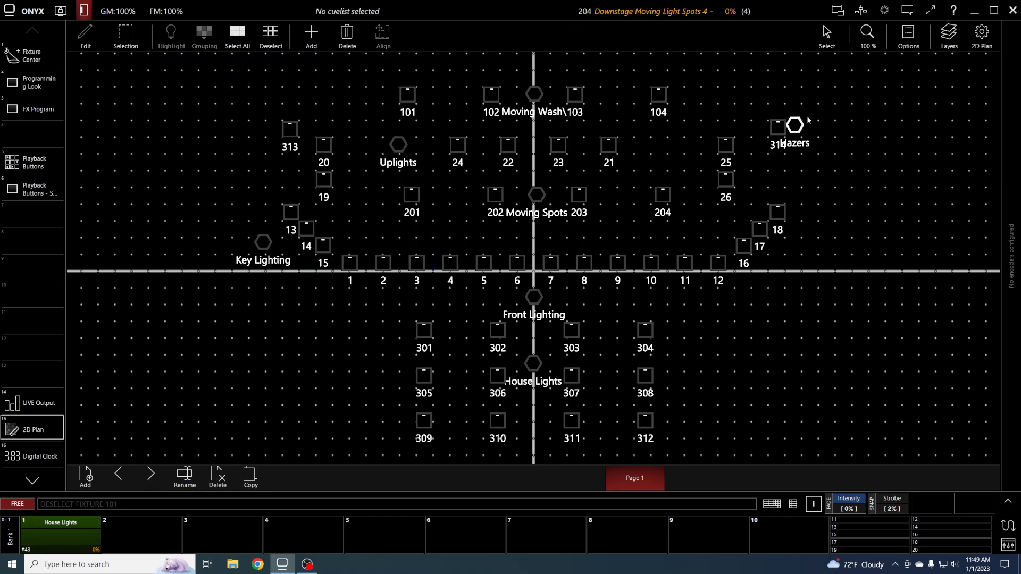
{"action": "left_click_drag", "start_coordinate": [804, 122], "coordinate": [822, 126]}
{"action": "left_click", "coordinate": [824, 155]}
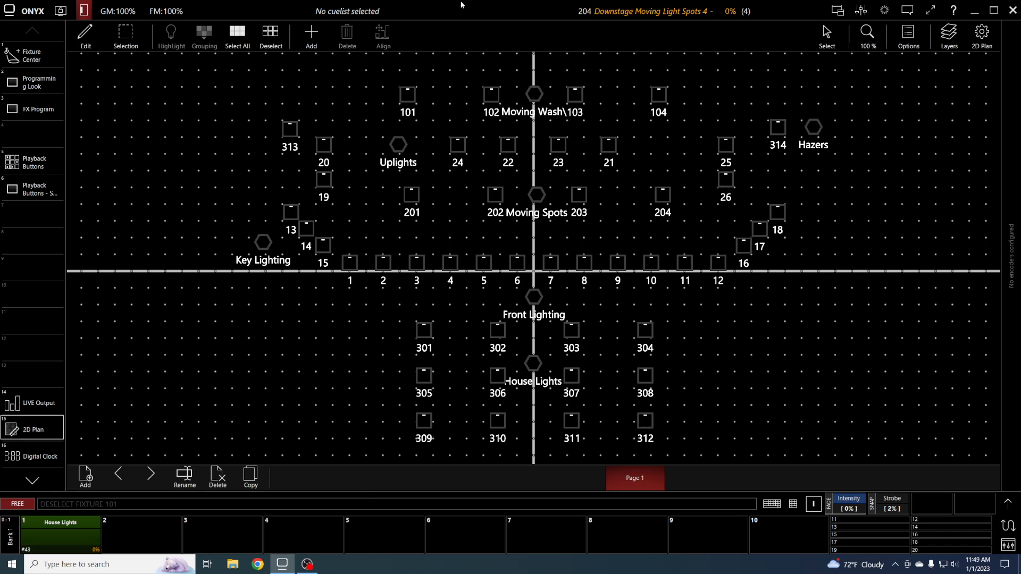
{"action": "left_click", "coordinate": [86, 35]}
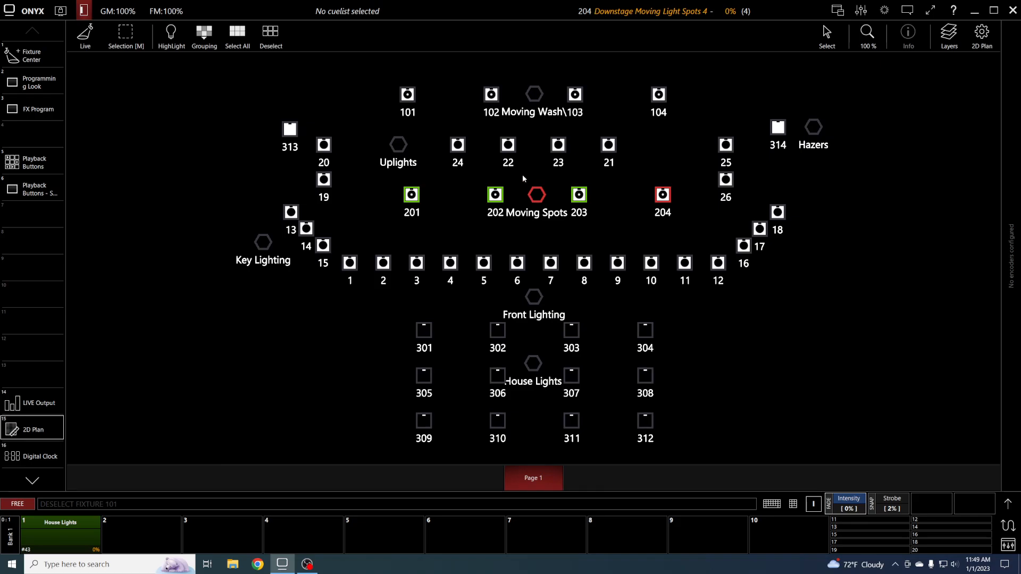
Step: Try selecting the Moving Wash, Uplights and Moving Spots groups from their plan selectors, leaving every group deselected
{"action": "left_click", "coordinate": [537, 195]}
{"action": "left_click", "coordinate": [535, 95]}
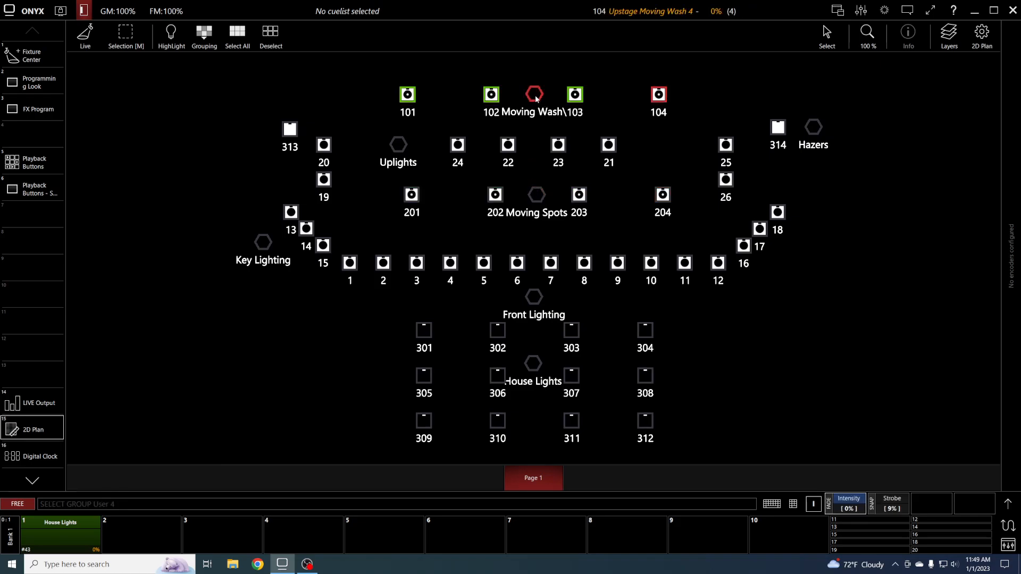
{"action": "left_click", "coordinate": [405, 151]}
{"action": "left_click", "coordinate": [533, 94]}
{"action": "left_click", "coordinate": [398, 145]}
{"action": "left_click", "coordinate": [537, 194]}
{"action": "left_click", "coordinate": [537, 195]}
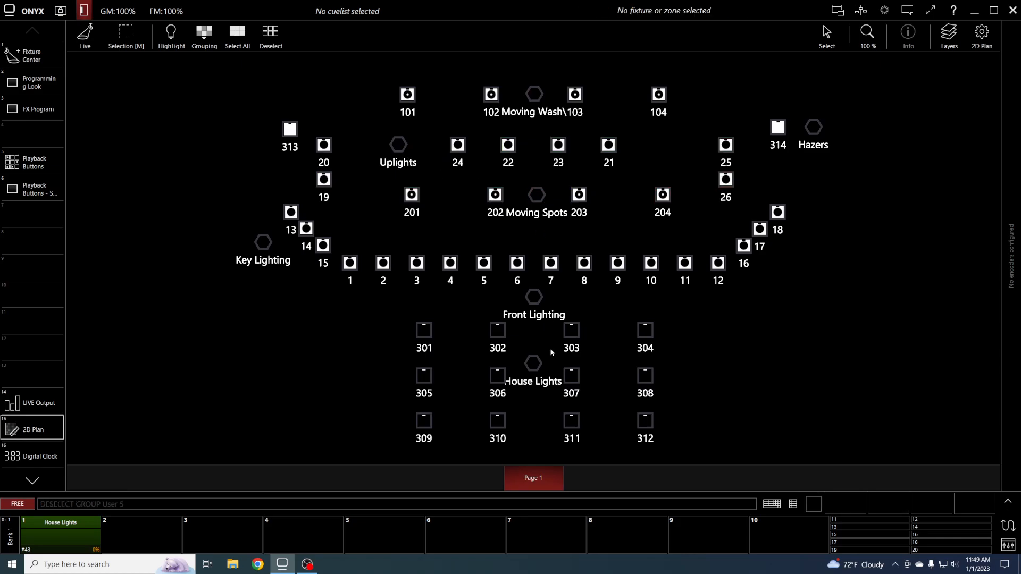
Step: Select the House Lights group on the live plan and set its intensity to 100%
{"action": "left_click", "coordinate": [528, 366]}
{"action": "left_click", "coordinate": [851, 498]}
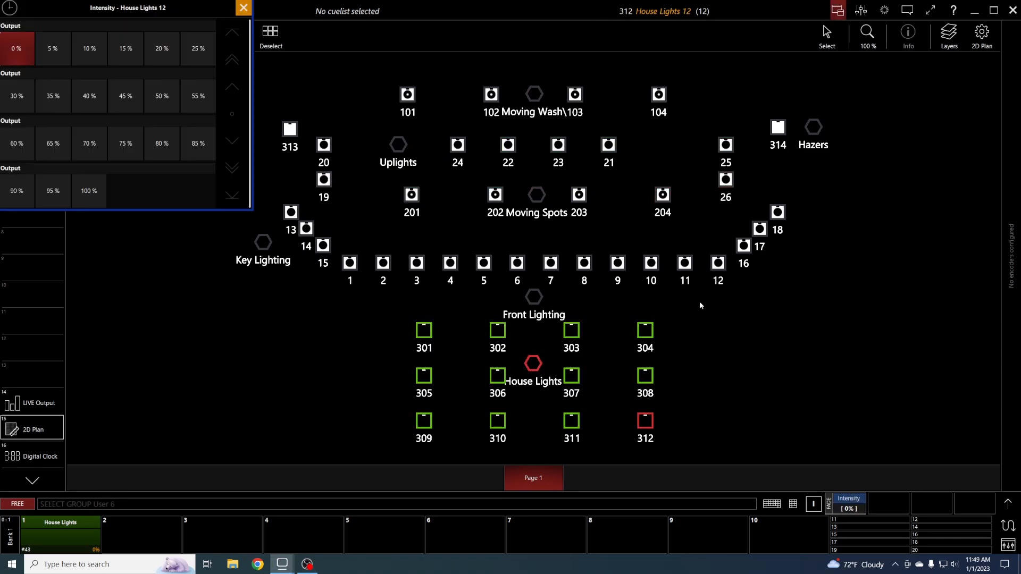
{"action": "left_click", "coordinate": [99, 193]}
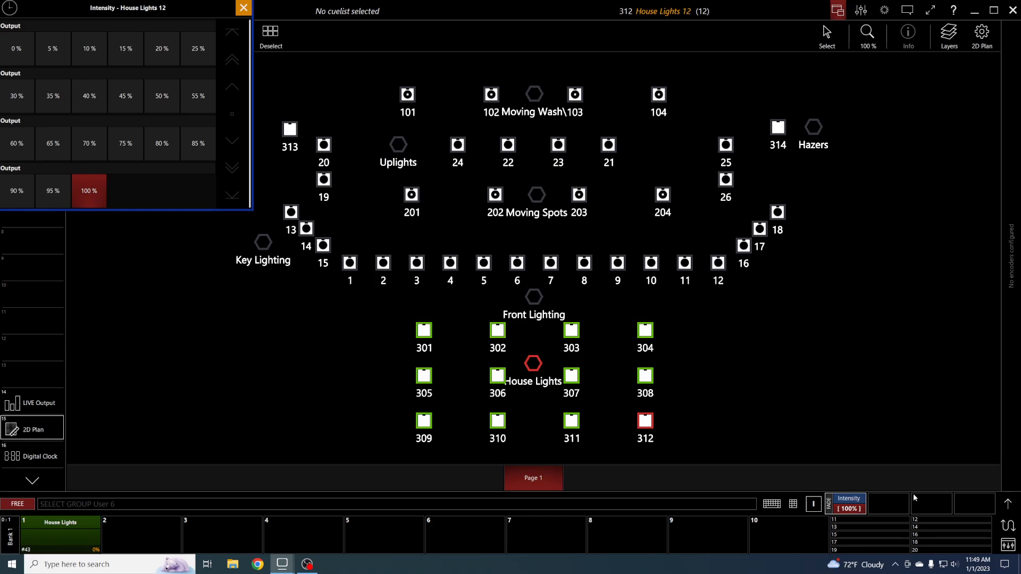
Step: Set the House Lights' colour to light purple in the colour mixer, with red 78%, green 10% and blue 100%, and close the mixer
{"action": "left_click", "coordinate": [813, 503]}
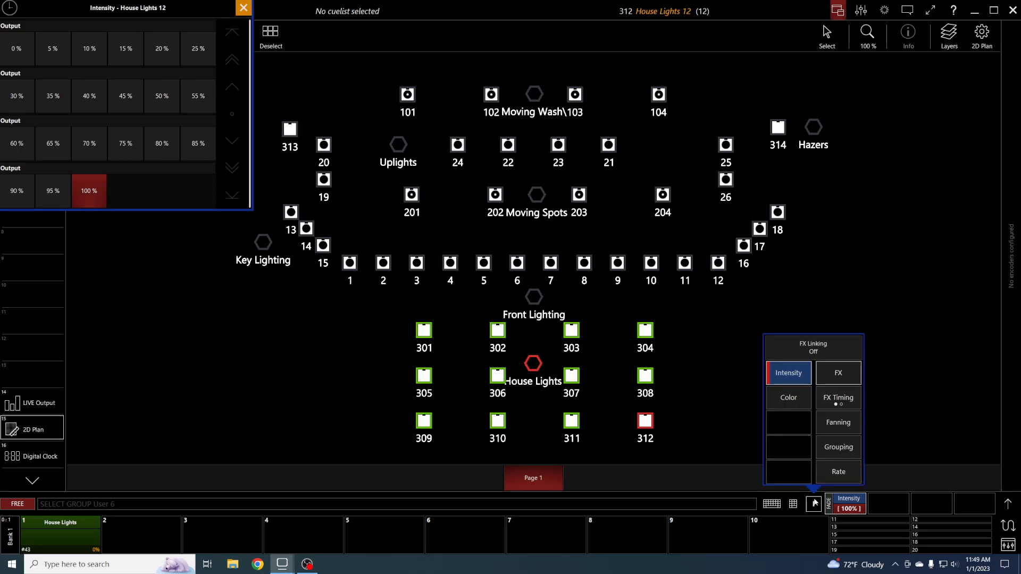
{"action": "left_click", "coordinate": [802, 397]}
{"action": "left_click", "coordinate": [849, 504]}
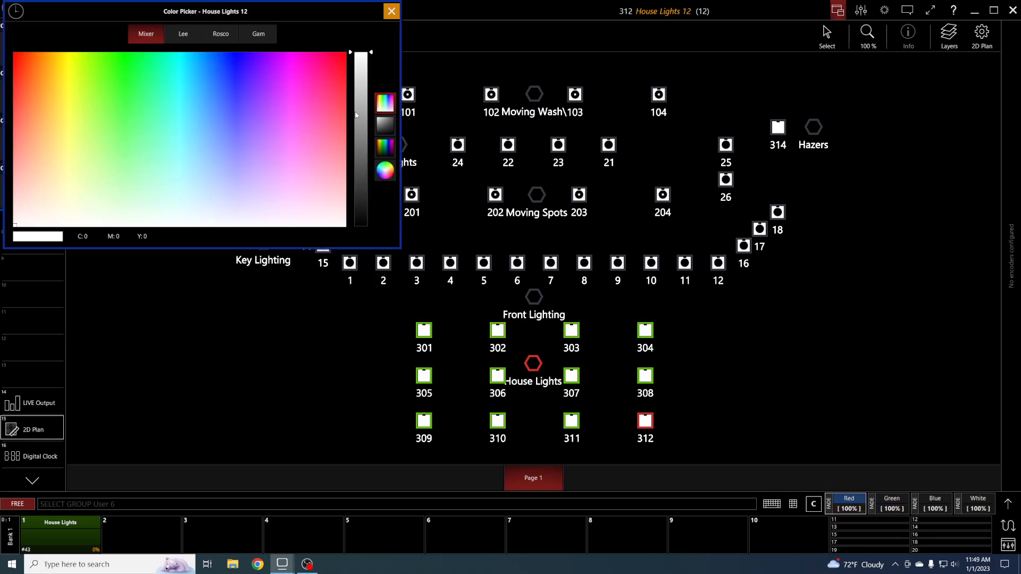
{"action": "left_click_drag", "start_coordinate": [276, 5], "coordinate": [564, 193]}
{"action": "left_click_drag", "start_coordinate": [319, 249], "coordinate": [614, 227]}
{"action": "left_click", "coordinate": [680, 198]}
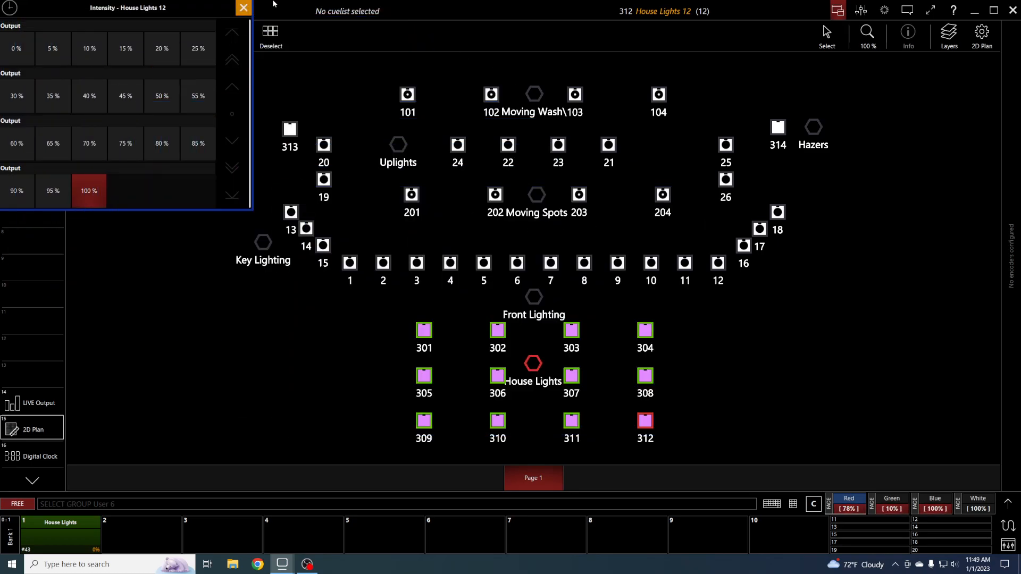
Step: Close the intensity presets and clear the programmer to release the House Lights
{"action": "left_click", "coordinate": [244, 7]}
{"action": "left_click", "coordinate": [792, 503]}
{"action": "left_click", "coordinate": [685, 326]}
{"action": "left_click", "coordinate": [700, 254]}
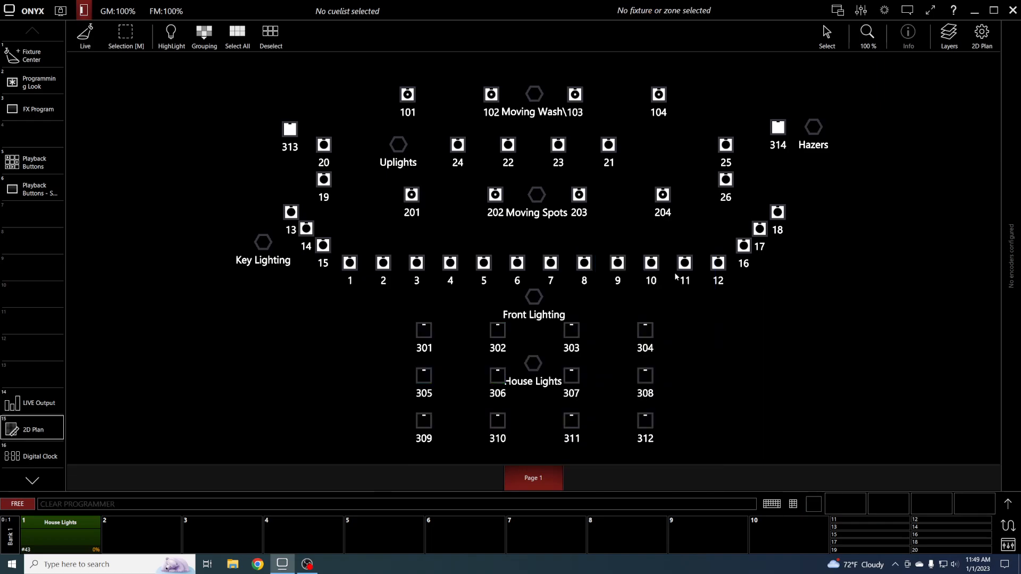
Step: Return the plan to edit mode, draw a diagonal line object outside fixture 313 and the Key Lighting group, and deselect it
{"action": "left_click", "coordinate": [85, 32]}
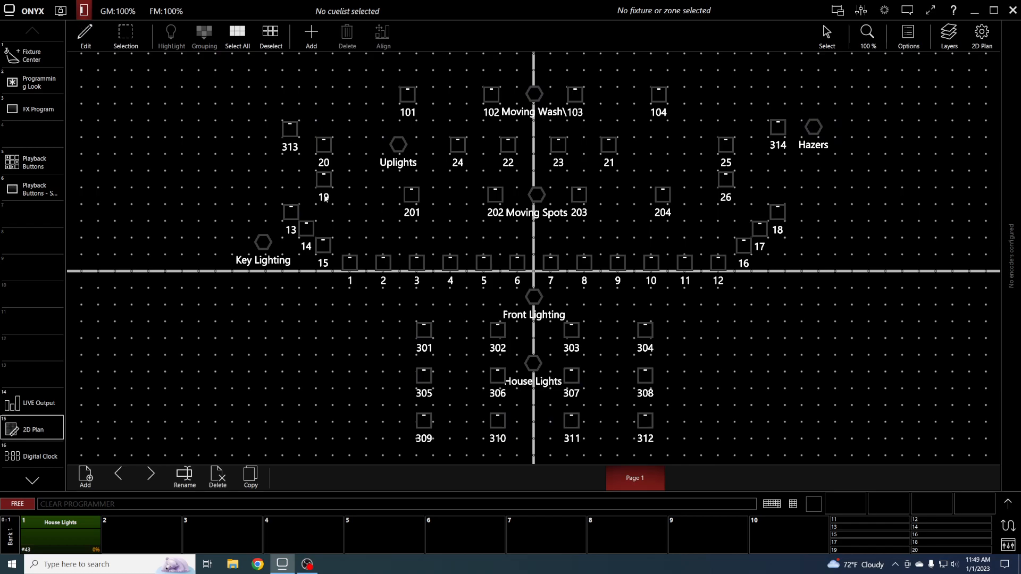
{"action": "left_click", "coordinate": [314, 31]}
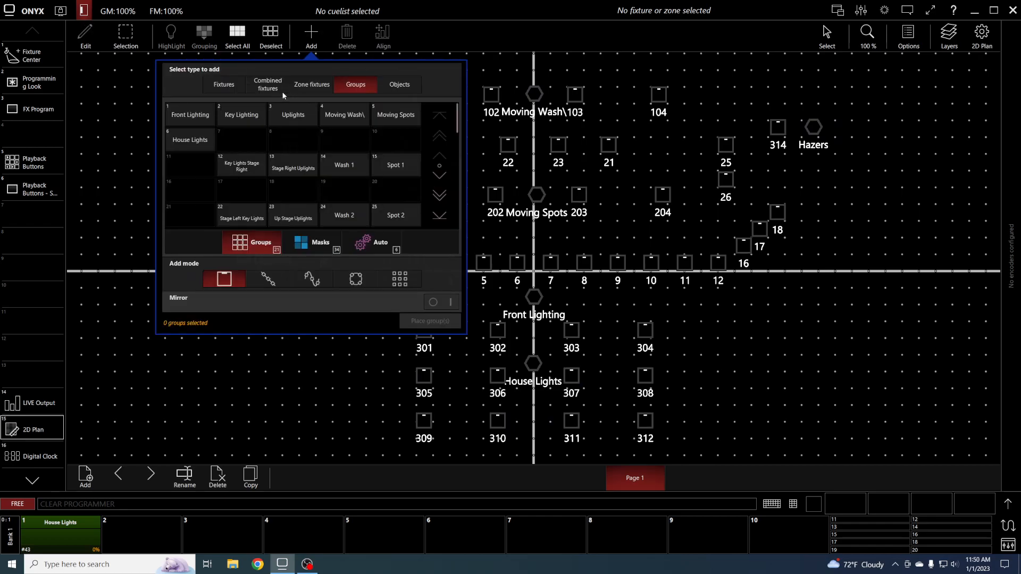
{"action": "left_click", "coordinate": [399, 84]}
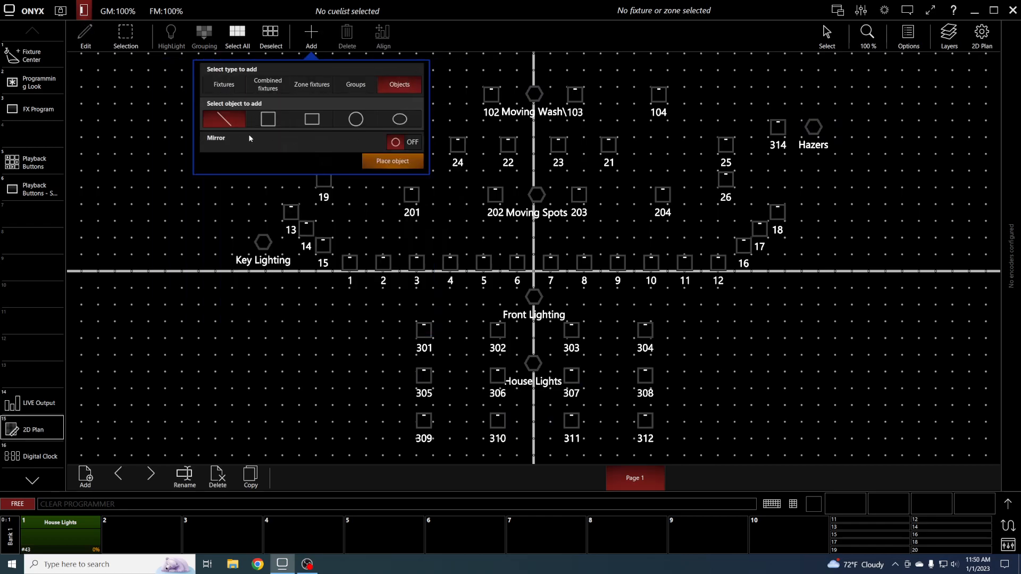
{"action": "left_click", "coordinate": [392, 164]}
{"action": "left_click_drag", "start_coordinate": [107, 127], "coordinate": [211, 260]}
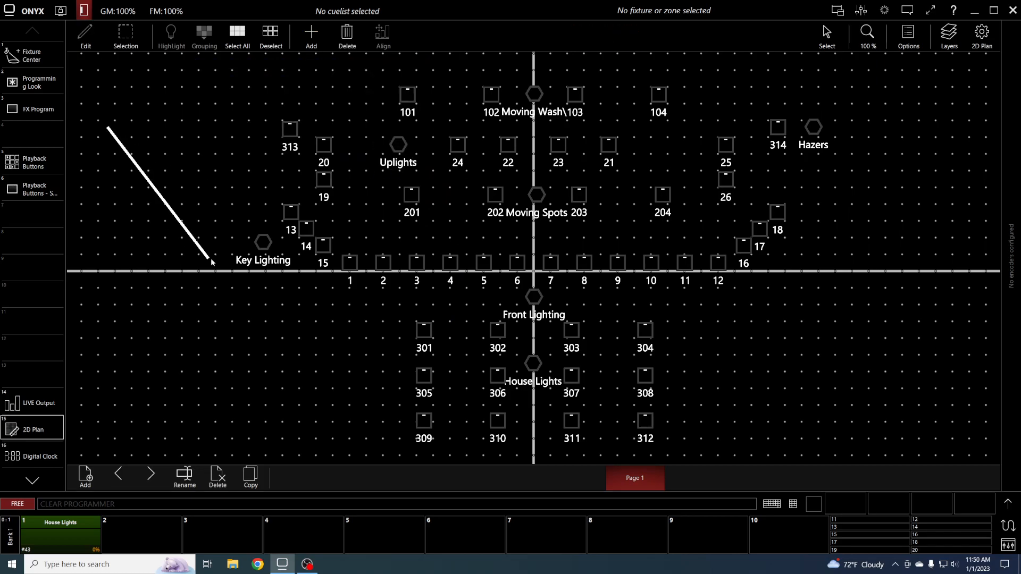
{"action": "left_click", "coordinate": [192, 291]}
{"action": "left_click", "coordinate": [150, 187]}
{"action": "left_click", "coordinate": [148, 211]}
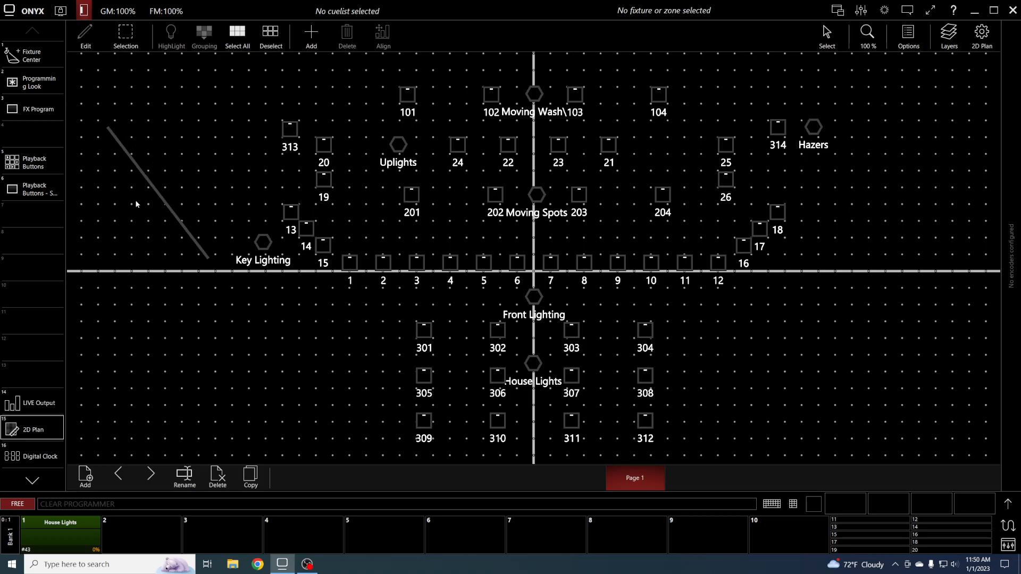
Step: Draw a rectangle object beside house lights 301 and 305, widen it, lower its upstage edge, and deselect it
{"action": "left_click", "coordinate": [309, 38]}
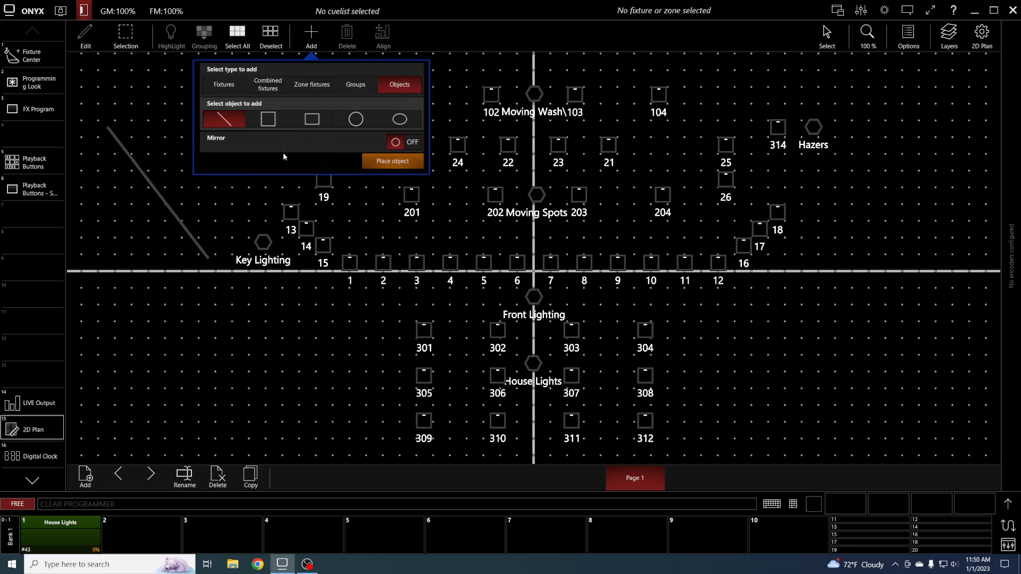
{"action": "left_click", "coordinate": [328, 124]}
{"action": "left_click", "coordinate": [392, 160]}
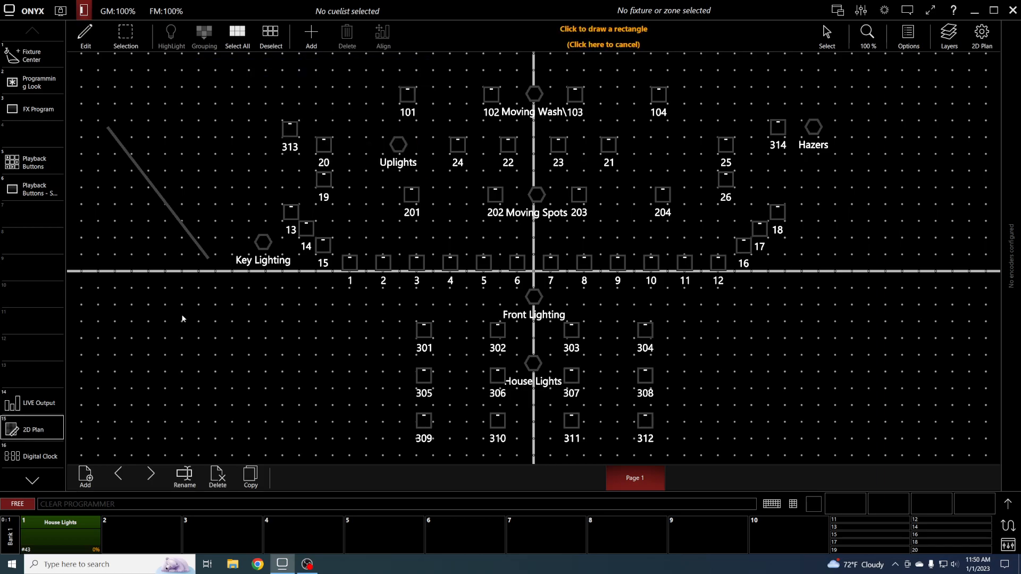
{"action": "left_click_drag", "start_coordinate": [157, 320], "coordinate": [299, 391]}
{"action": "left_click_drag", "start_coordinate": [322, 357], "coordinate": [364, 358]}
{"action": "left_click_drag", "start_coordinate": [254, 302], "coordinate": [271, 327]}
{"action": "left_click", "coordinate": [240, 369]}
{"action": "left_click", "coordinate": [261, 367]}
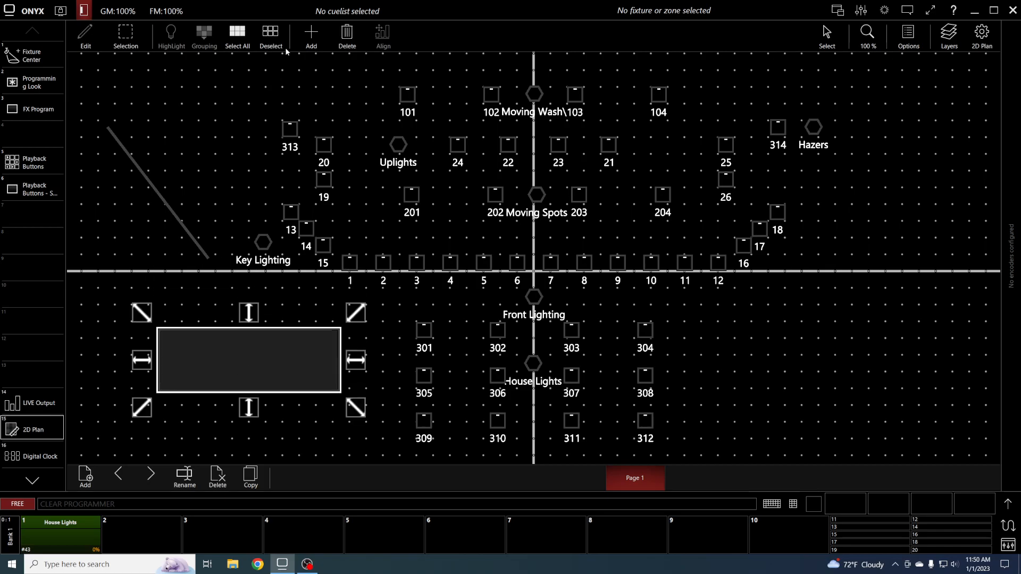
Step: Draw a circle object on the side of house lights 304 and 308, resize it to a small circle, and deselect it
{"action": "left_click", "coordinate": [311, 34]}
{"action": "left_click", "coordinate": [356, 119]}
{"action": "left_click", "coordinate": [393, 161]}
{"action": "left_click", "coordinate": [785, 346]}
{"action": "left_click_drag", "start_coordinate": [812, 361], "coordinate": [837, 344]}
{"action": "left_click_drag", "start_coordinate": [790, 303], "coordinate": [739, 254]}
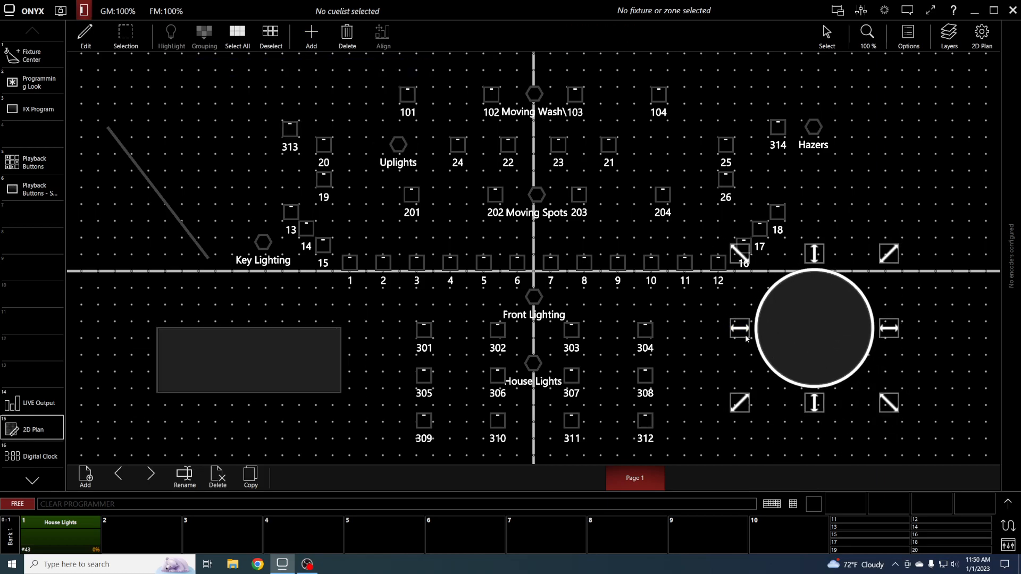
{"action": "left_click_drag", "start_coordinate": [746, 337], "coordinate": [794, 358]}
{"action": "left_click", "coordinate": [778, 395]}
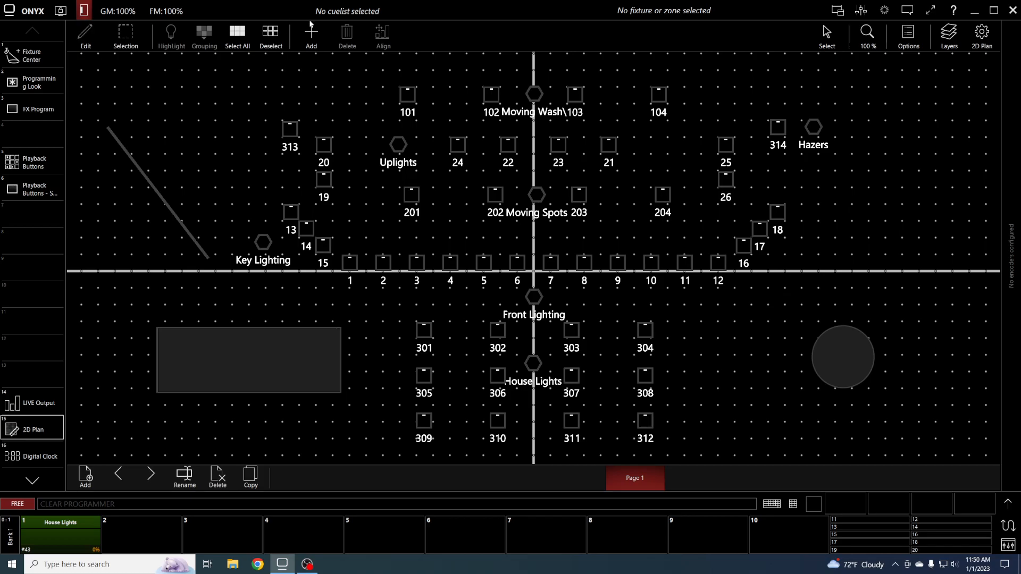
Step: Examine the options for adding zone fixtures and combined fixtures to the plan
{"action": "left_click", "coordinate": [314, 31]}
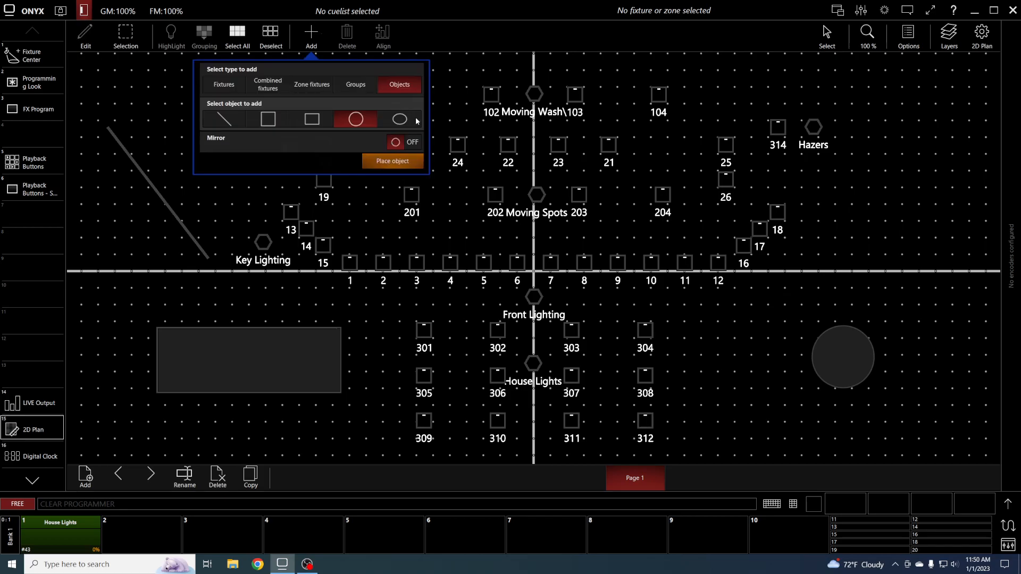
{"action": "left_click", "coordinate": [298, 86]}
{"action": "left_click", "coordinate": [285, 93]}
{"action": "left_click", "coordinate": [296, 89]}
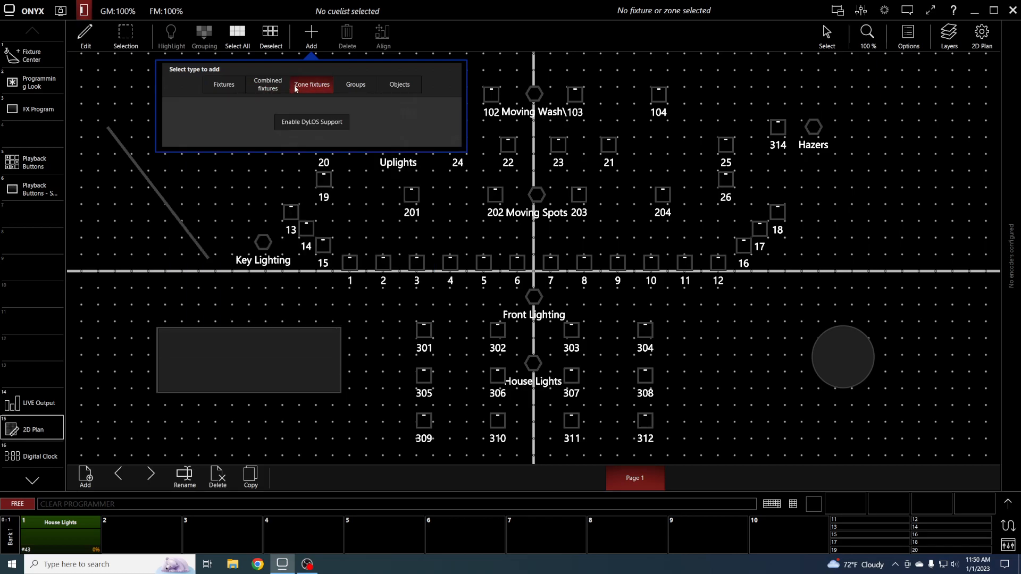
{"action": "left_click", "coordinate": [276, 88]}
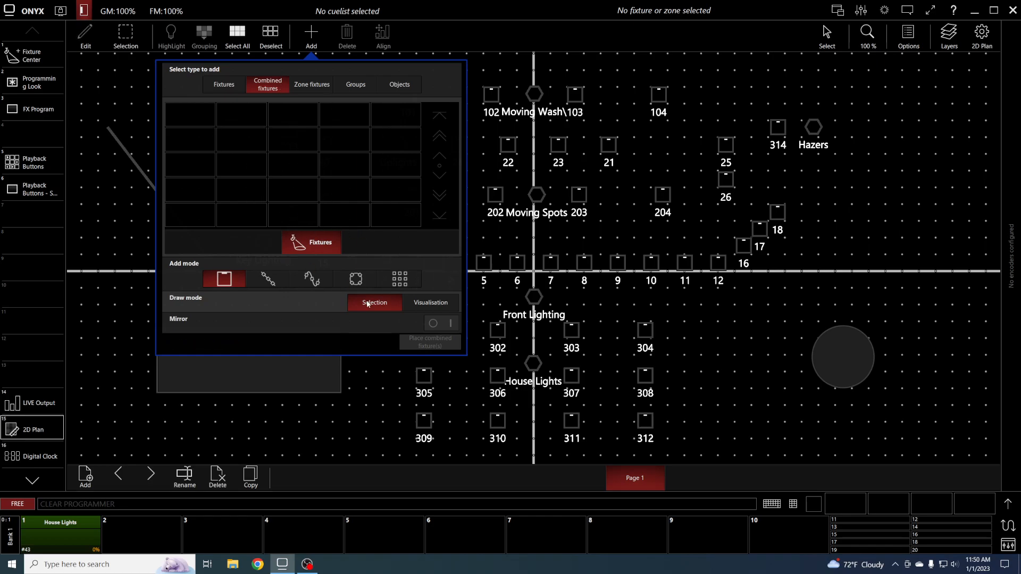
Step: Close the add options and switch the 2D Plan from editing to live mode
{"action": "left_click", "coordinate": [308, 34]}
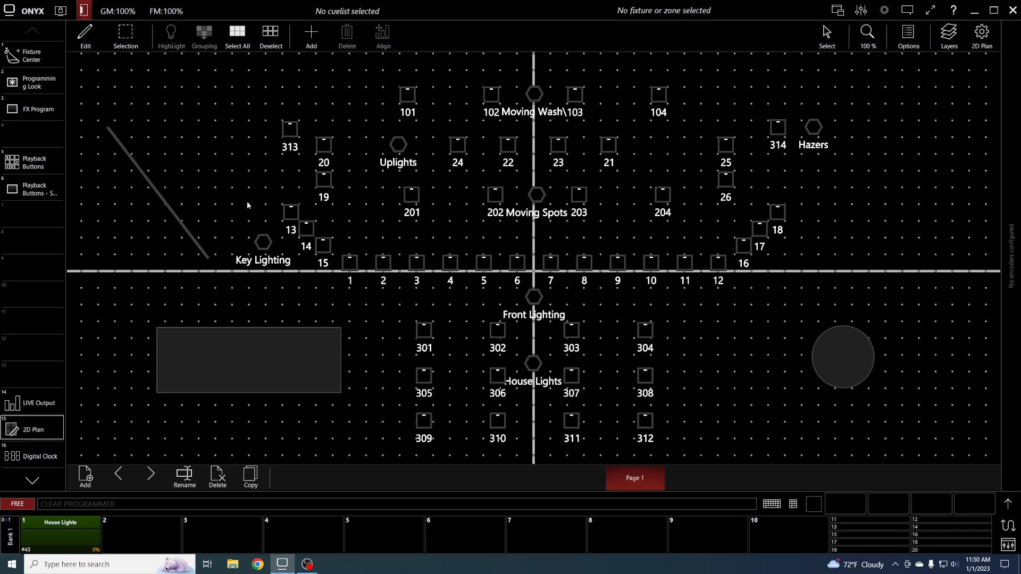
{"action": "left_click", "coordinate": [91, 31]}
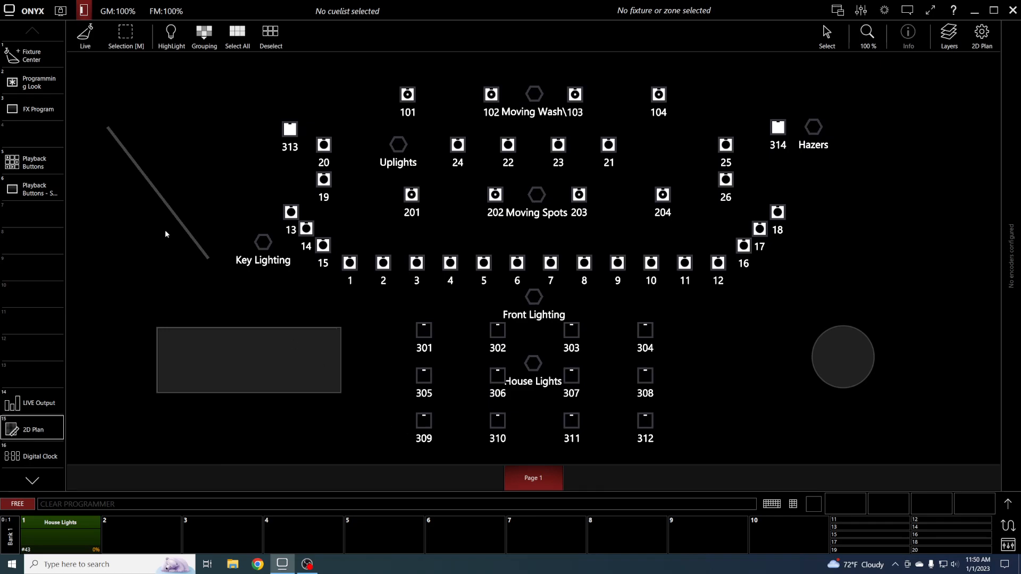
Step: Open the Fixture Center and select FrontLights 1, 4, 5 and 7 from the fixture grid
{"action": "left_click", "coordinate": [33, 56]}
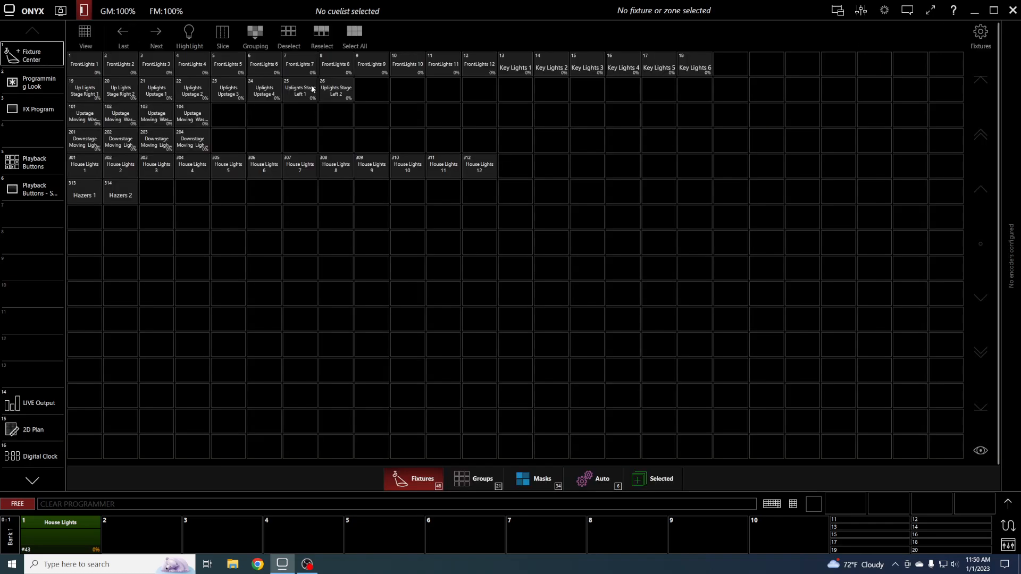
{"action": "left_click", "coordinate": [97, 66]}
{"action": "left_click", "coordinate": [192, 65]}
{"action": "left_click", "coordinate": [224, 66]}
{"action": "left_click", "coordinate": [300, 64]}
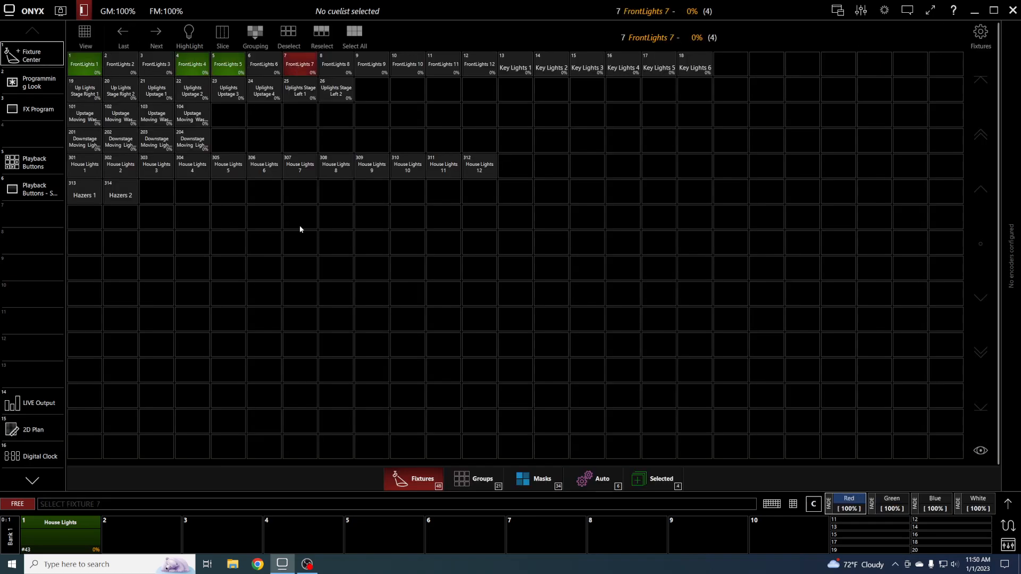
Step: Clear the front light selection from the programmer, return to the 2D Plan, and close the command keypad
{"action": "left_click", "coordinate": [787, 506]}
{"action": "left_click", "coordinate": [683, 324]}
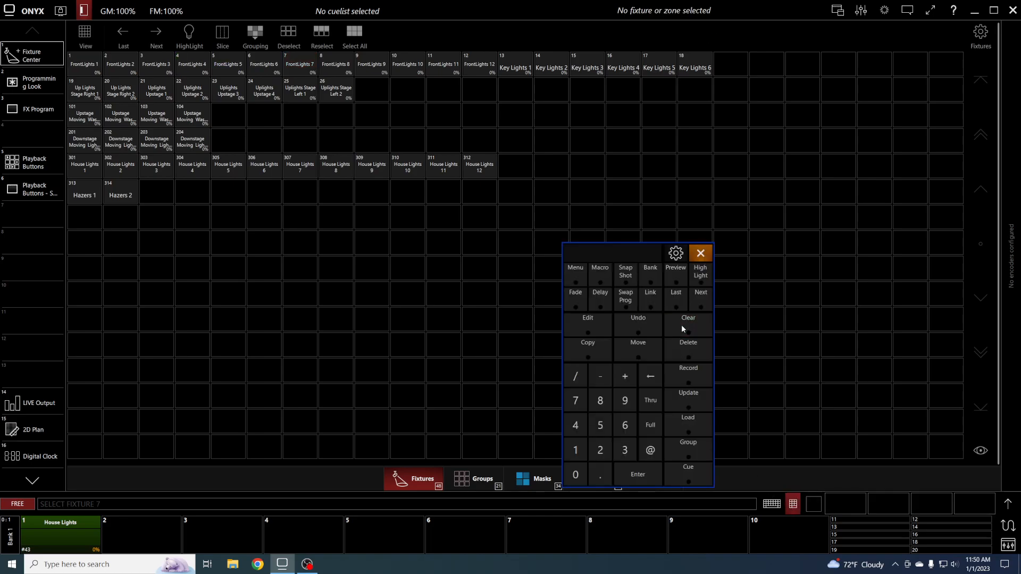
{"action": "left_click", "coordinate": [24, 428]}
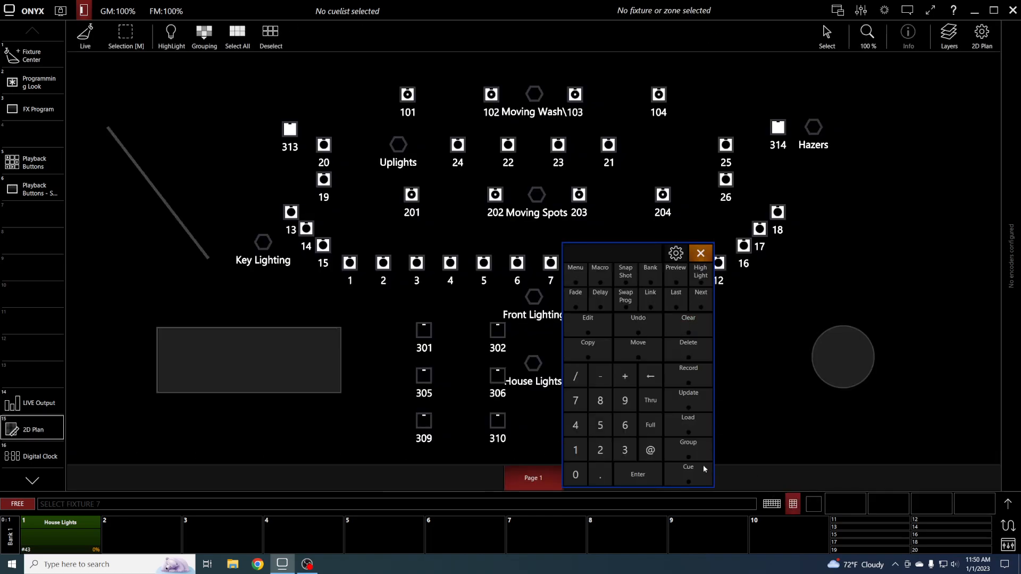
{"action": "left_click", "coordinate": [788, 505]}
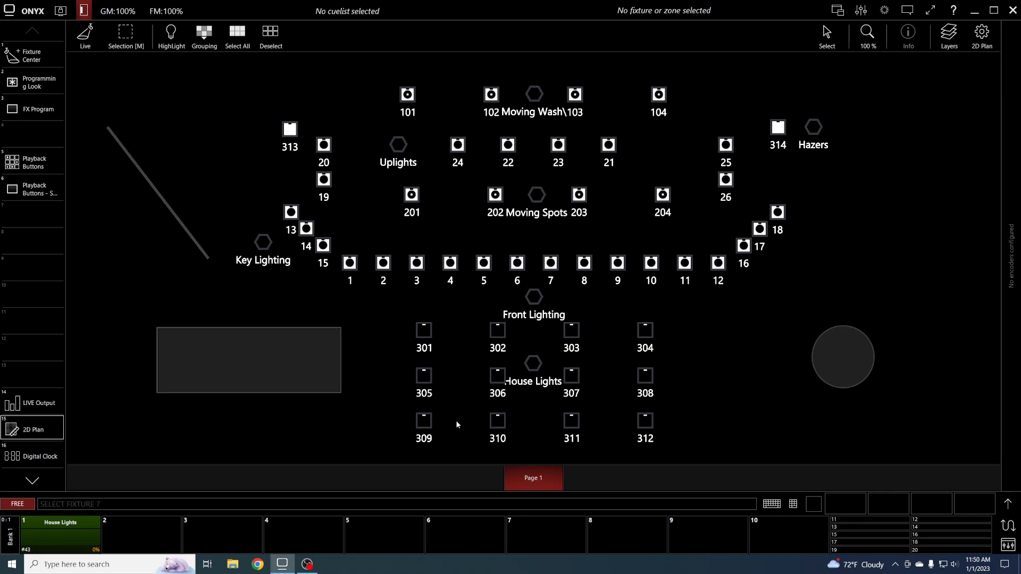